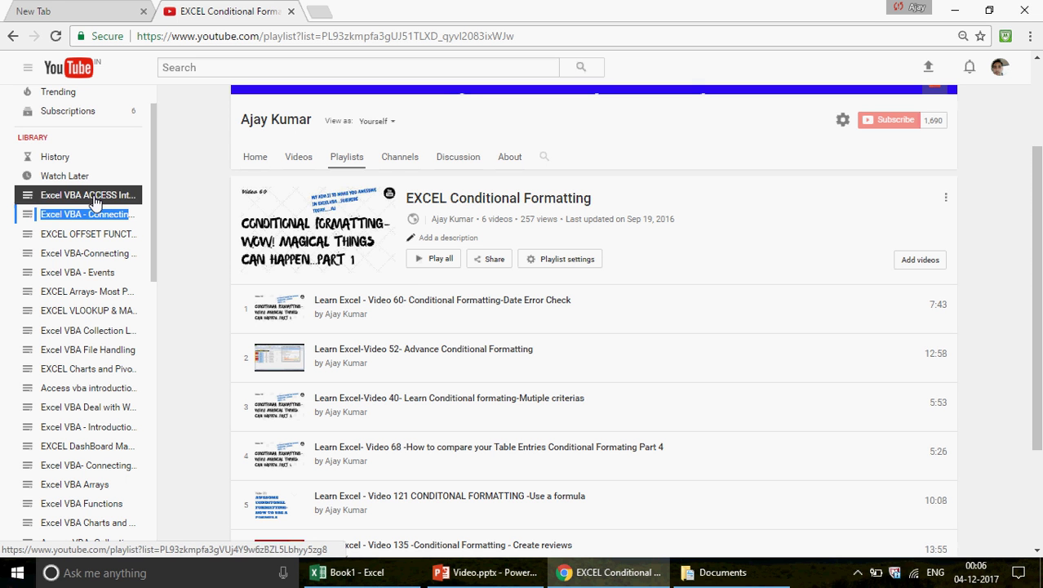
Scroll through the EXCEL Conditional Formatting playlist, then bring the Book1 workbook in Excel forward.
{"action": "left_click_drag", "start_coordinate": [73, 237], "coordinate": [73, 245]}
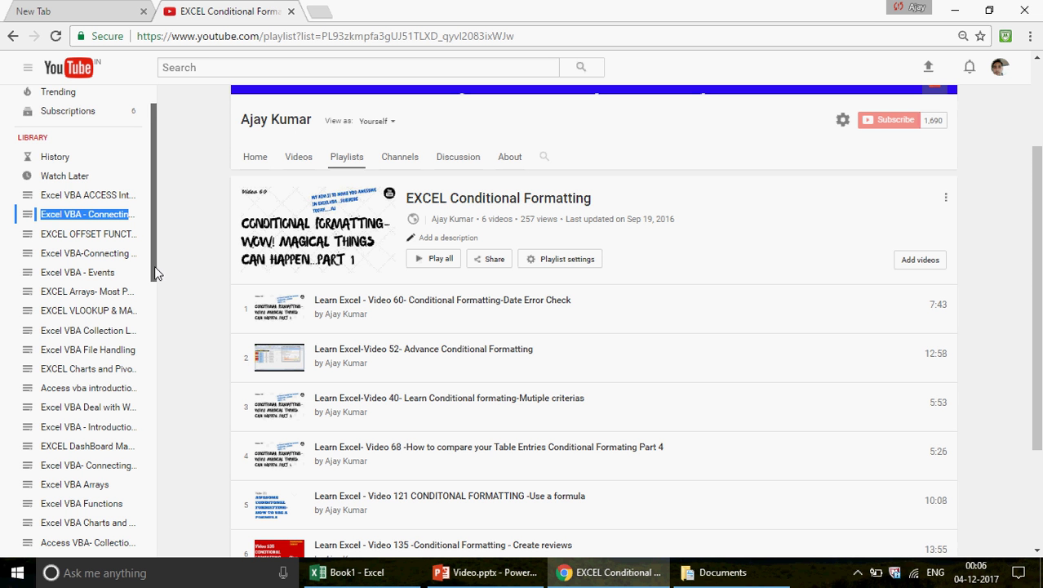
{"action": "triple_click", "coordinate": [95, 209]}
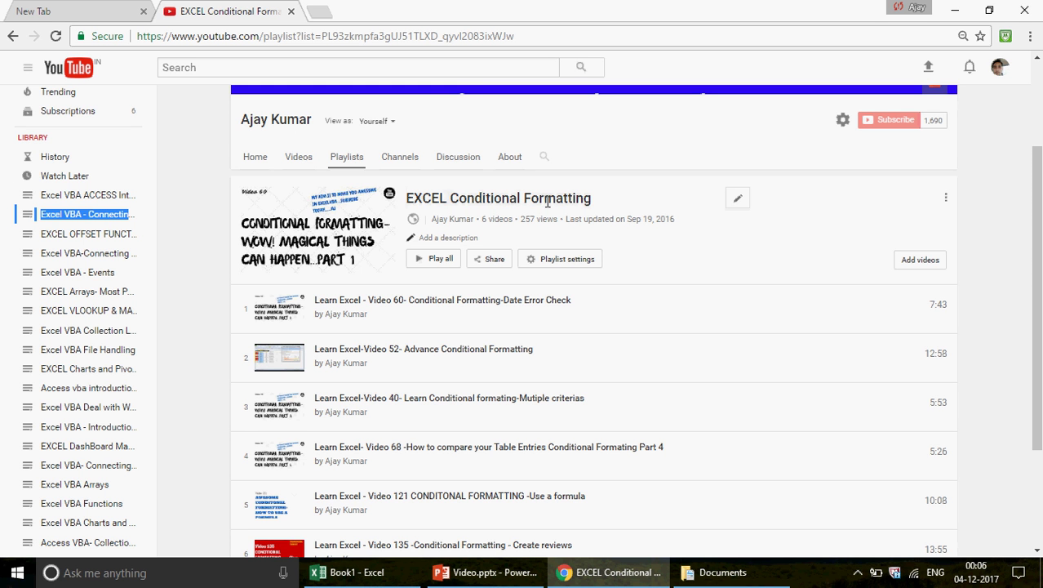
{"action": "left_click_drag", "start_coordinate": [1039, 173], "coordinate": [1034, 228]}
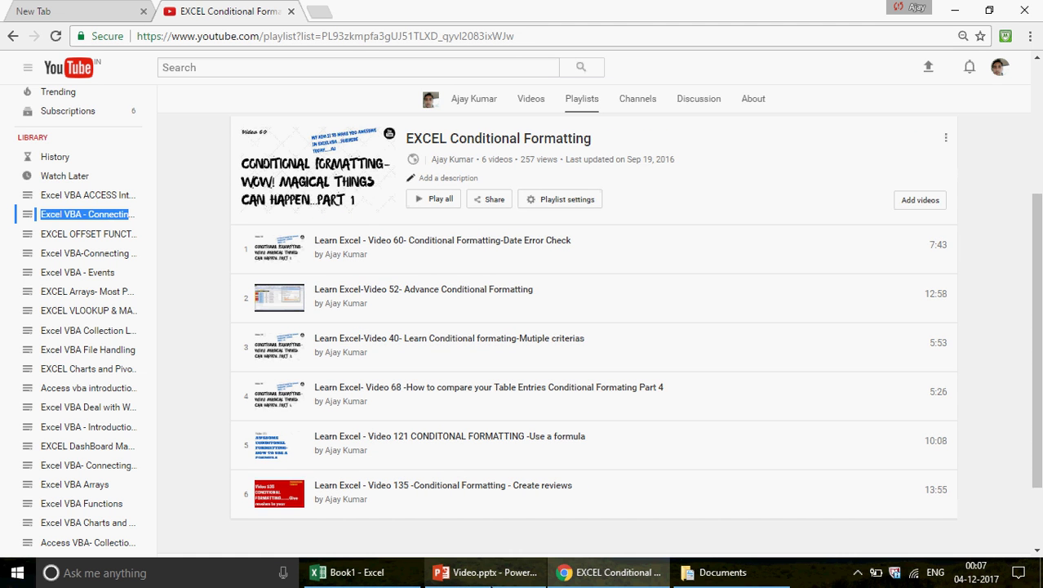
{"action": "left_click", "coordinate": [368, 573]}
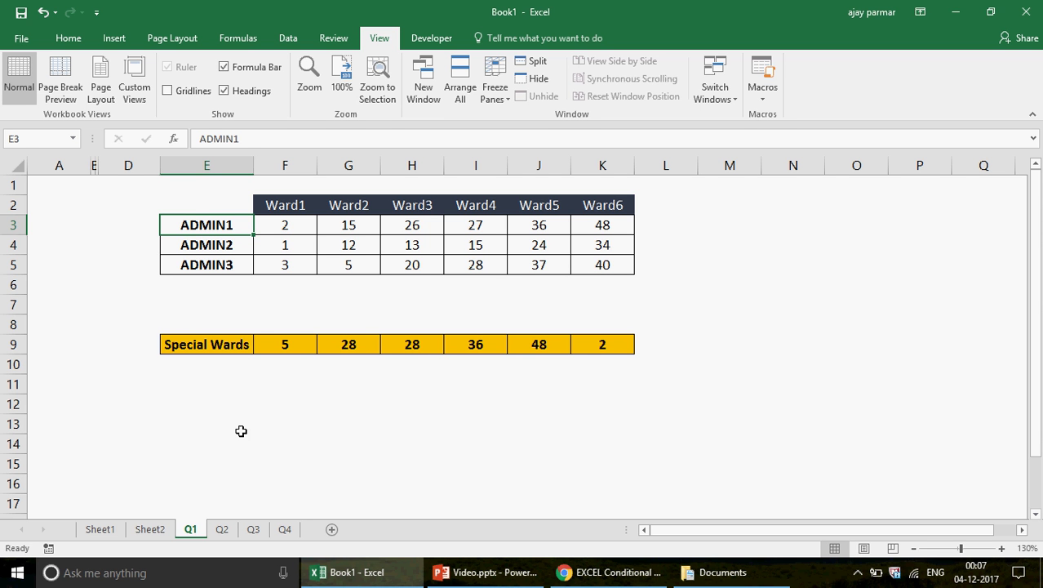
{"action": "left_click", "coordinate": [322, 418]}
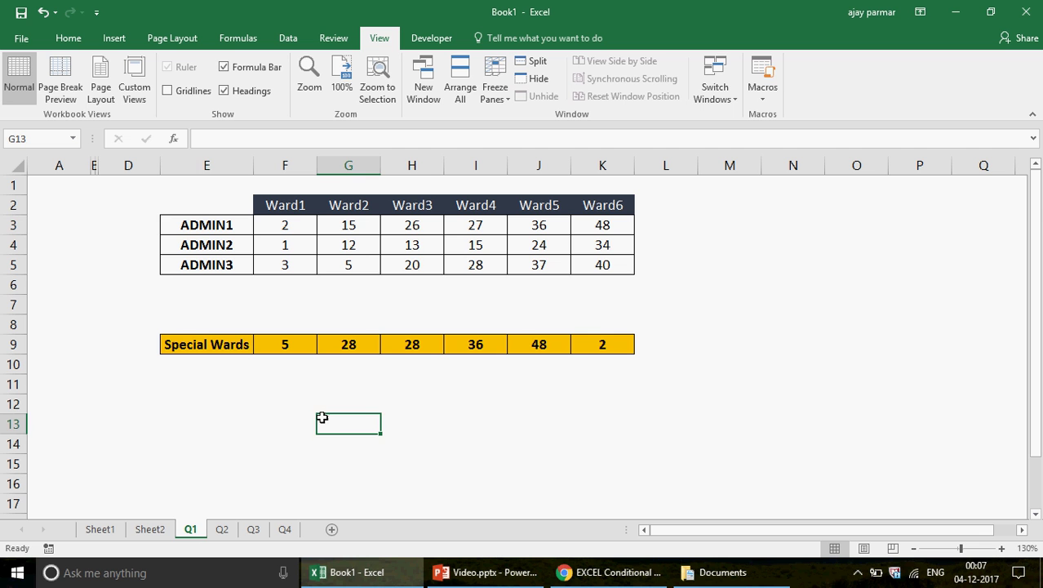
{"action": "left_click", "coordinate": [190, 208]}
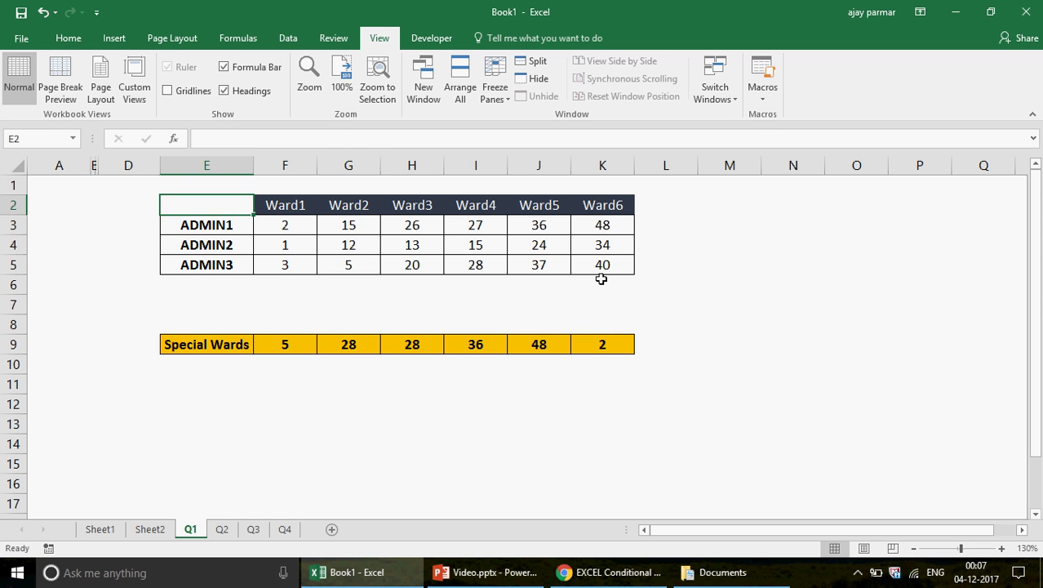
{"action": "left_click", "coordinate": [602, 270], "text": "shift"}
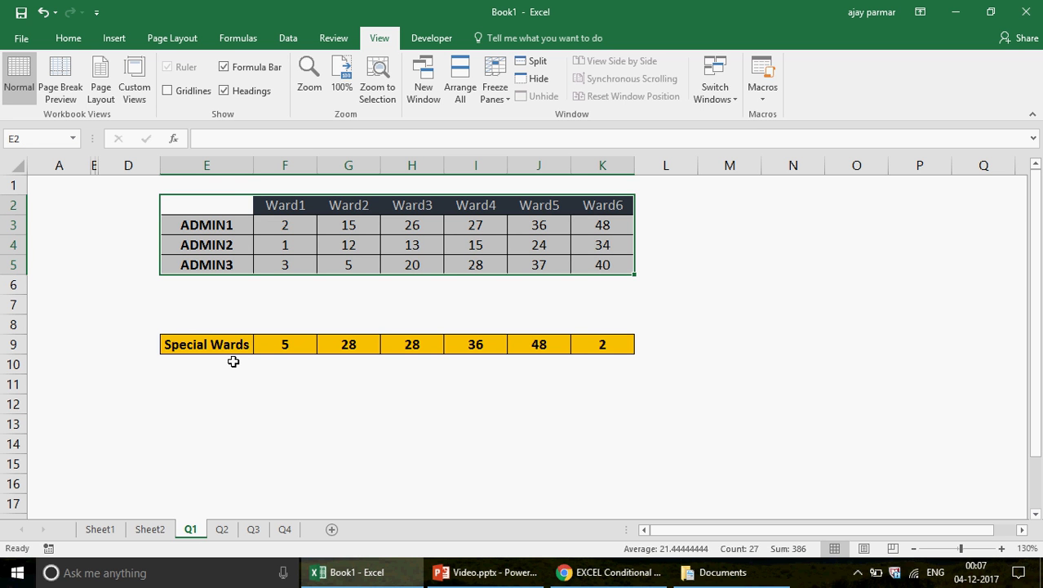
{"action": "left_click", "coordinate": [285, 227]}
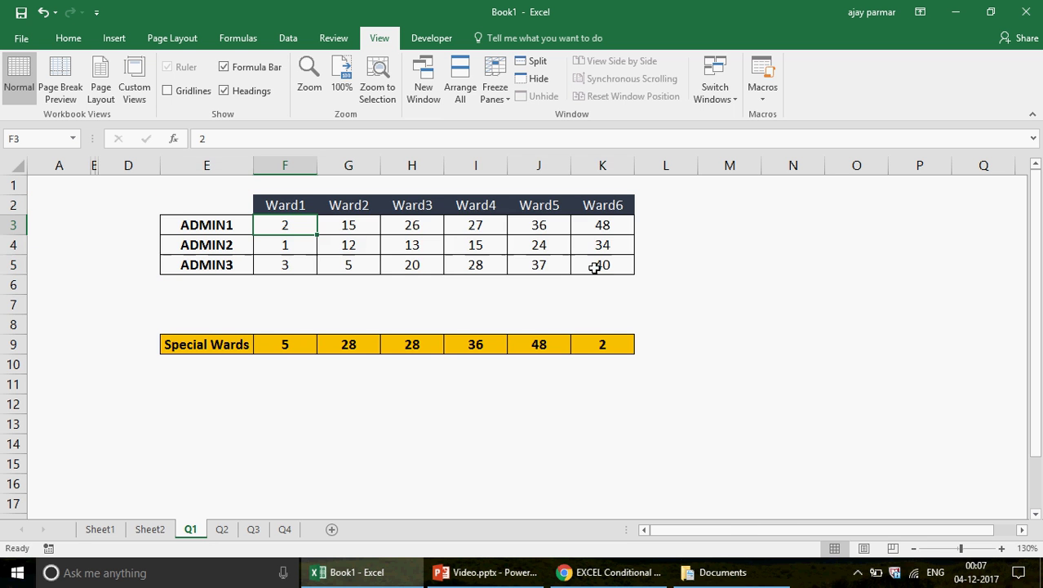
{"action": "left_click", "coordinate": [596, 266], "text": "shift"}
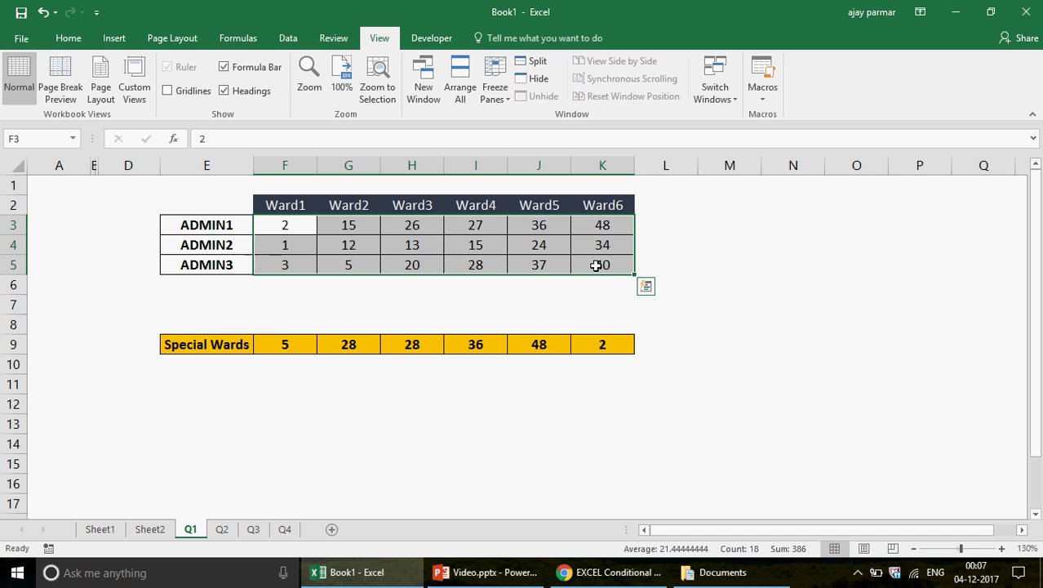
{"action": "left_click", "coordinate": [285, 345]}
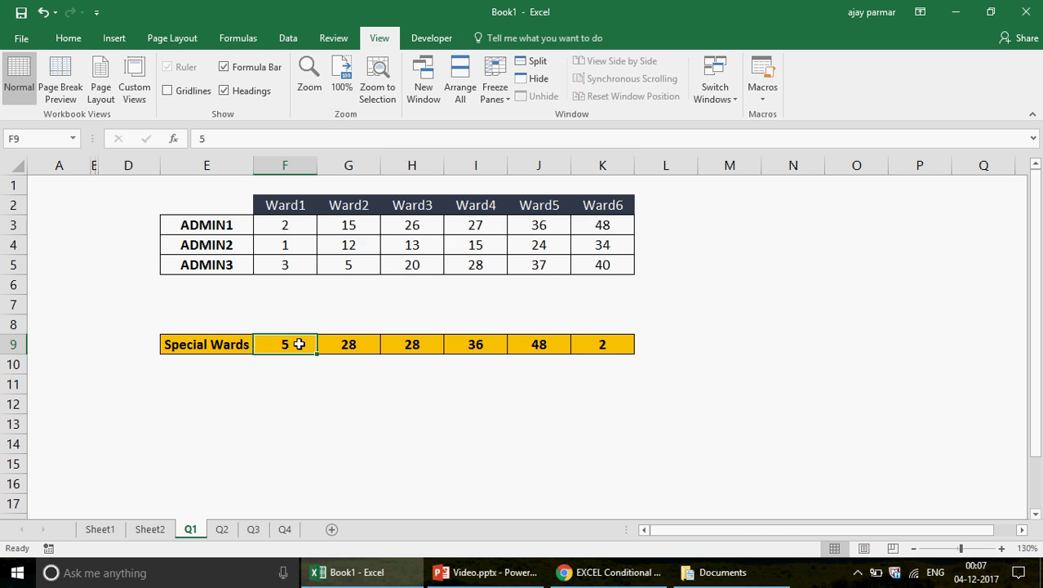
{"action": "left_click", "coordinate": [603, 345], "text": "shift"}
{"action": "left_click", "coordinate": [279, 225]}
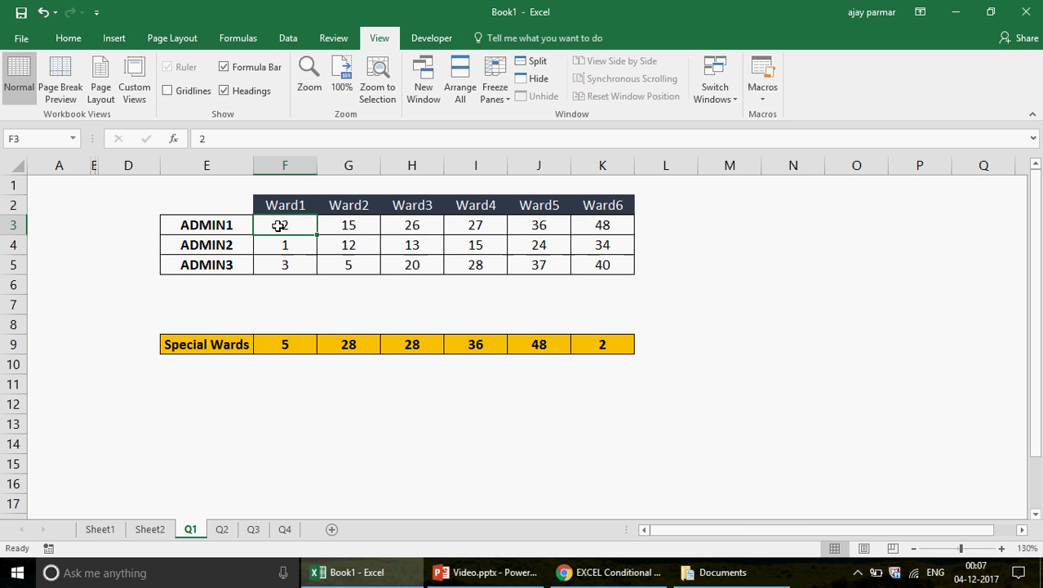
{"action": "left_click_drag", "start_coordinate": [279, 225], "coordinate": [584, 265]}
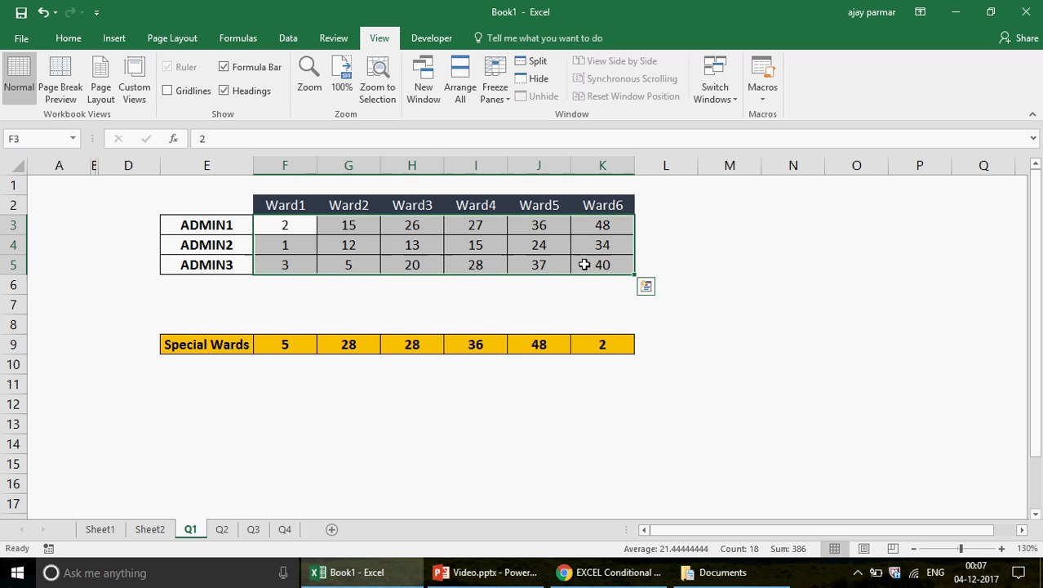
{"action": "left_click", "coordinate": [289, 344]}
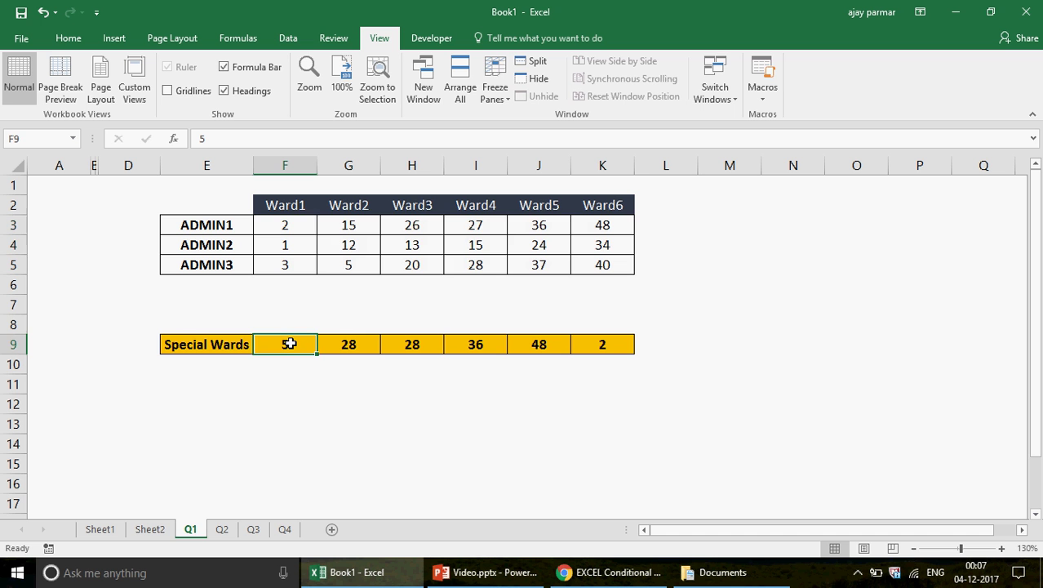
{"action": "left_click", "coordinate": [300, 221]}
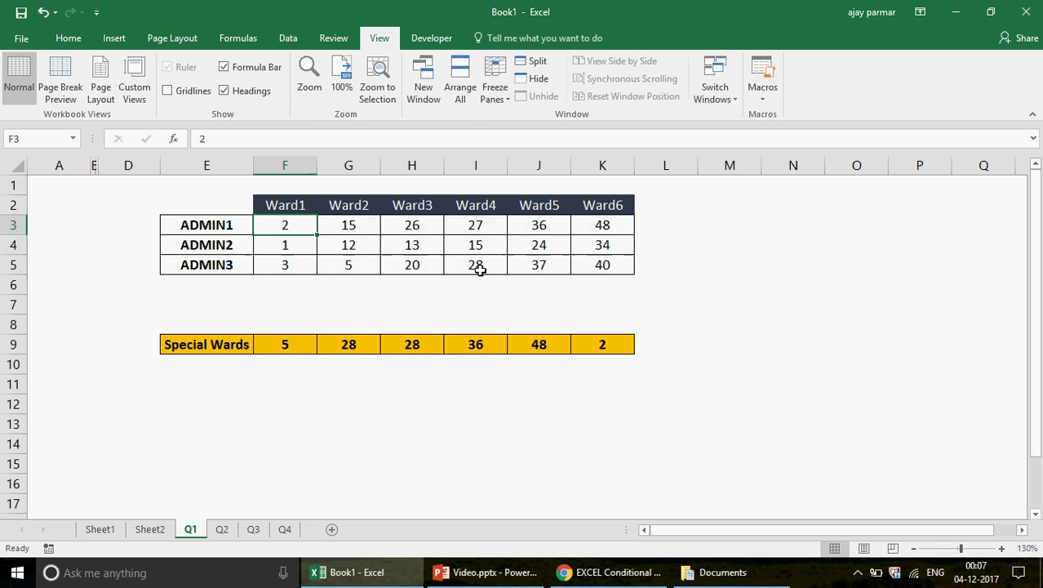
{"action": "left_click", "coordinate": [611, 265], "text": "shift"}
{"action": "key", "text": "shift"}
{"action": "key", "text": "shift"}
{"action": "key", "text": "shift"}
{"action": "key", "text": "shift"}
{"action": "key", "text": "shift"}
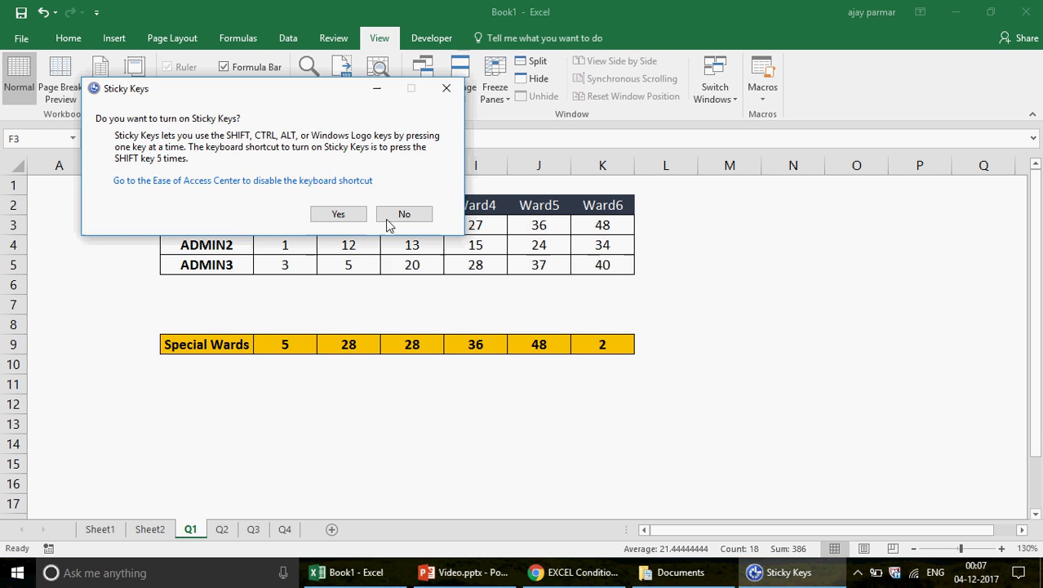
{"action": "left_click", "coordinate": [389, 215]}
{"action": "left_click", "coordinate": [355, 348]}
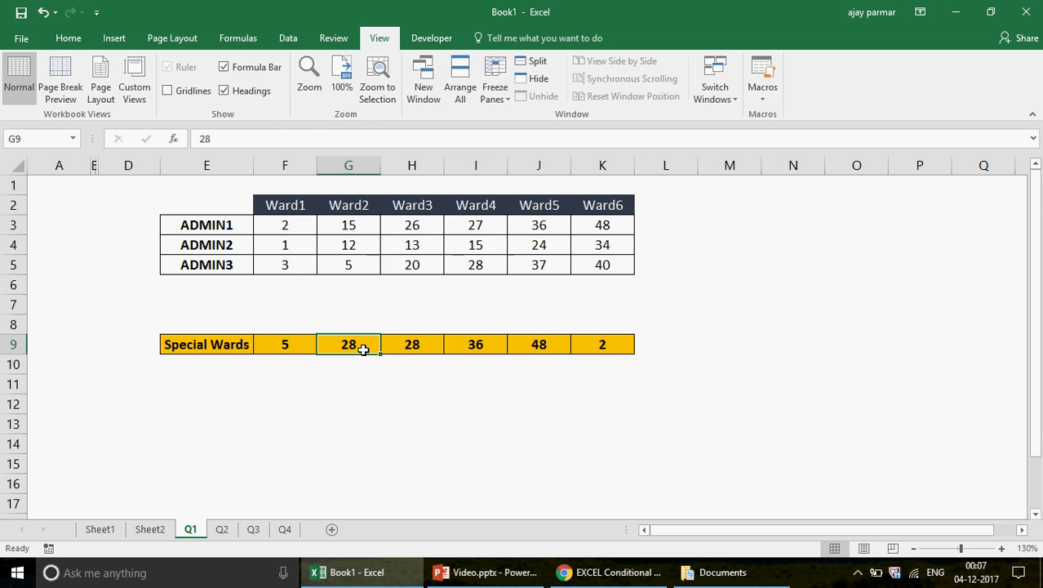
Enter 24 as the Ward3 Special Wards value in H9.
{"action": "left_click", "coordinate": [464, 258]}
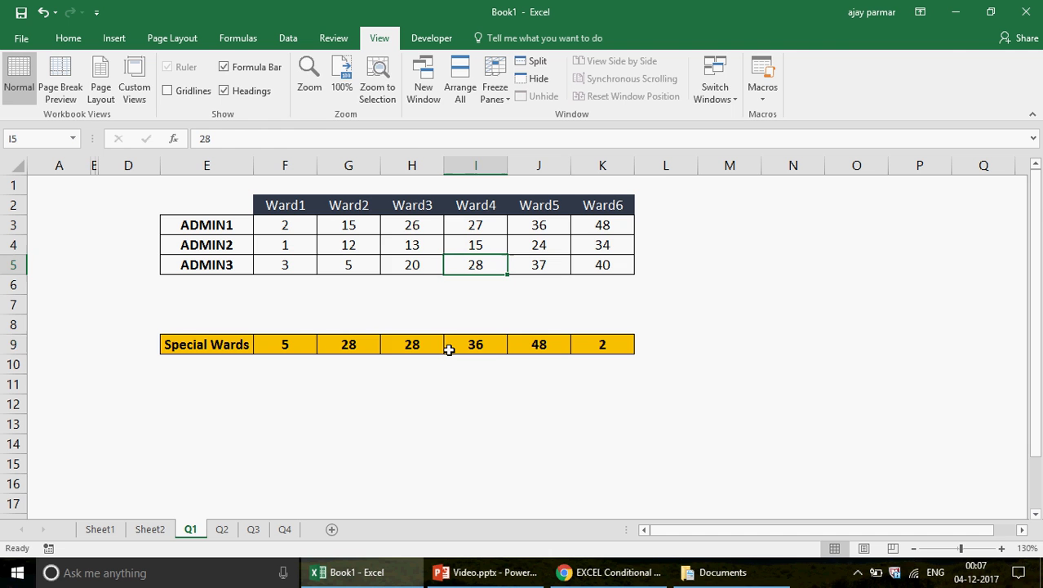
{"action": "left_click", "coordinate": [412, 345]}
{"action": "type", "text": "24"}
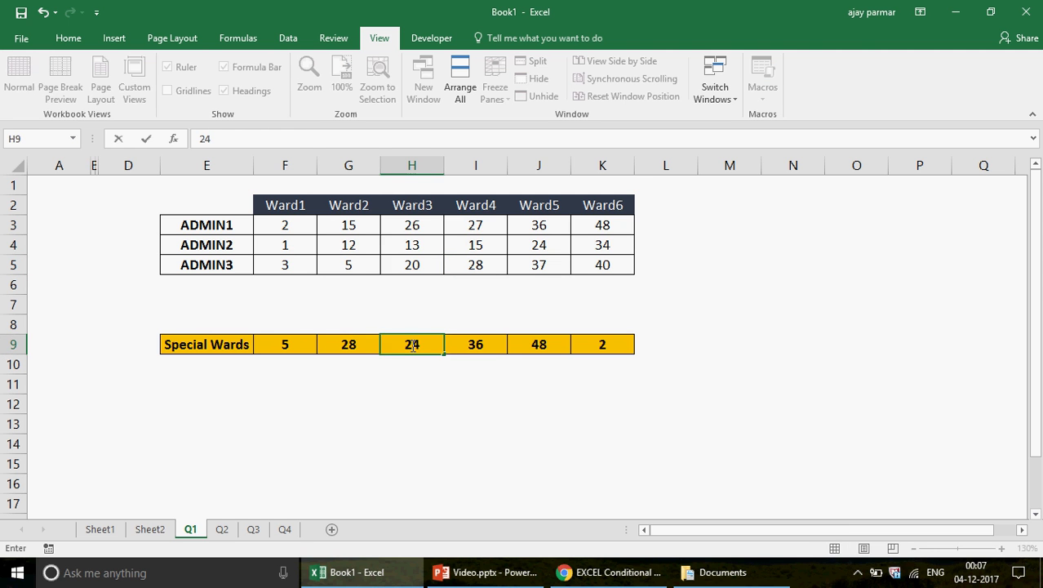
{"action": "key", "text": "Return"}
Review the ward and Special Wards values, then select the ward values F3:K5.
{"action": "left_click", "coordinate": [544, 242]}
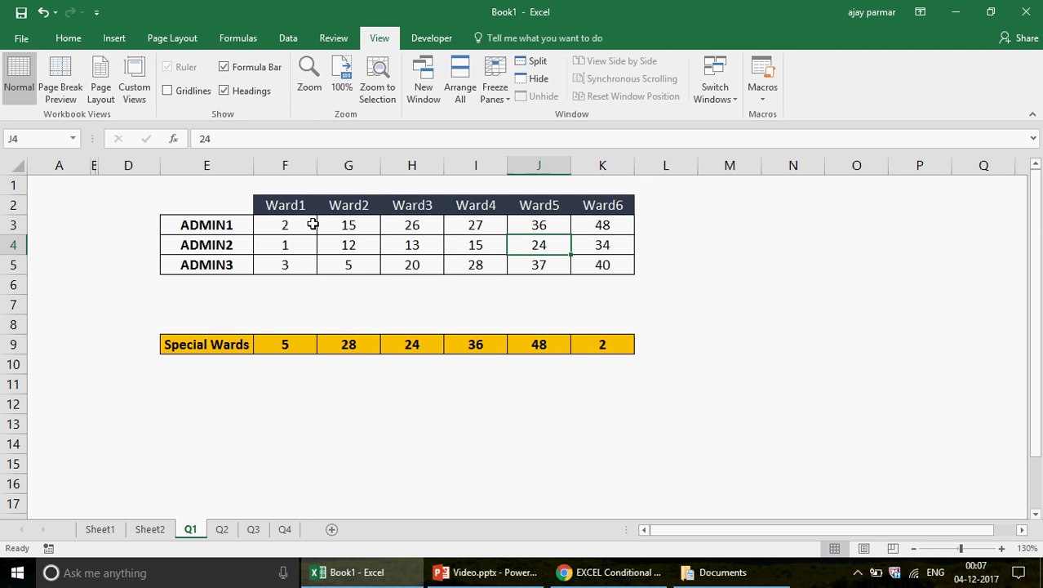
{"action": "left_click", "coordinate": [285, 223]}
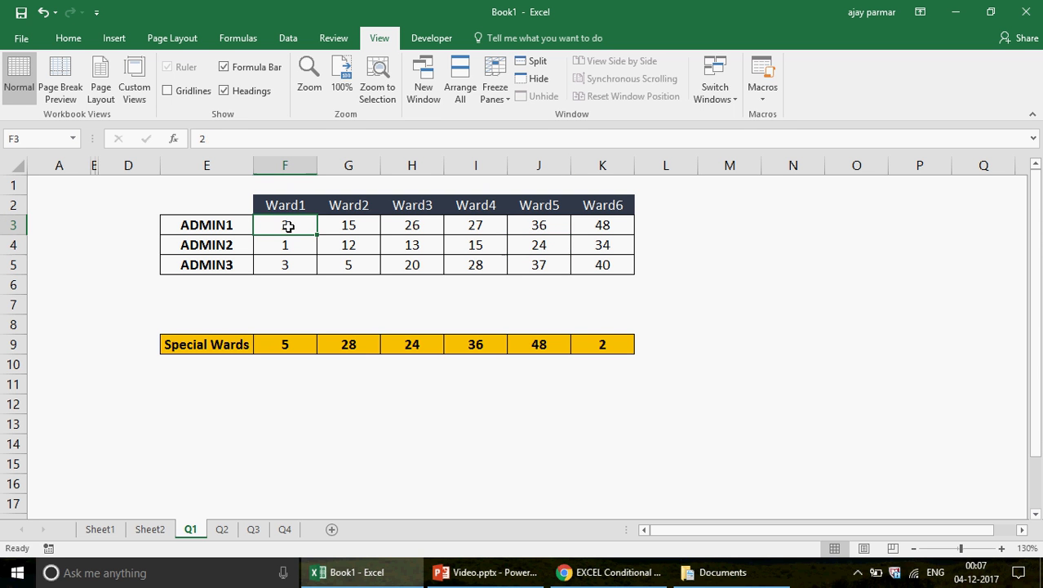
{"action": "left_click", "coordinate": [359, 228]}
{"action": "left_click", "coordinate": [412, 226]}
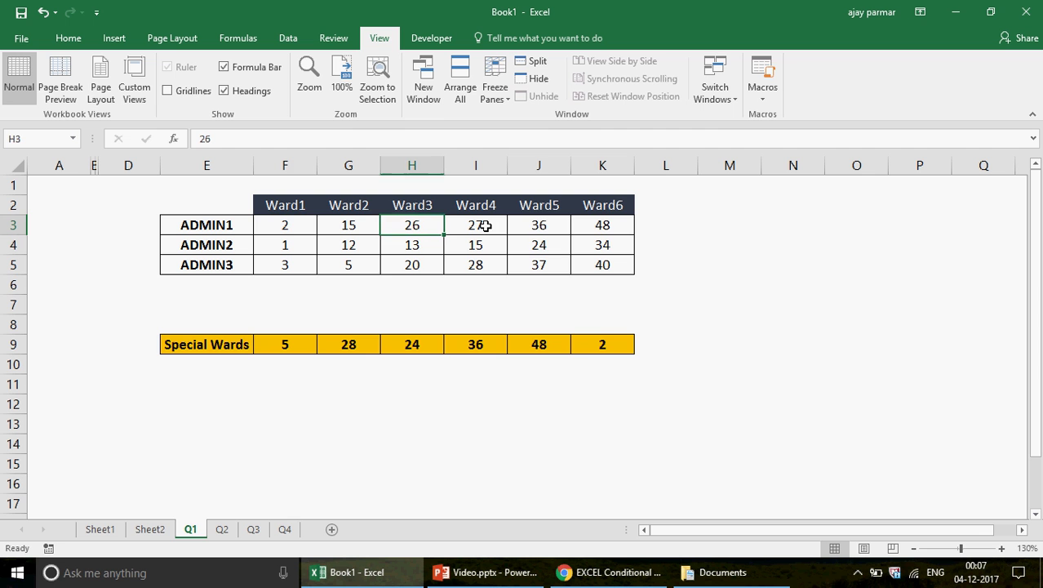
{"action": "left_click", "coordinate": [538, 227]}
{"action": "key", "text": "Right"}
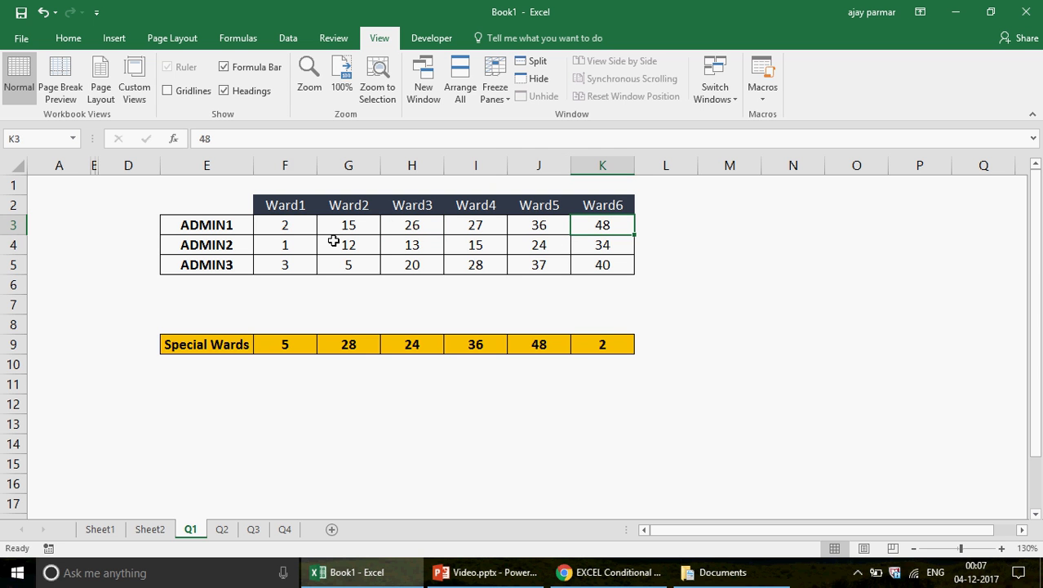
{"action": "left_click", "coordinate": [287, 344]}
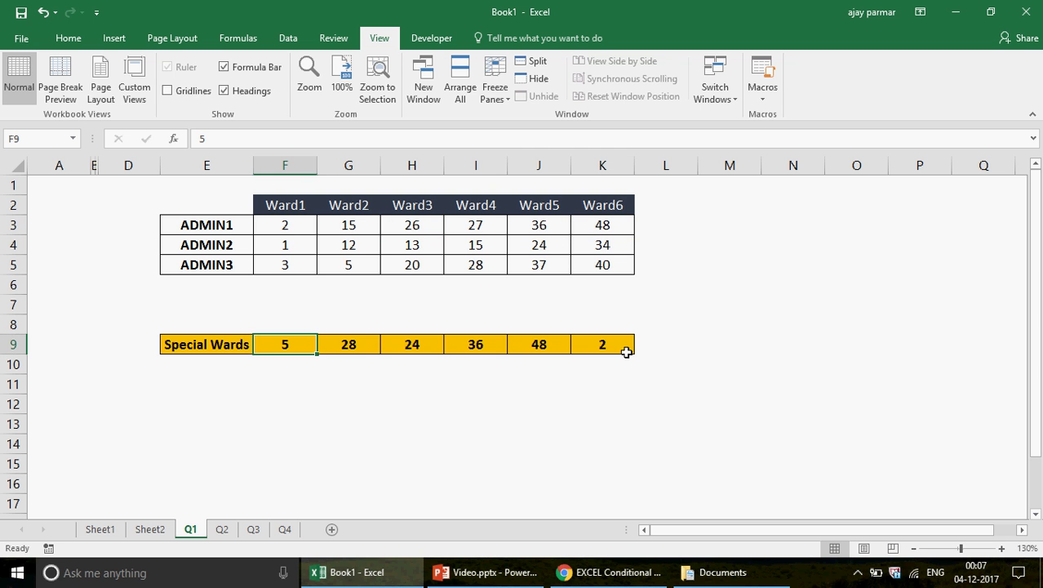
{"action": "left_click", "coordinate": [626, 352], "text": "shift"}
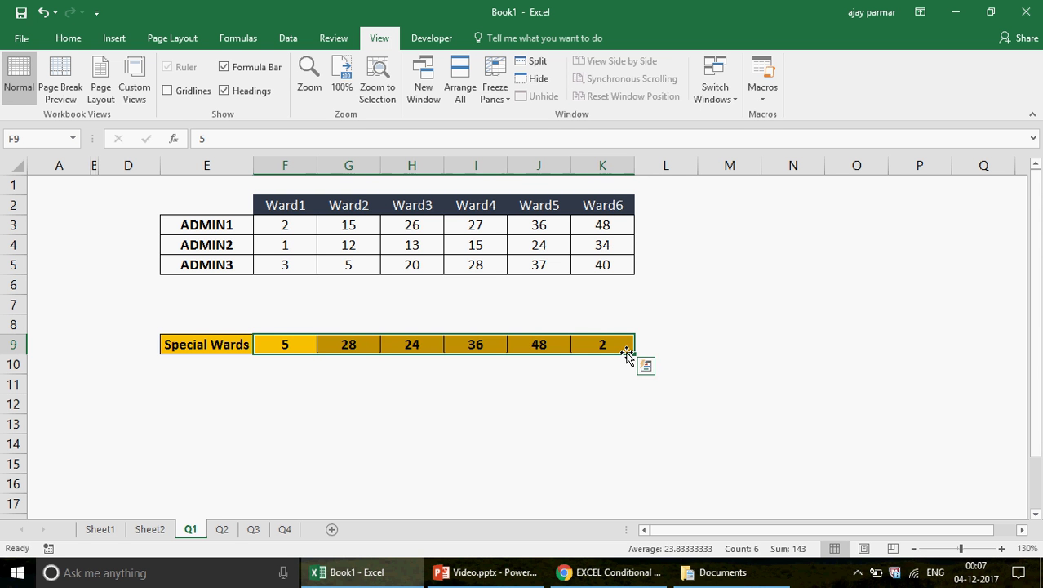
{"action": "left_click", "coordinate": [274, 225]}
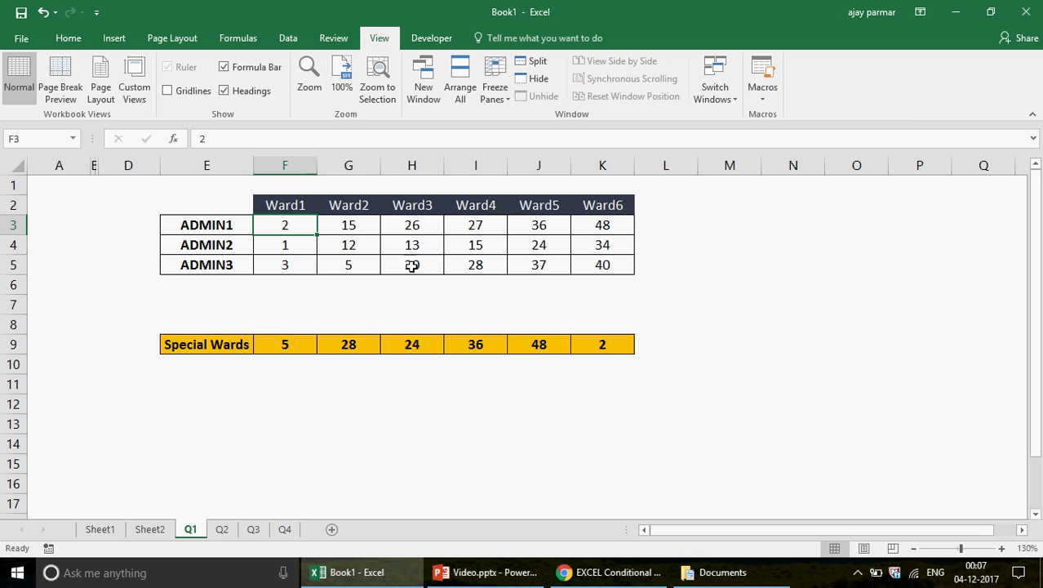
{"action": "left_click_drag", "start_coordinate": [412, 265], "coordinate": [602, 266]}
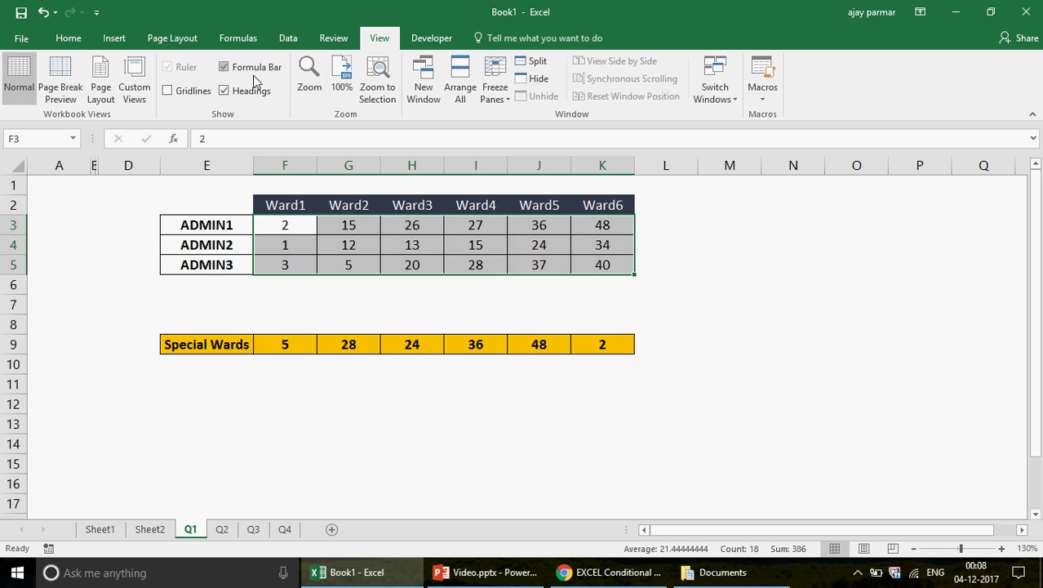
Start a new formula-based conditional formatting rule for the selected ward values.
{"action": "left_click", "coordinate": [67, 38]}
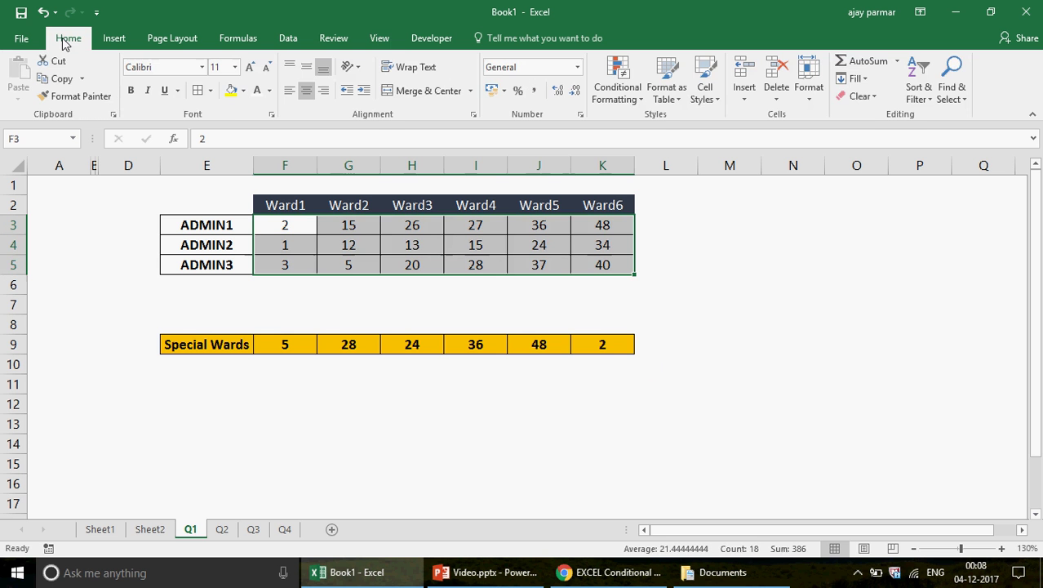
{"action": "left_click", "coordinate": [640, 100]}
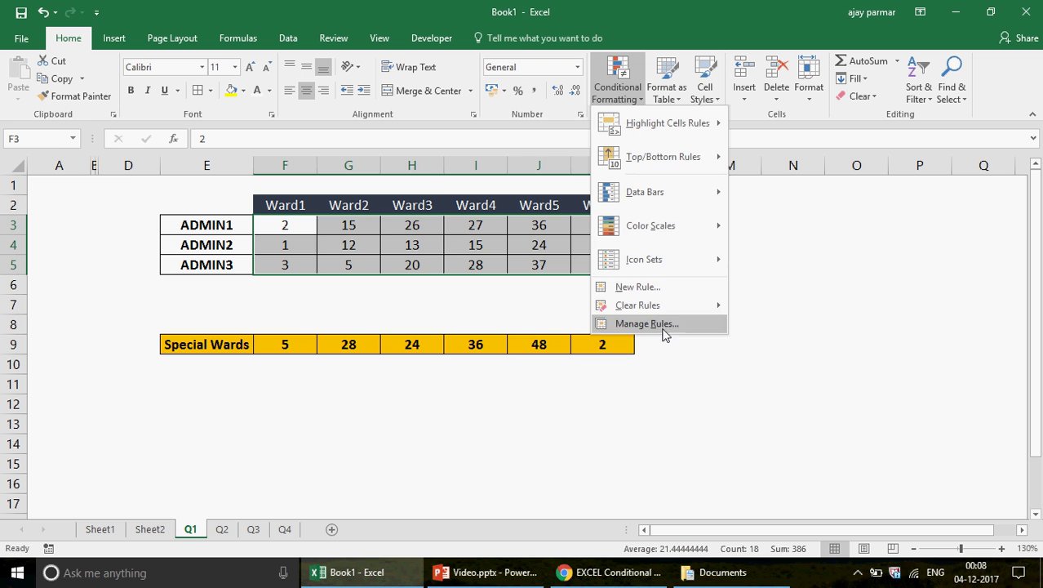
{"action": "left_click", "coordinate": [645, 285]}
{"action": "left_click", "coordinate": [120, 197]}
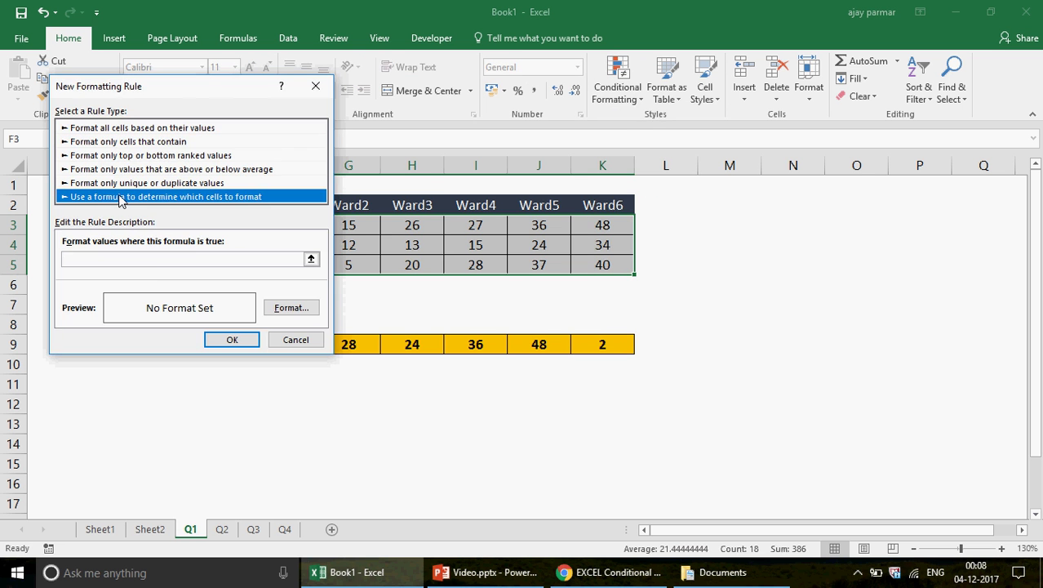
{"action": "left_click_drag", "start_coordinate": [214, 88], "coordinate": [755, 127]}
Build the rule formula as =COUNTIF( with range $F$9:$K$9 and comparison cell F3.
{"action": "left_click", "coordinate": [650, 301]}
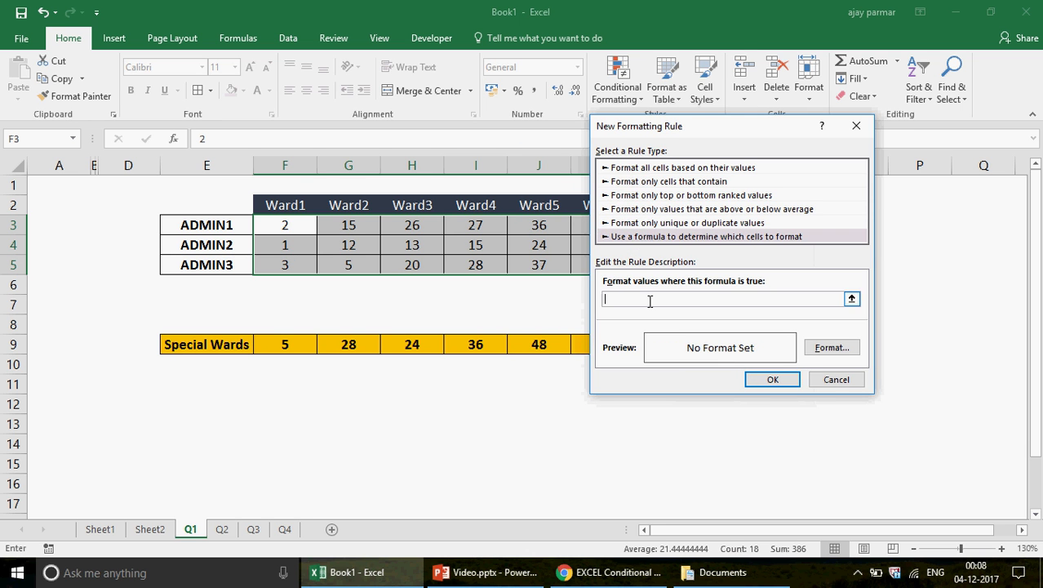
{"action": "type", "text": "=COUNTI"}
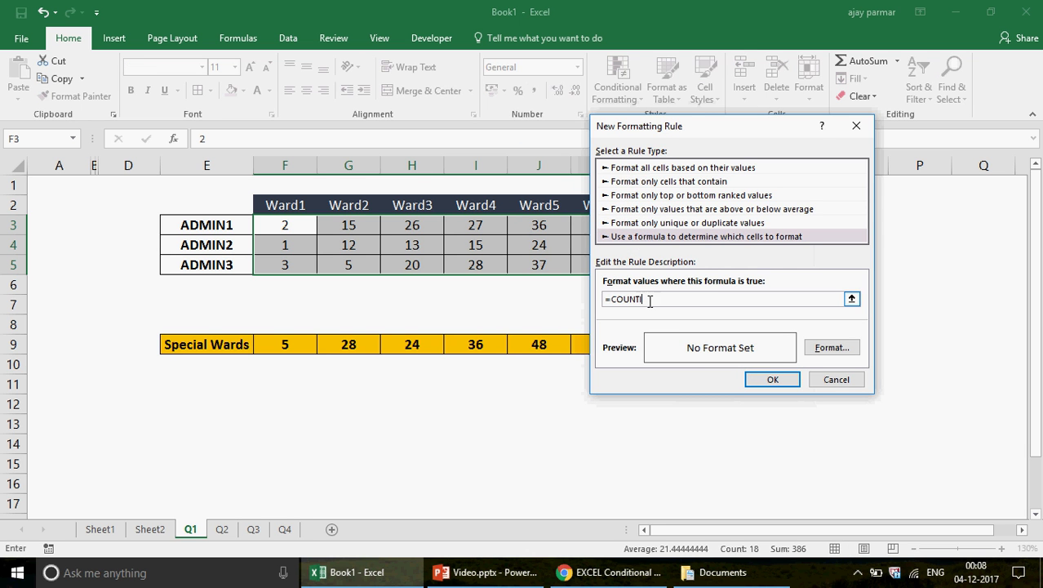
{"action": "type", "text": "F("}
{"action": "left_click", "coordinate": [283, 343]}
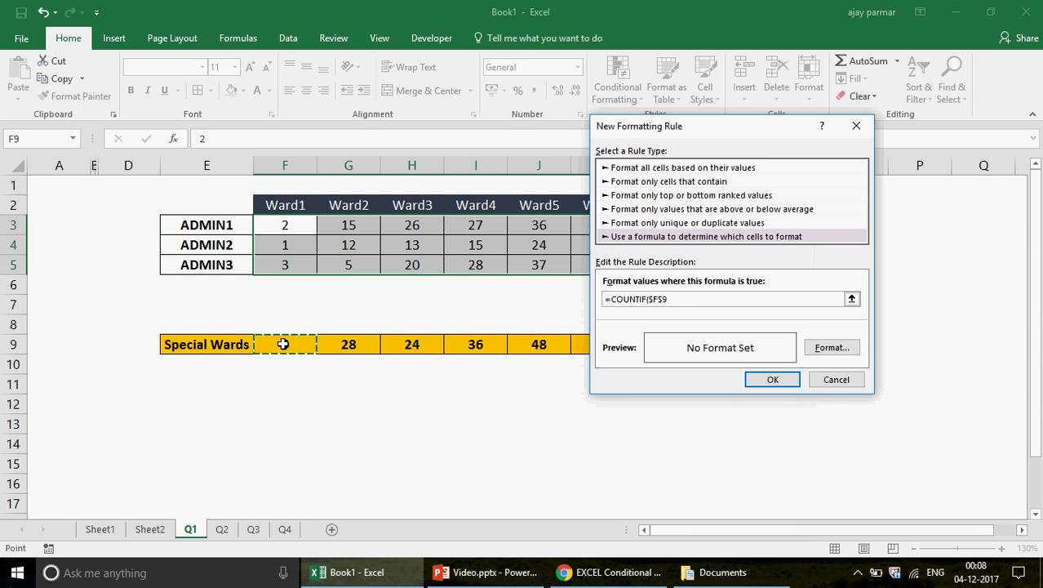
{"action": "left_click", "coordinate": [574, 341], "text": "shift"}
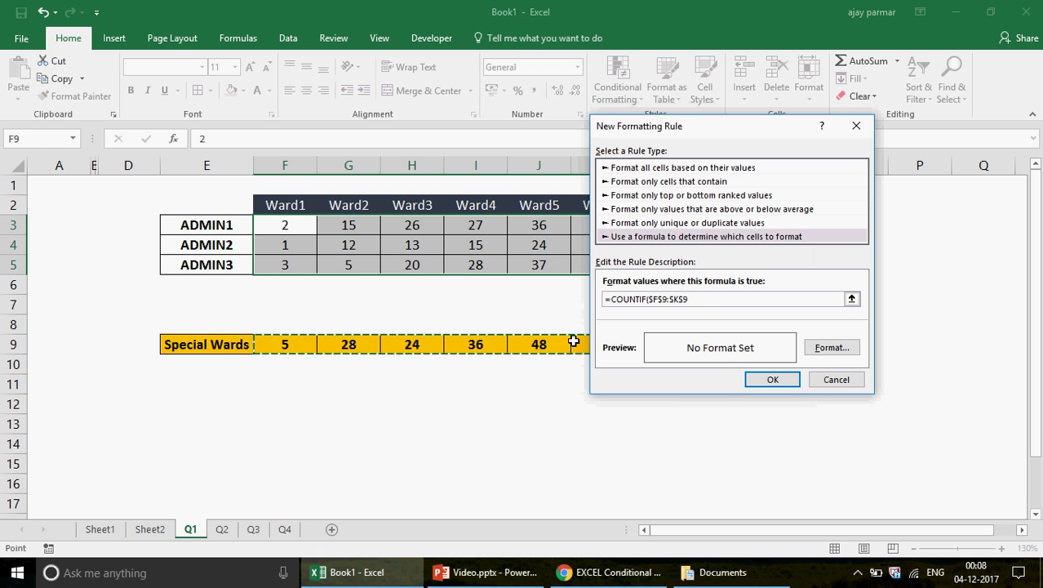
{"action": "type", "text": ","}
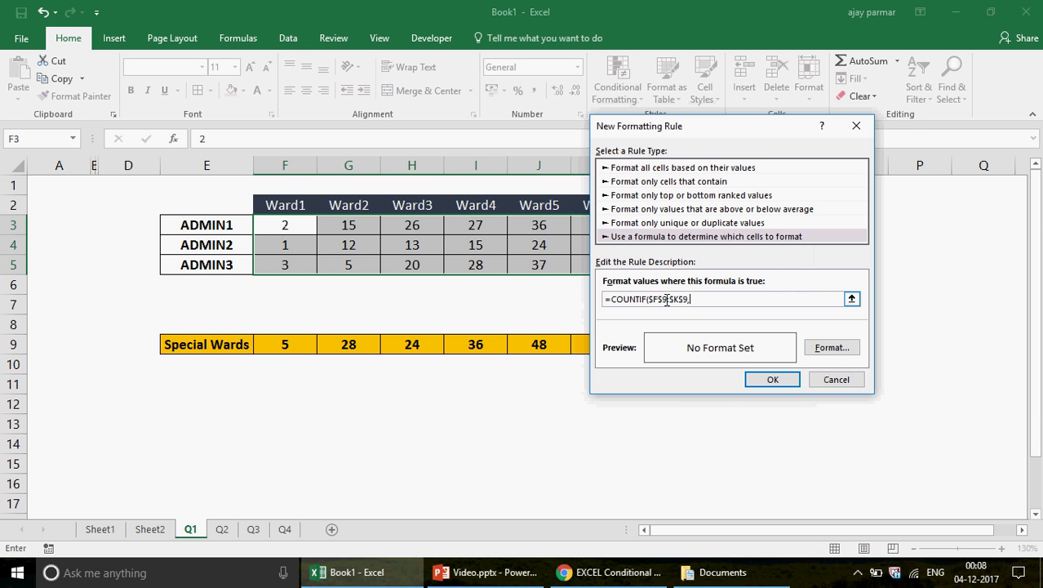
{"action": "left_click", "coordinate": [274, 222]}
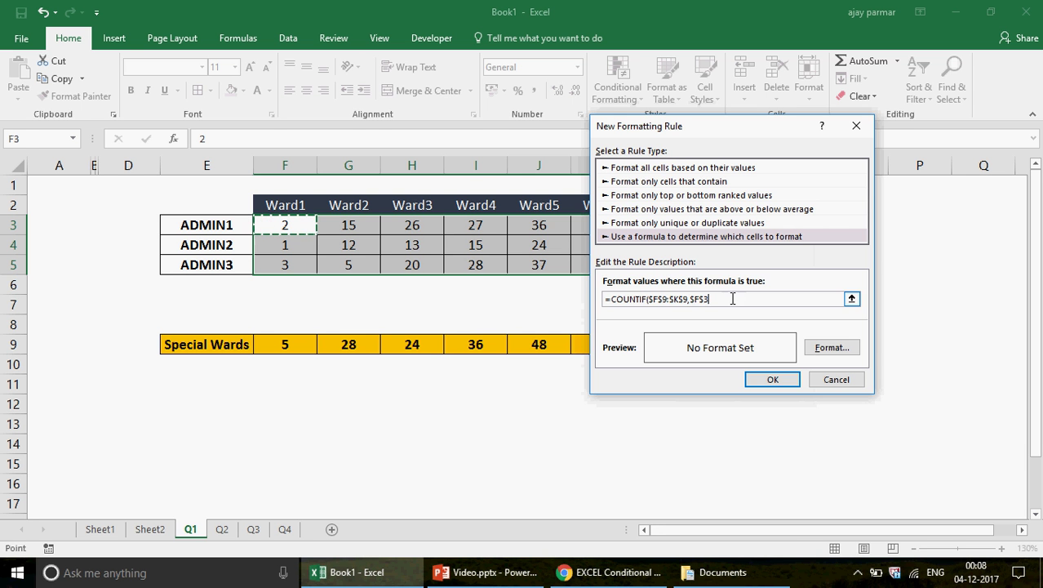
Make F3 relative and close the formula to read =COUNTIF($F$9:$K$9,F3).
{"action": "left_click", "coordinate": [702, 300]}
{"action": "key", "text": "BackSpace"}
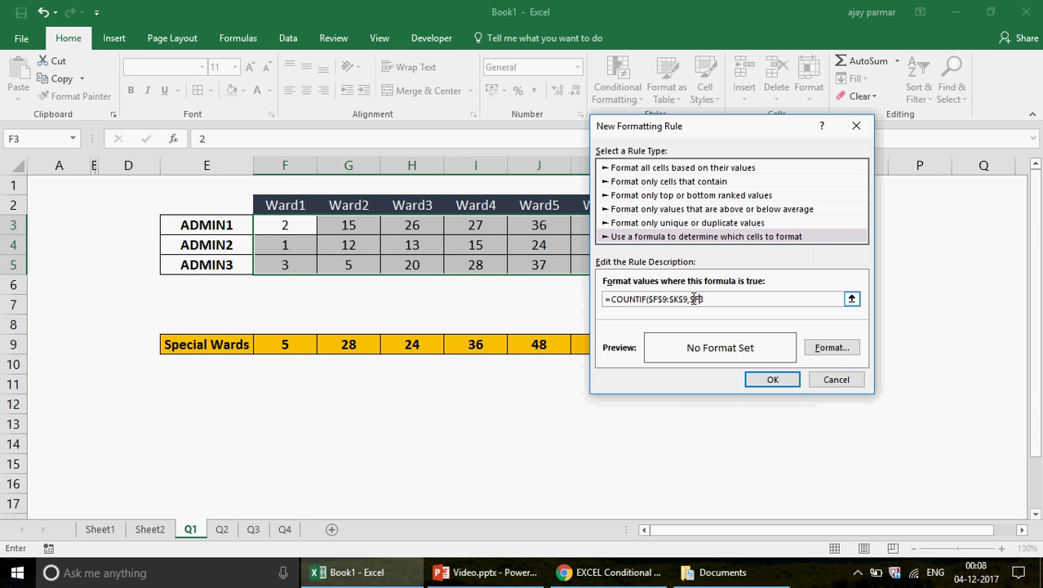
{"action": "key", "text": "BackSpace"}
{"action": "left_click", "coordinate": [741, 302]}
{"action": "type", "text": ")"}
{"action": "left_click_drag", "start_coordinate": [744, 129], "coordinate": [860, 275]}
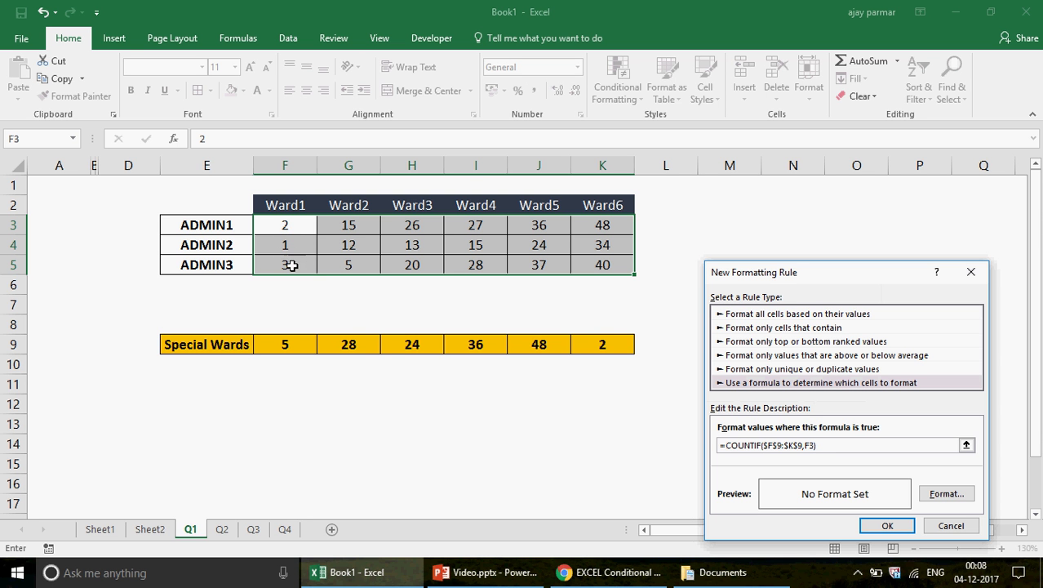
{"action": "left_click", "coordinate": [812, 446]}
Give the COUNTIF rule a light grey fill and apply it to F3:K5.
{"action": "left_click", "coordinate": [944, 499]}
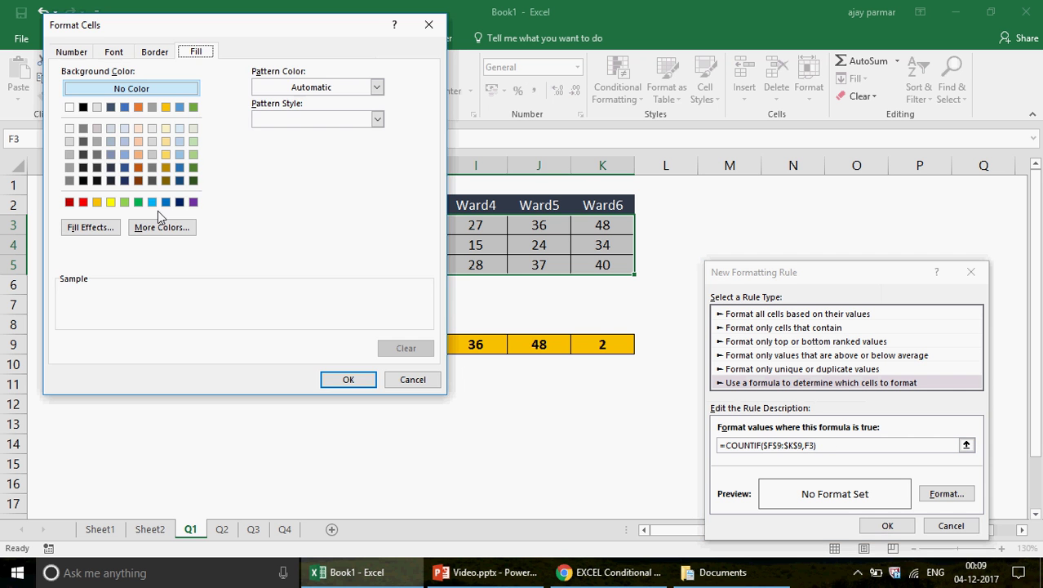
{"action": "left_click", "coordinate": [153, 142]}
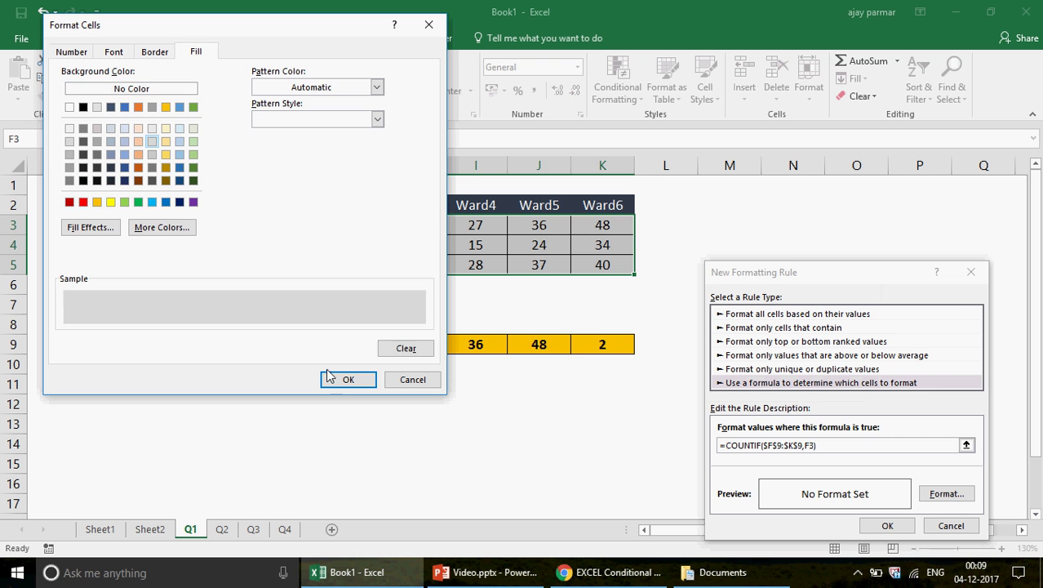
{"action": "left_click", "coordinate": [330, 379]}
{"action": "left_click", "coordinate": [878, 529]}
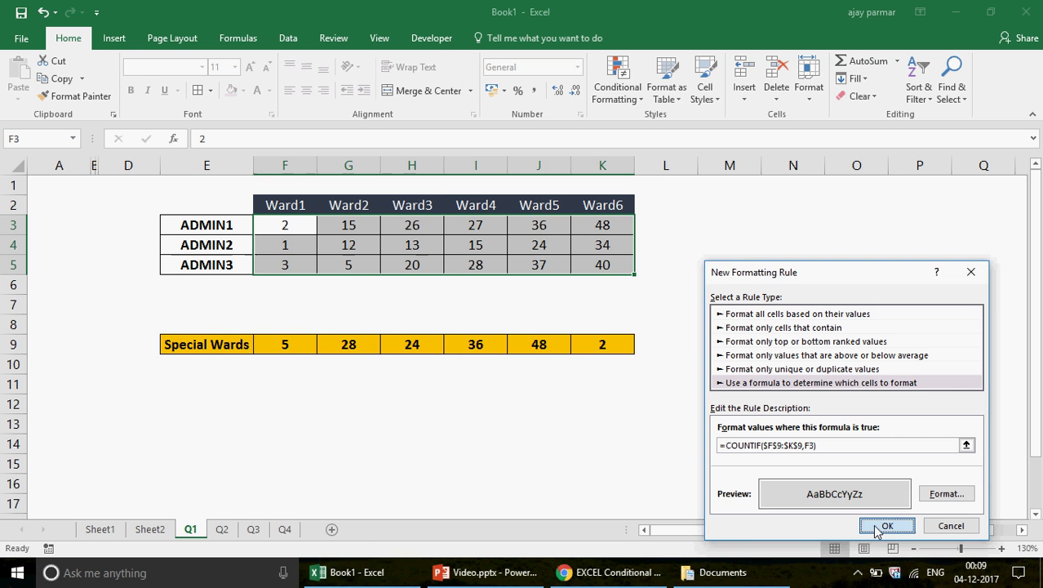
{"action": "left_click", "coordinate": [565, 435]}
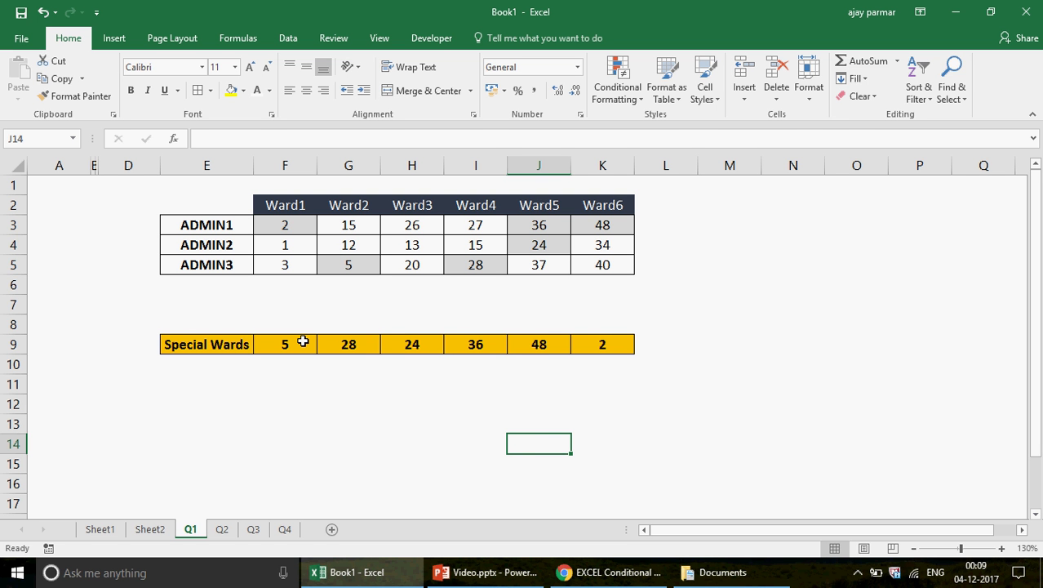
Type 'EXCEL COUNT AND SUM FAMILY' into J14, then go to the Q2 sheet.
{"action": "type", "text": "EXC"}
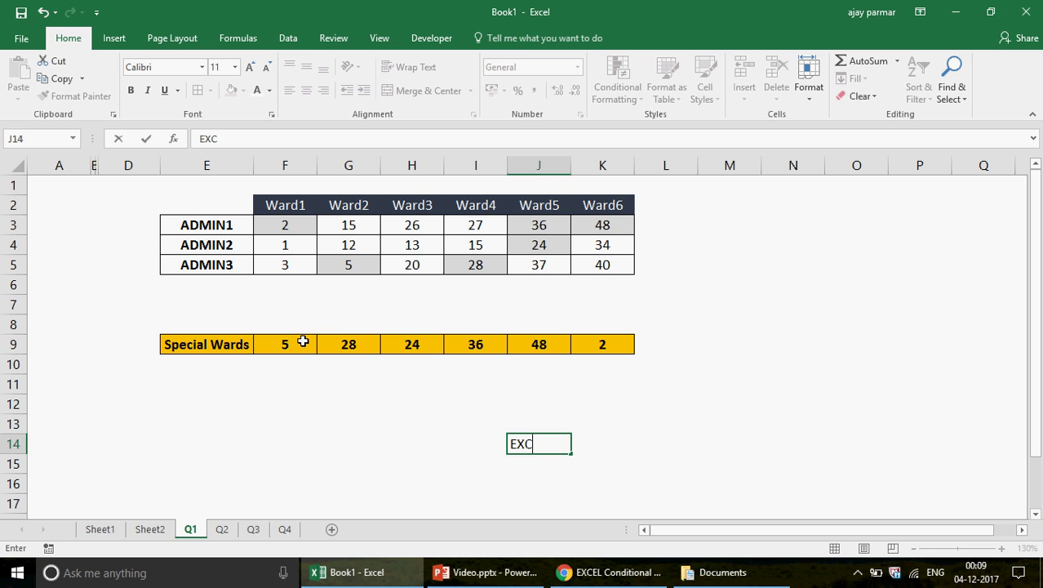
{"action": "type", "text": "EL COUNT AN"}
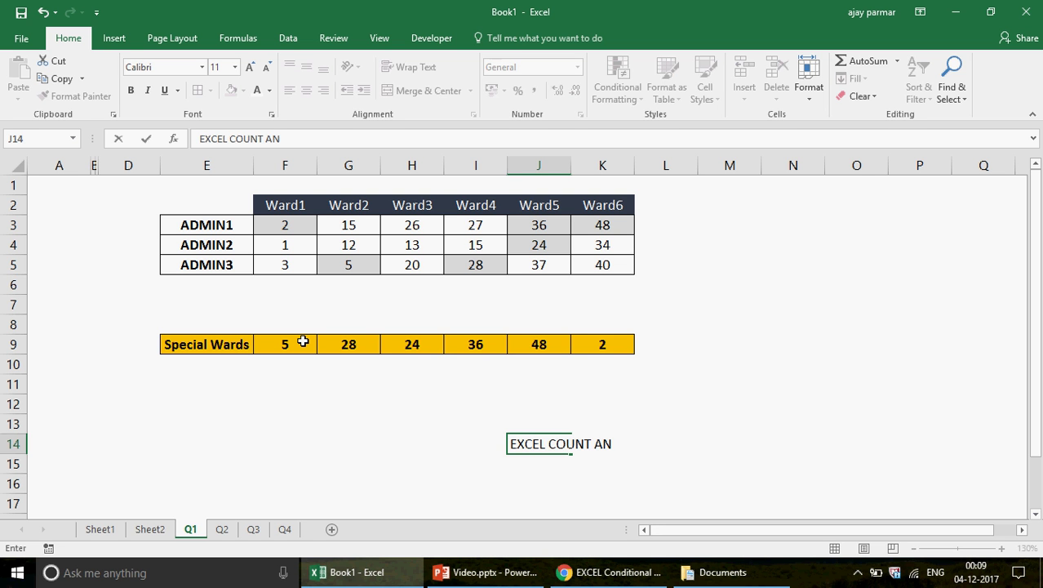
{"action": "type", "text": "D SUM FAM"}
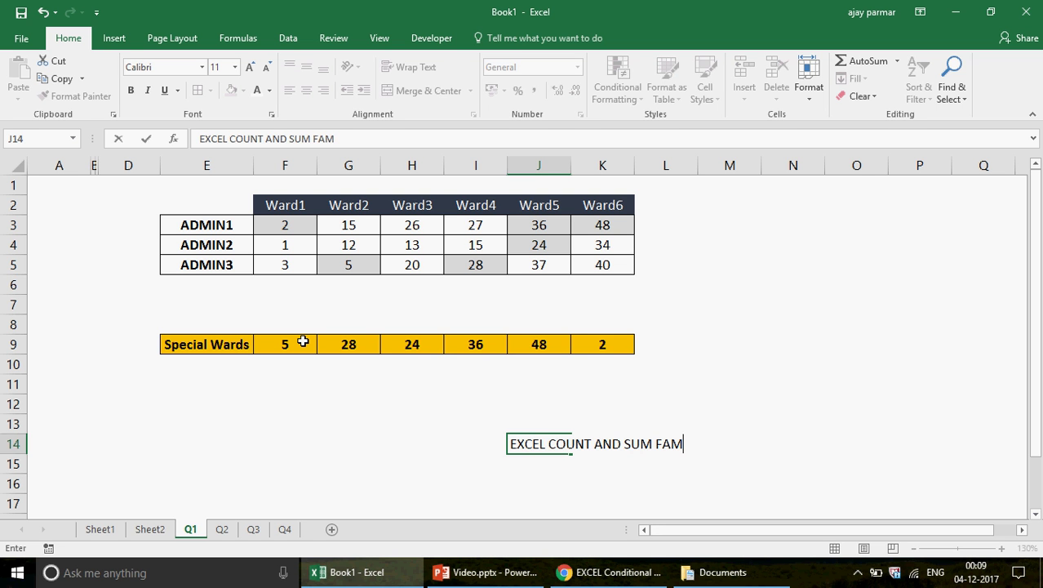
{"action": "type", "text": "ILY"}
{"action": "key", "text": "Return"}
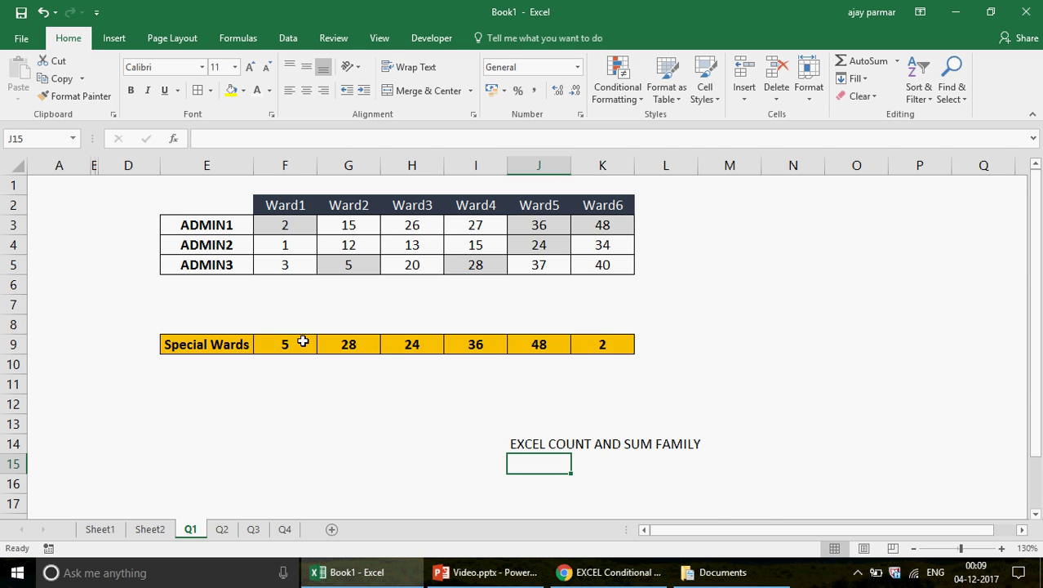
{"action": "left_click", "coordinate": [224, 529]}
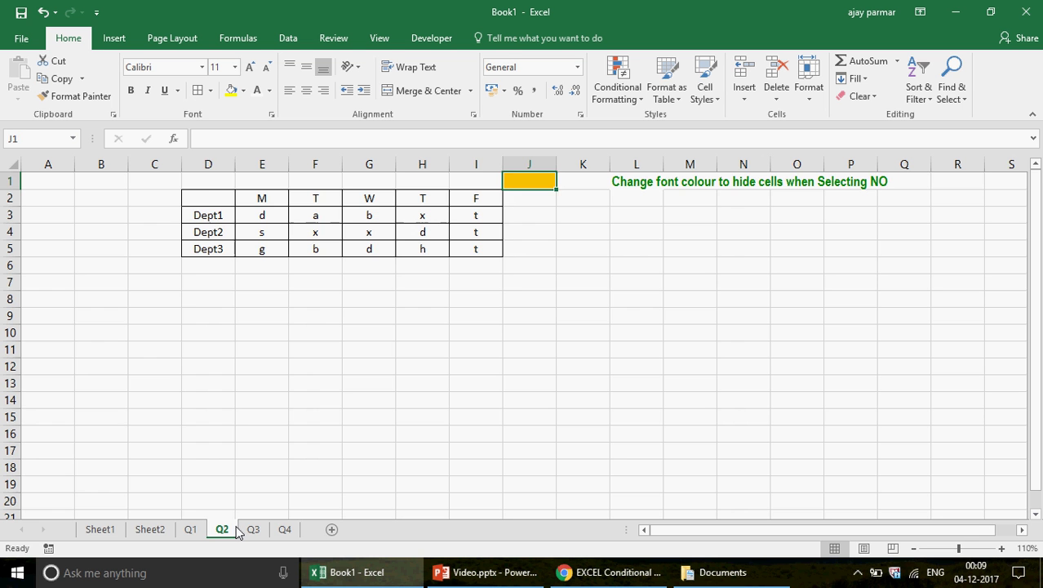
Select the orange cell J1 on Q2 and show the Data ribbon commands.
{"action": "left_click", "coordinate": [206, 199]}
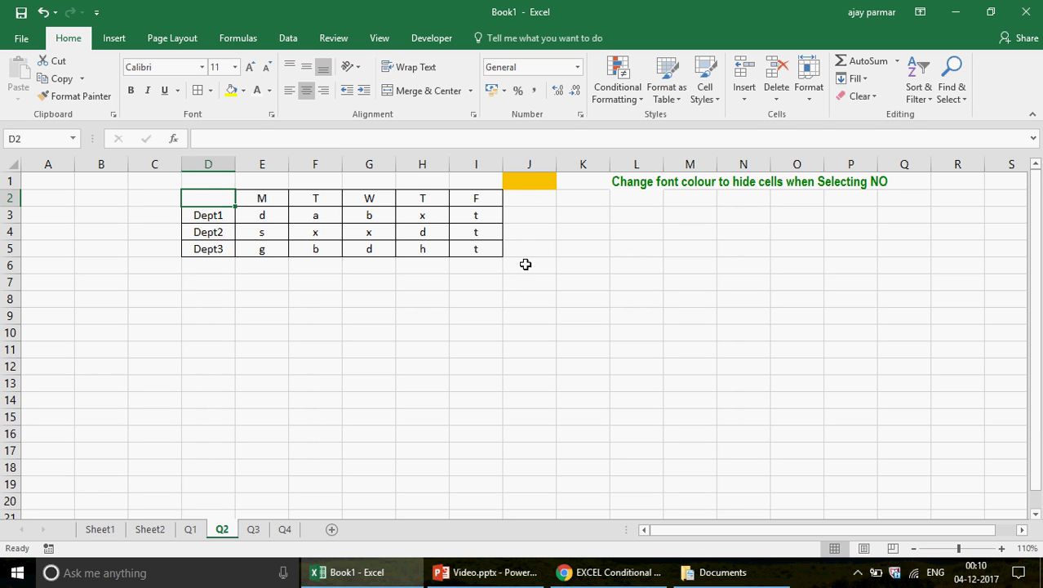
{"action": "left_click", "coordinate": [529, 183]}
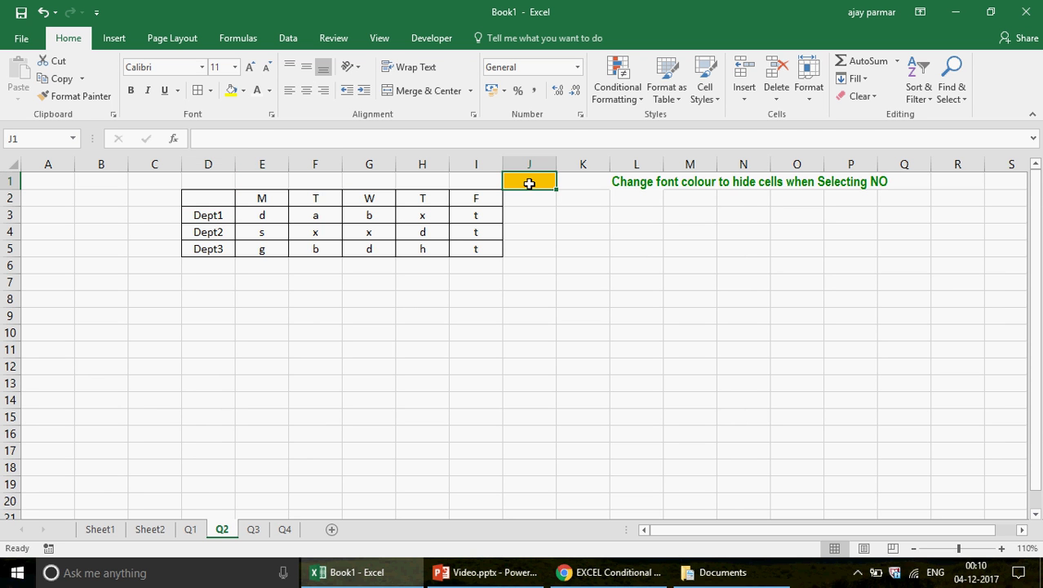
{"action": "left_click", "coordinate": [287, 38]}
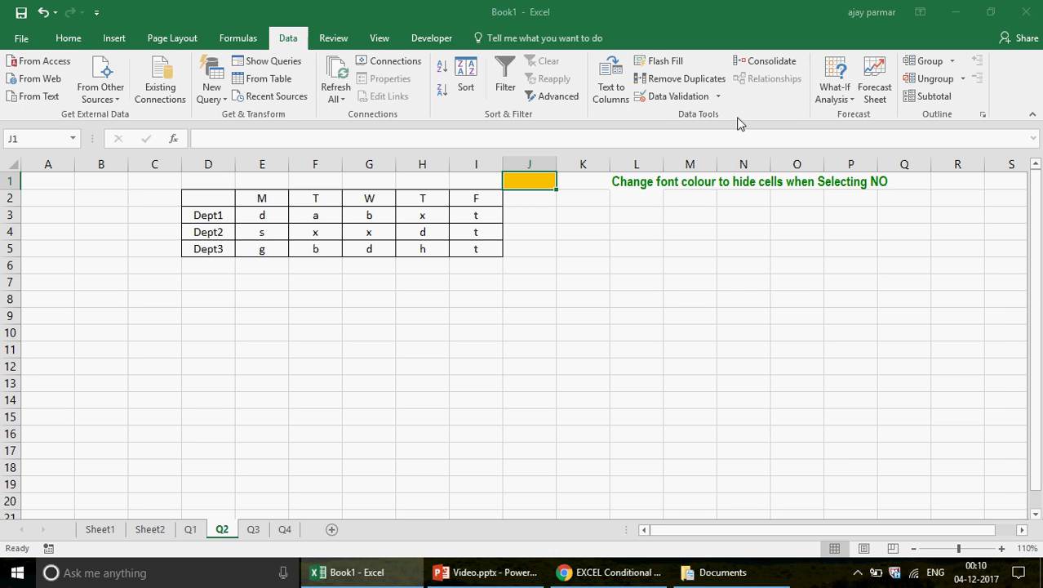
Add a List data validation to J1 with the source YES,NO.
{"action": "left_click", "coordinate": [825, 339]}
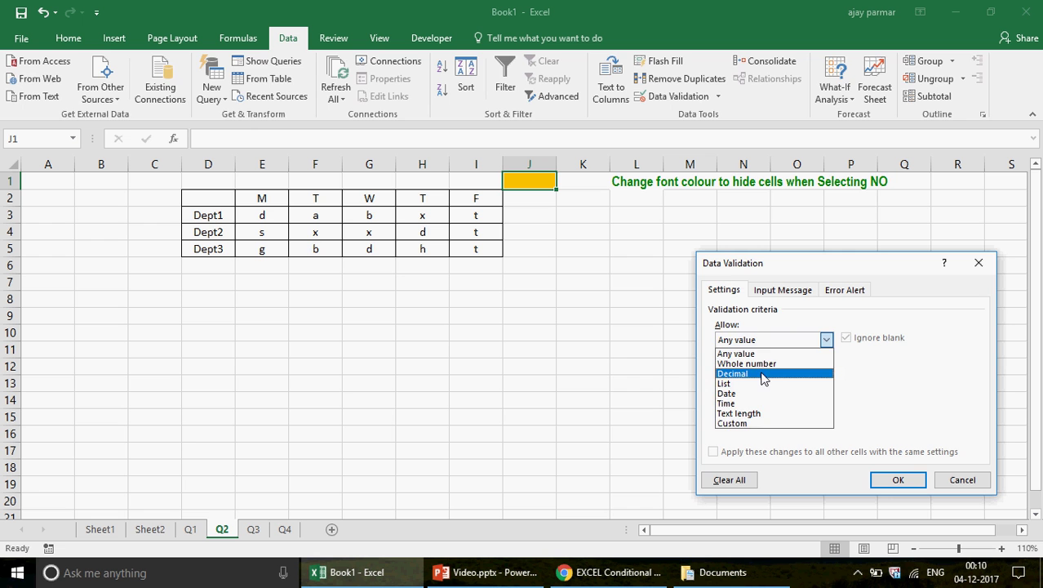
{"action": "left_click", "coordinate": [739, 383]}
{"action": "left_click", "coordinate": [744, 401]}
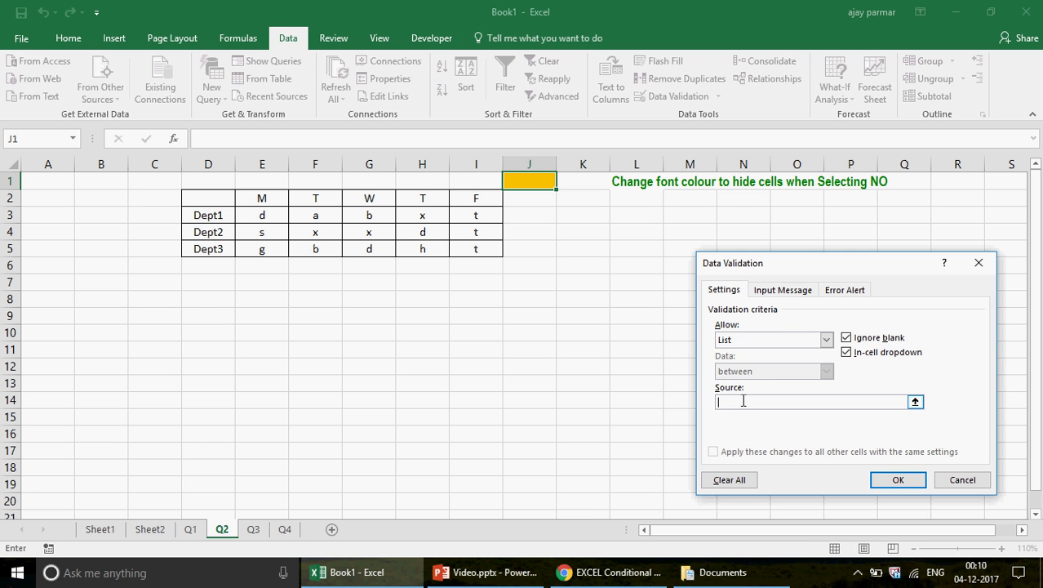
{"action": "type", "text": "YES,NO"}
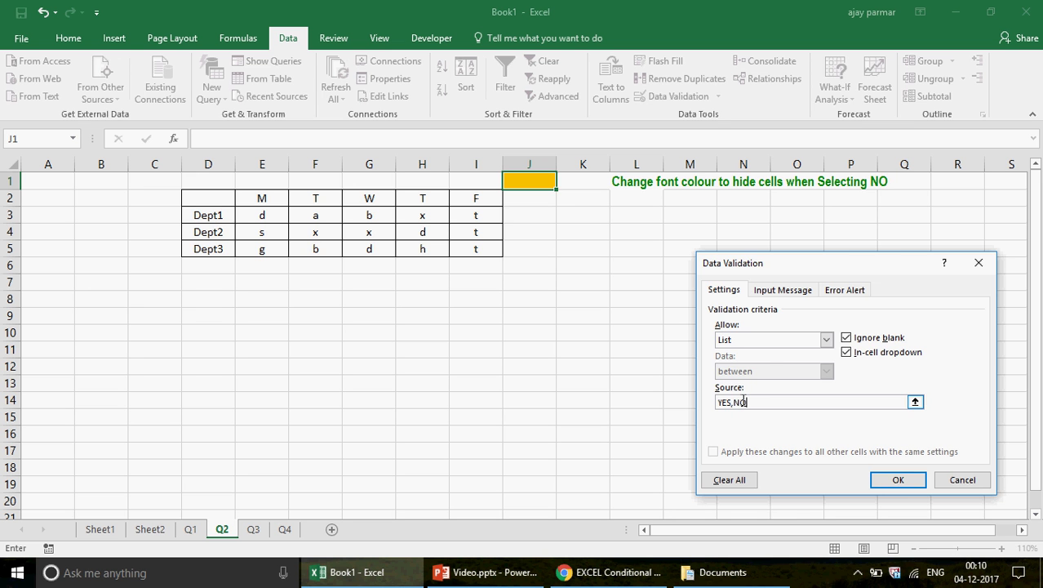
{"action": "left_click", "coordinate": [899, 480]}
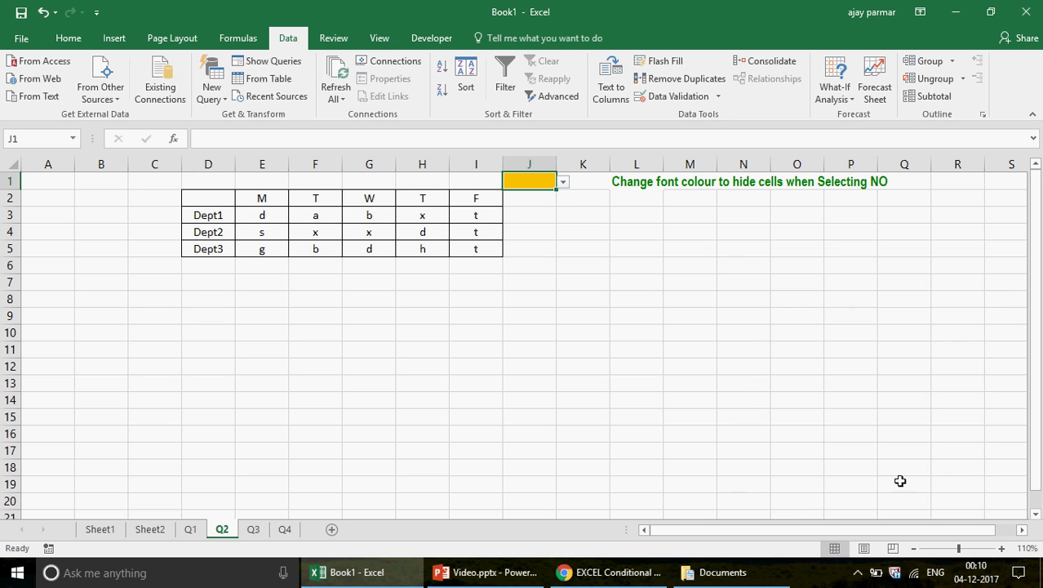
Choose NO in J1's dropdown and select the letter cells E3:I5.
{"action": "left_click", "coordinate": [563, 182]}
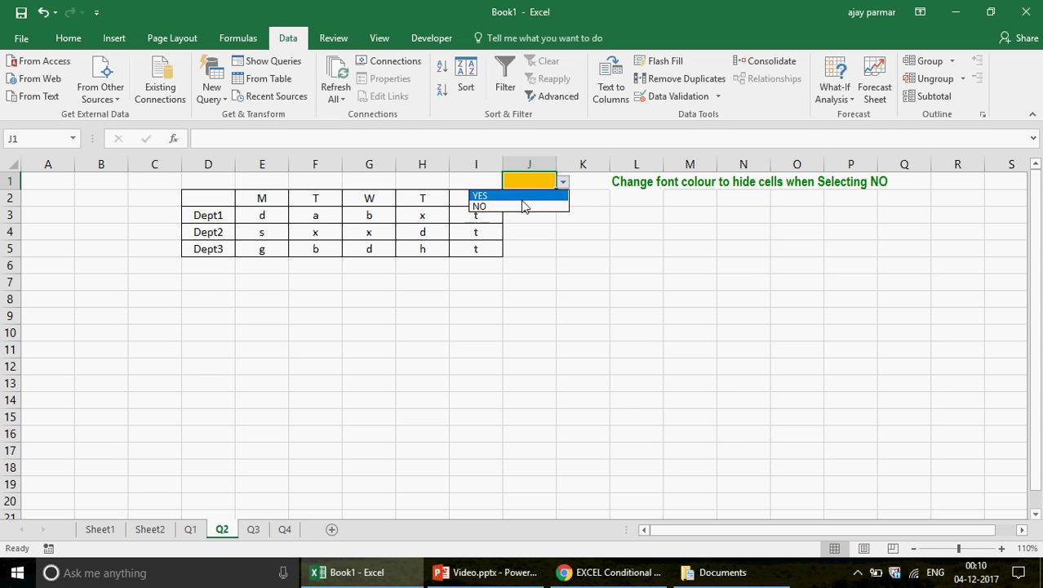
{"action": "left_click", "coordinate": [523, 206]}
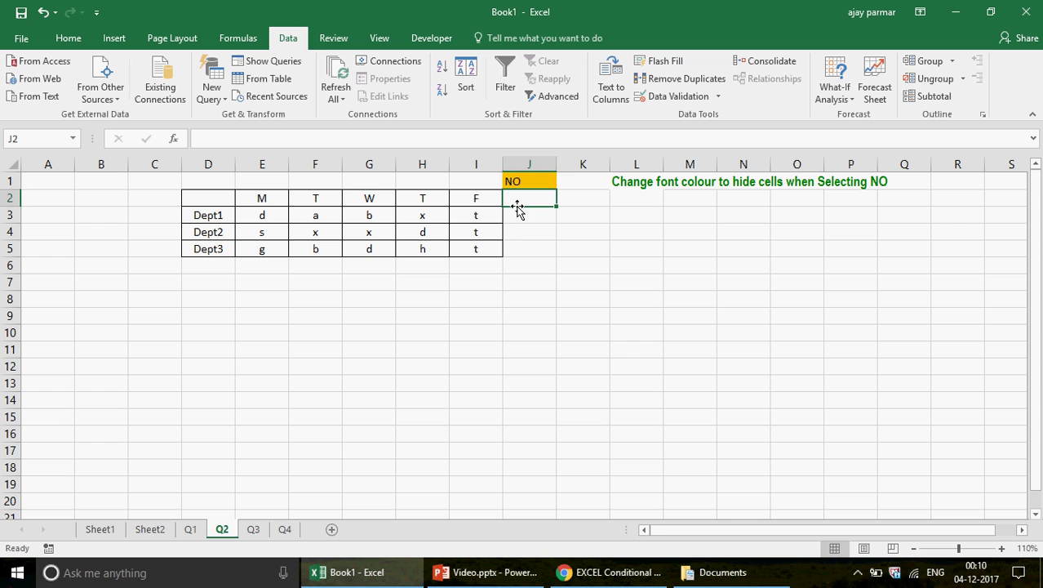
{"action": "left_click", "coordinate": [272, 214]}
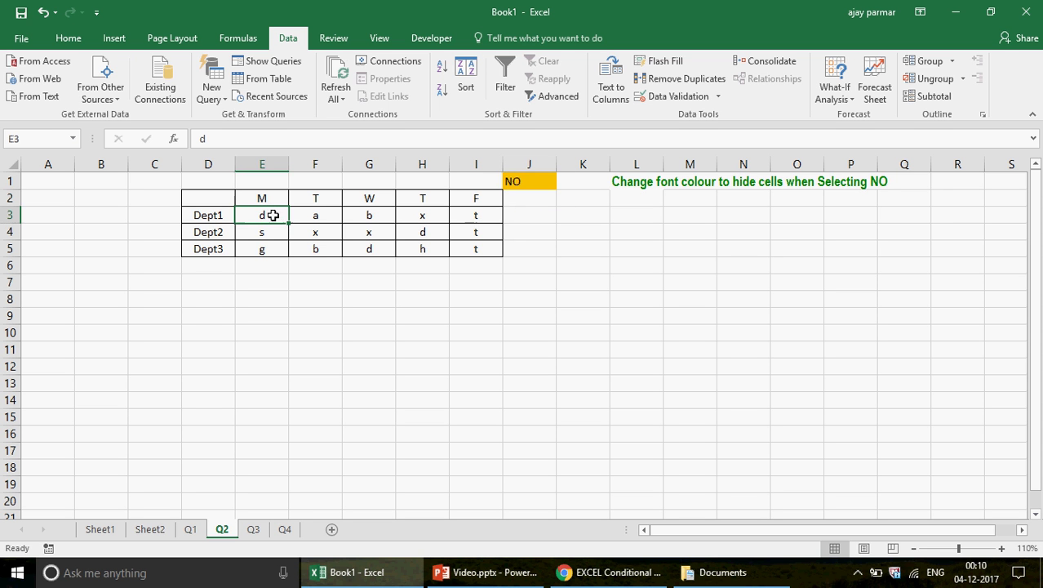
{"action": "left_click", "coordinate": [482, 250], "text": "shift"}
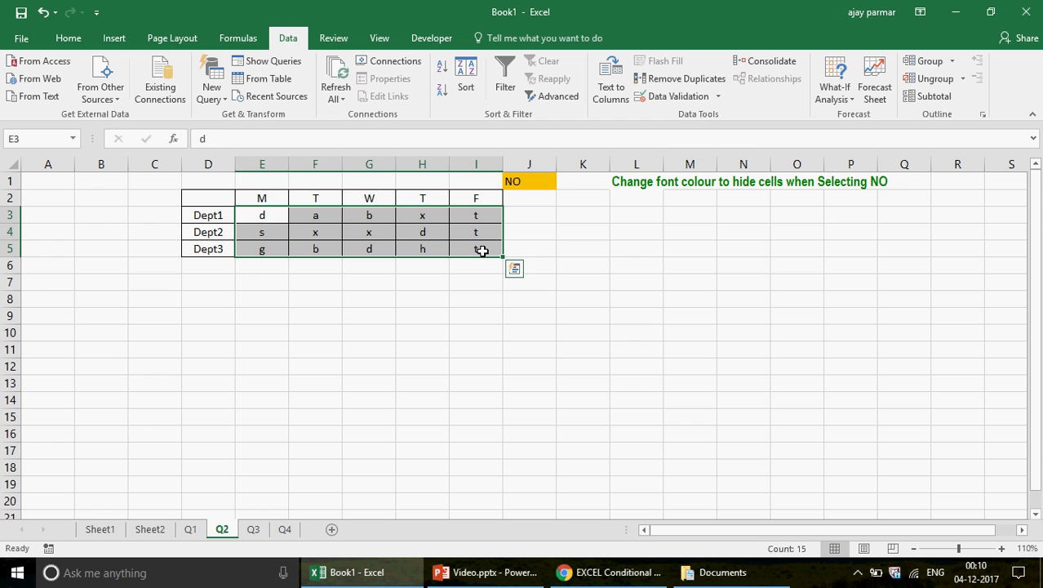
Switch J1 to YES and centre its text.
{"action": "left_click", "coordinate": [540, 179]}
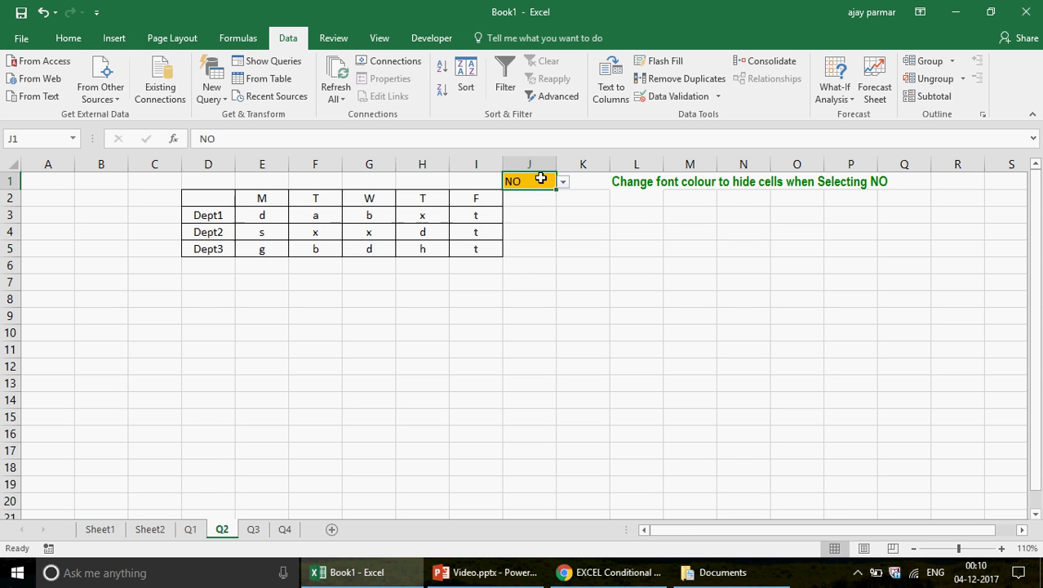
{"action": "left_click", "coordinate": [563, 182]}
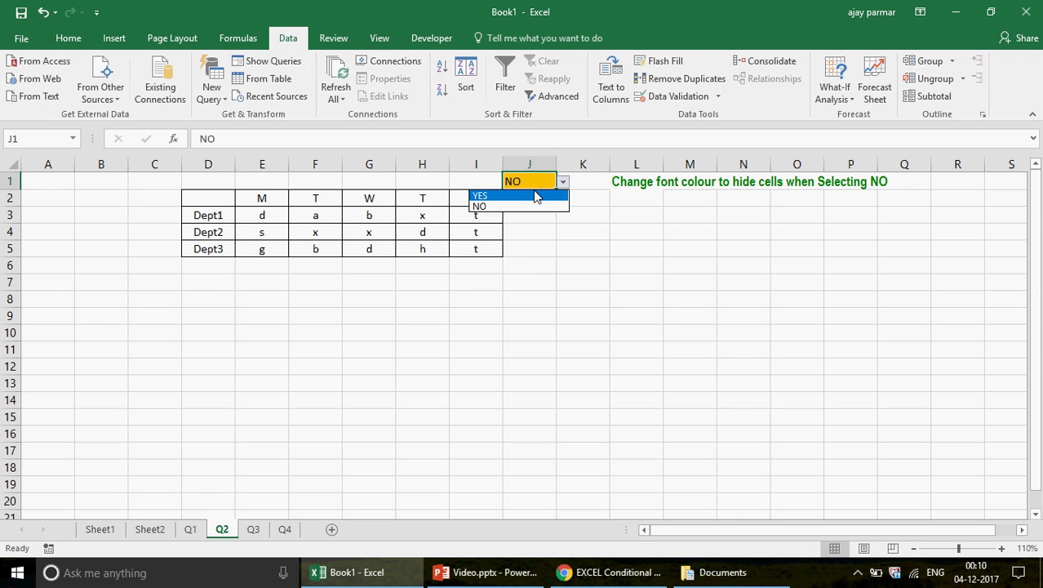
{"action": "left_click", "coordinate": [536, 197]}
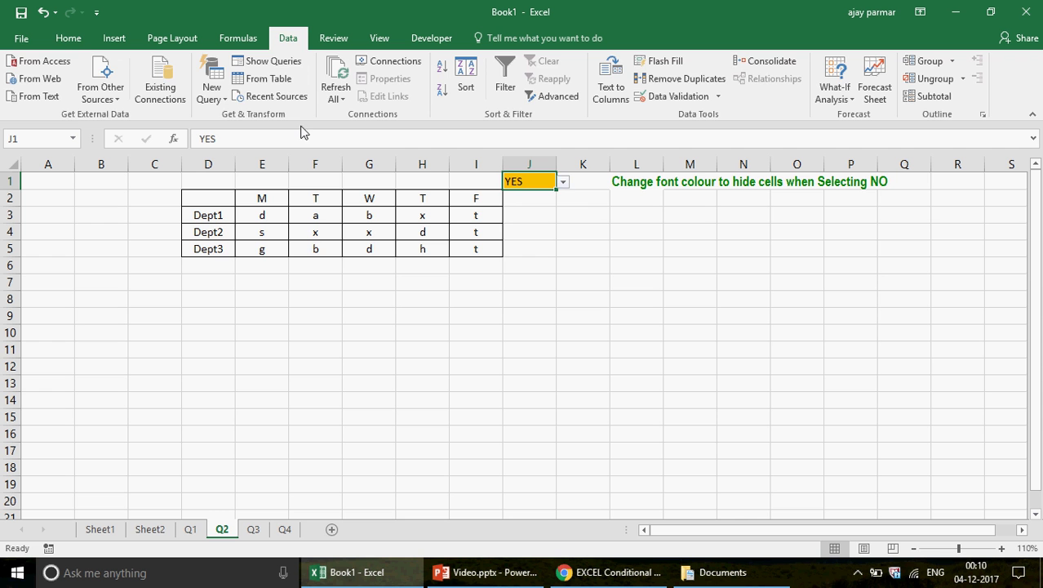
{"action": "left_click", "coordinate": [65, 39]}
{"action": "left_click", "coordinate": [306, 95]}
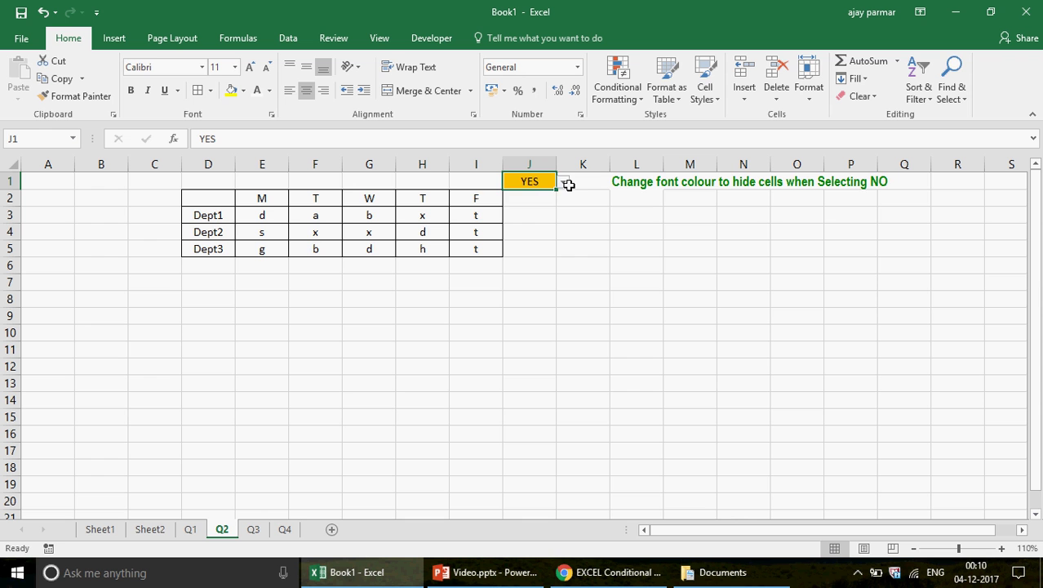
Set J1 back to NO and reselect the letter cells E3:I5.
{"action": "left_click", "coordinate": [563, 182]}
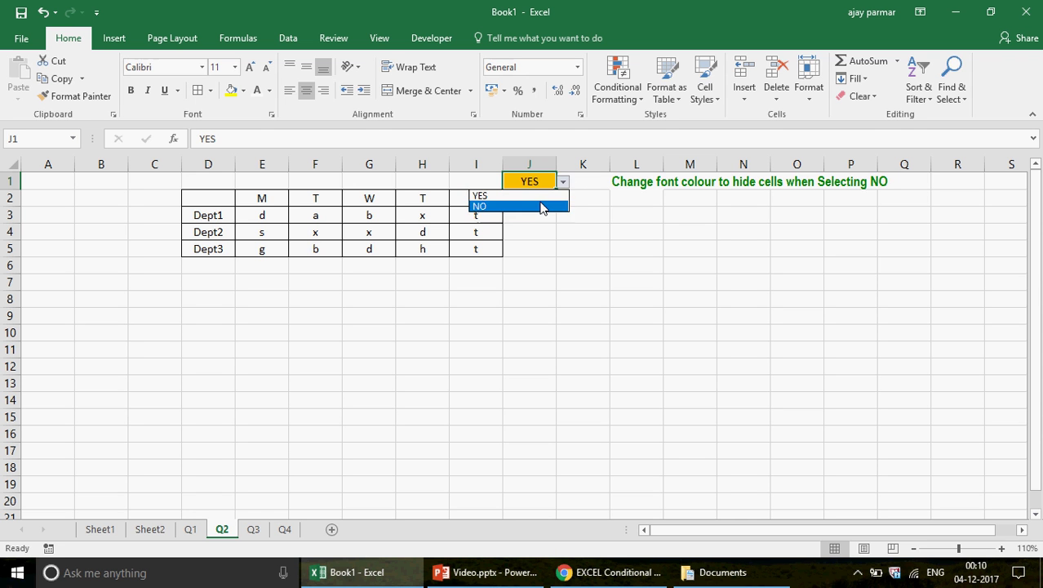
{"action": "left_click", "coordinate": [542, 208]}
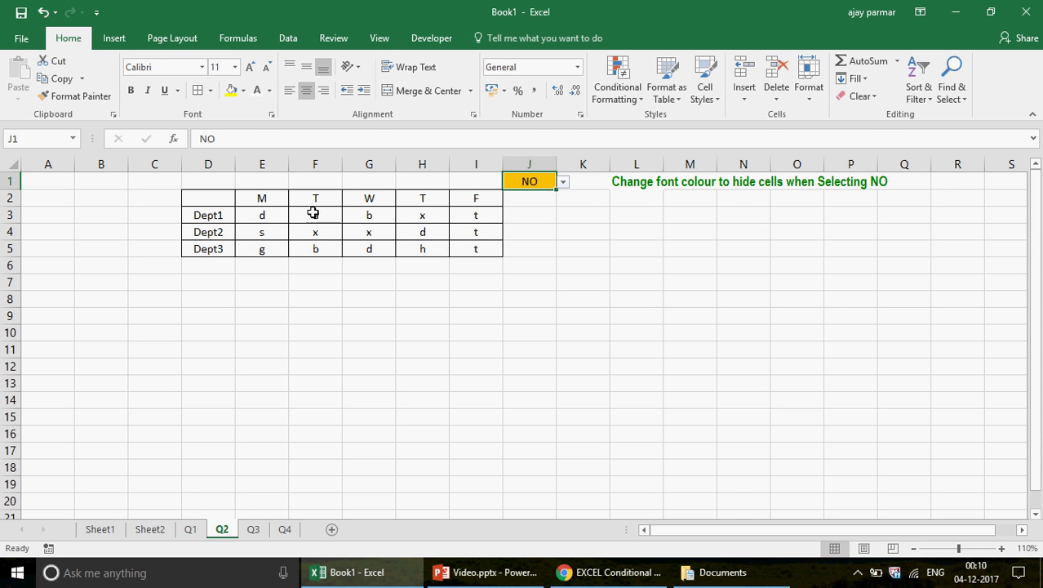
{"action": "left_click", "coordinate": [259, 213]}
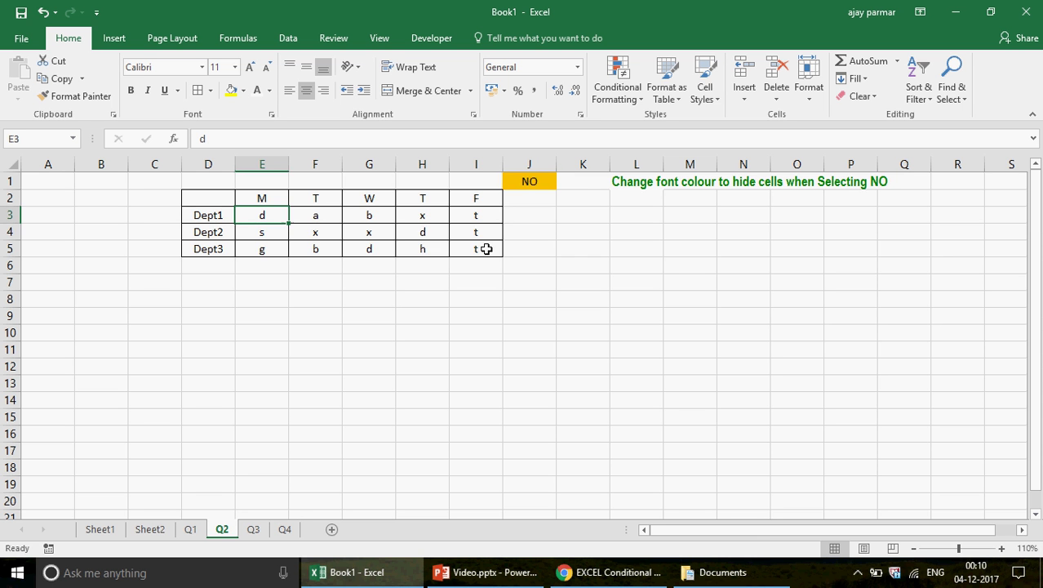
{"action": "left_click", "coordinate": [486, 249], "text": "shift"}
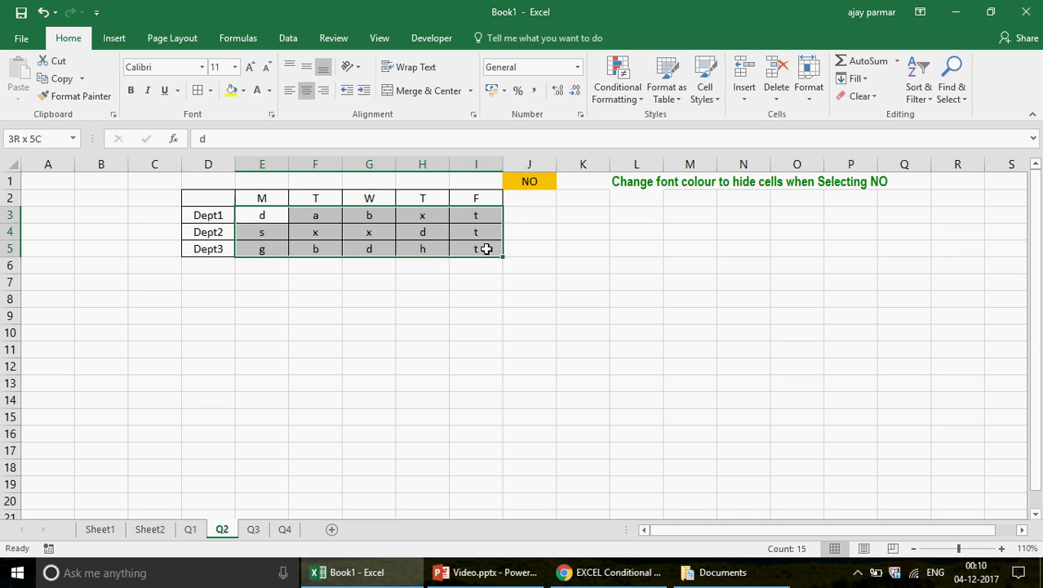
Create a formula rule for E3:I5 reading =$J$1="NO" and open its Format settings.
{"action": "left_click", "coordinate": [618, 99]}
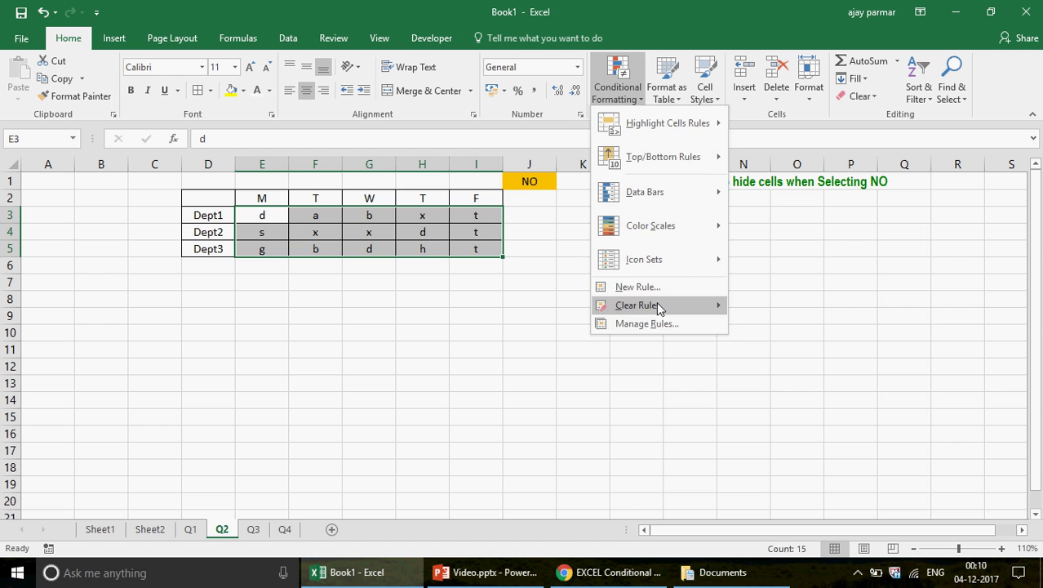
{"action": "key", "text": "Escape"}
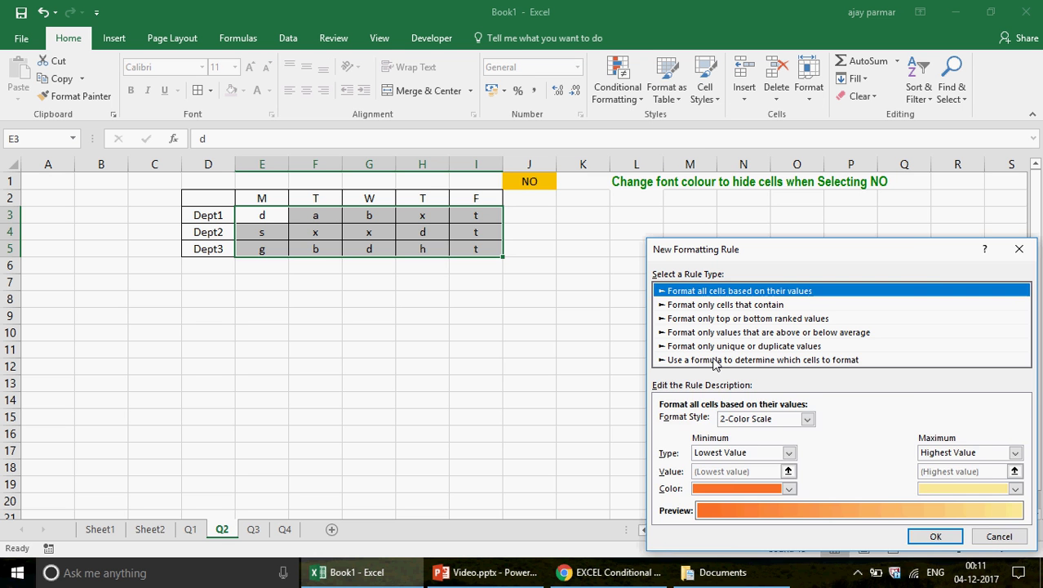
{"action": "left_click", "coordinate": [713, 360]}
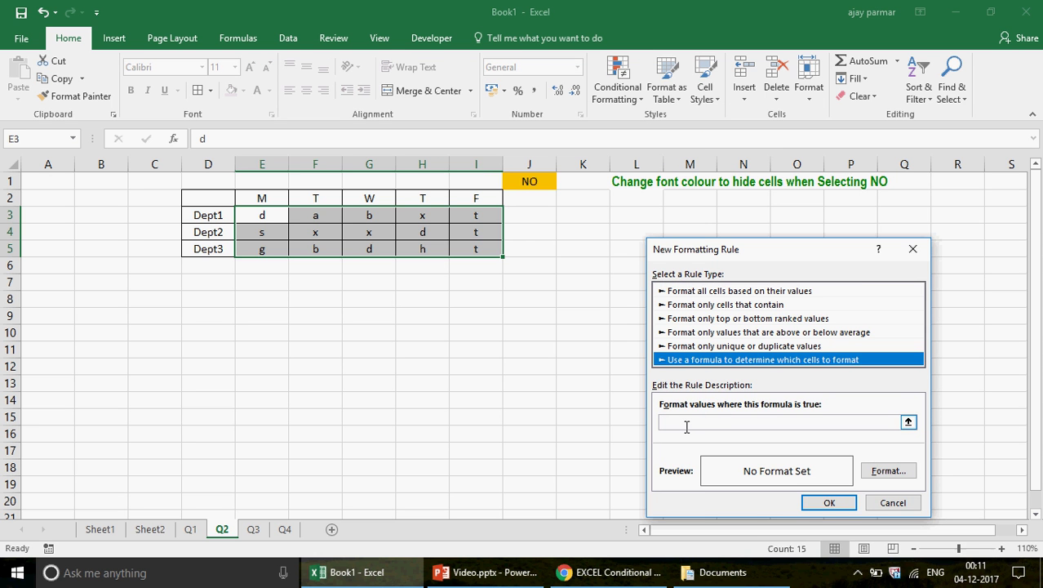
{"action": "left_click", "coordinate": [687, 426]}
{"action": "left_click", "coordinate": [522, 180]}
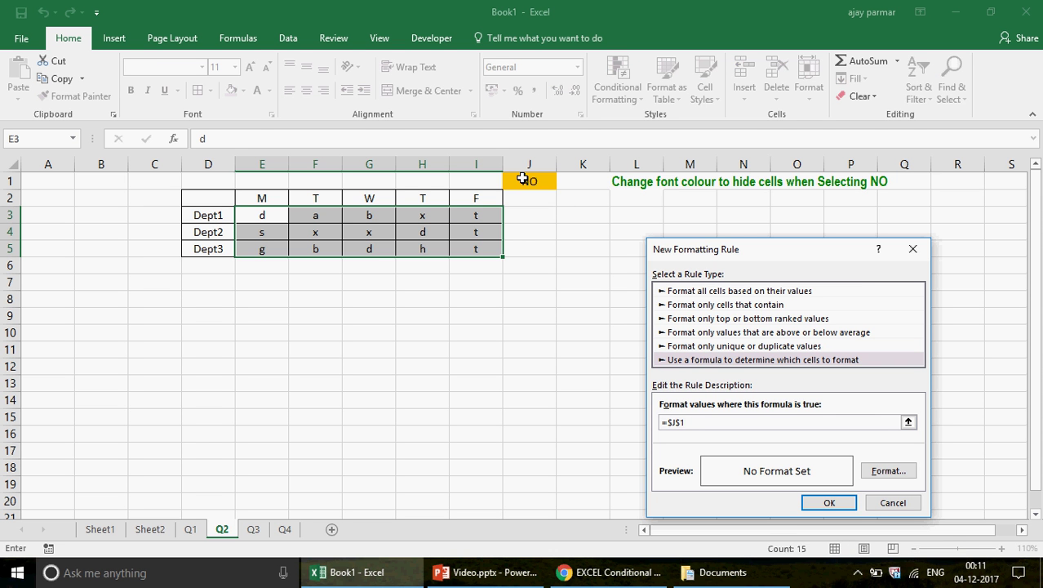
{"action": "type", "text": "=\"NO\""}
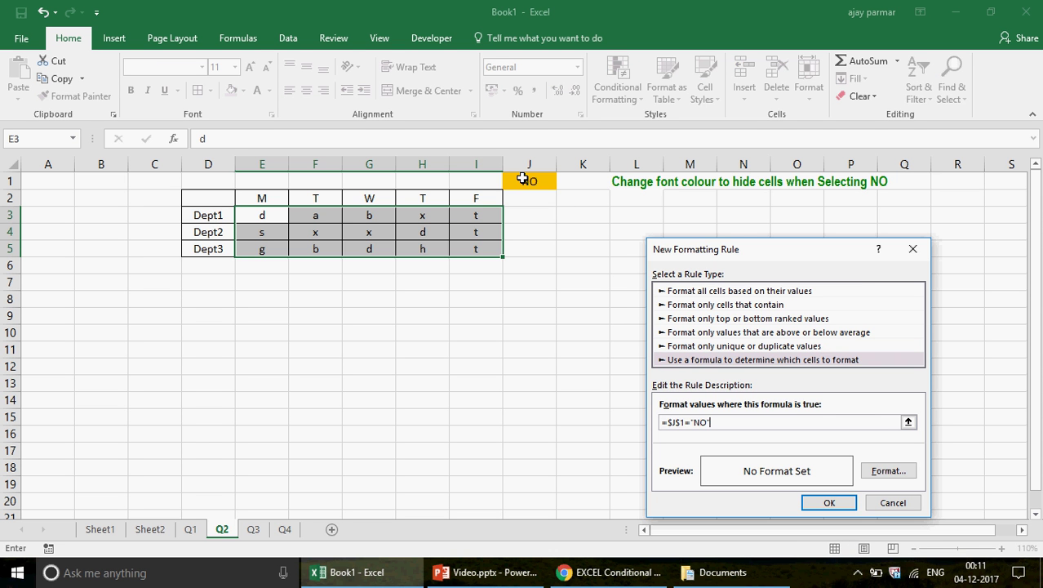
{"action": "left_click", "coordinate": [890, 472]}
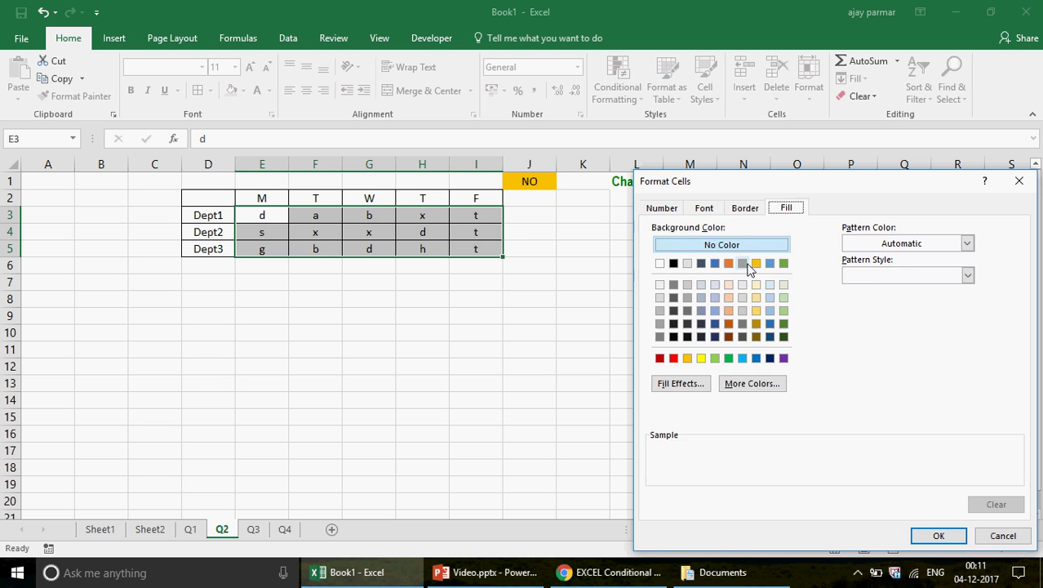
Set the NO rule's font colour to white.
{"action": "left_click", "coordinate": [703, 209]}
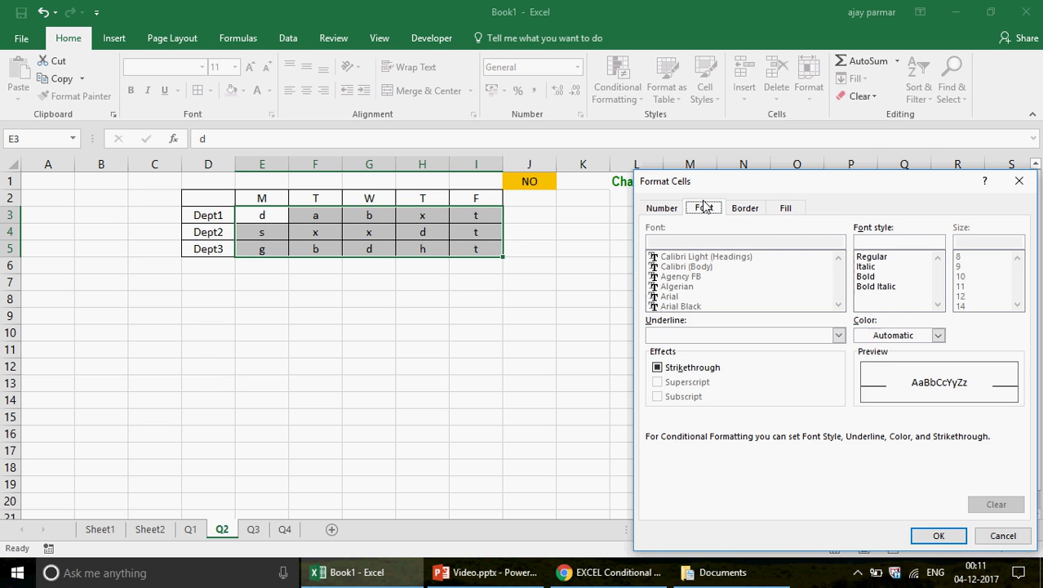
{"action": "left_click", "coordinate": [938, 335]}
{"action": "left_click", "coordinate": [861, 386]}
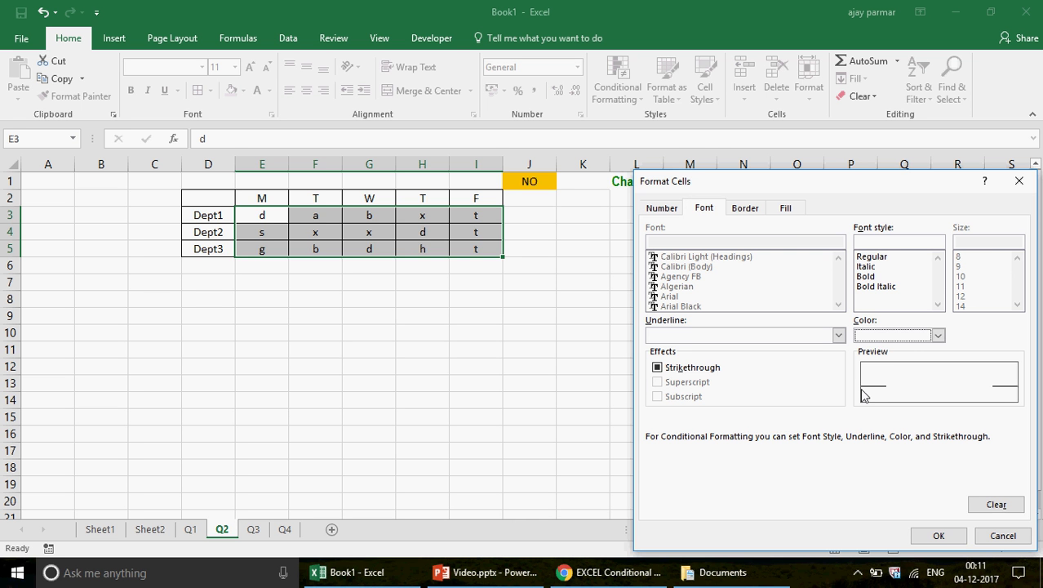
{"action": "left_click", "coordinate": [939, 335]}
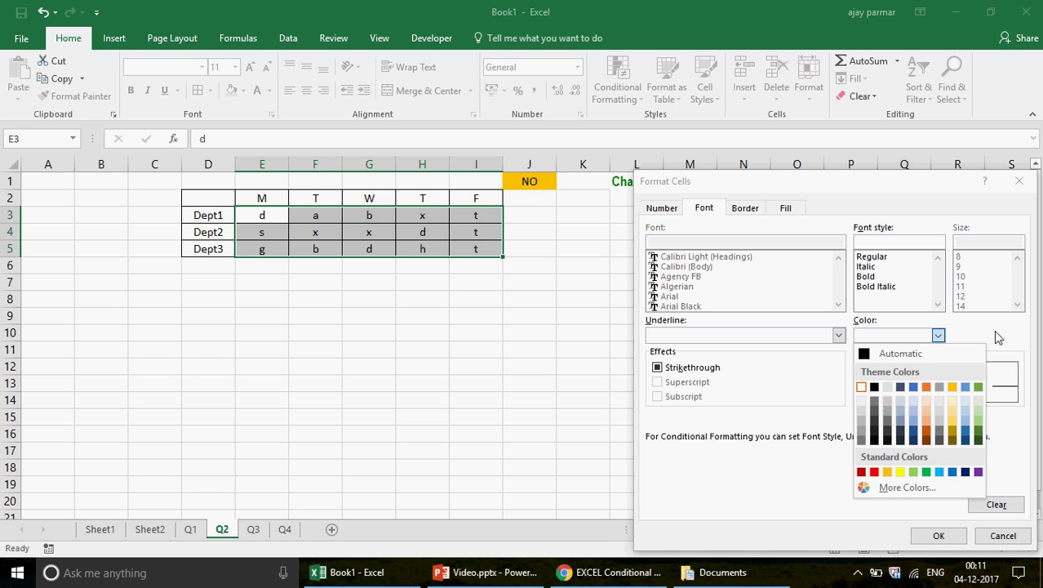
{"action": "left_click", "coordinate": [908, 353]}
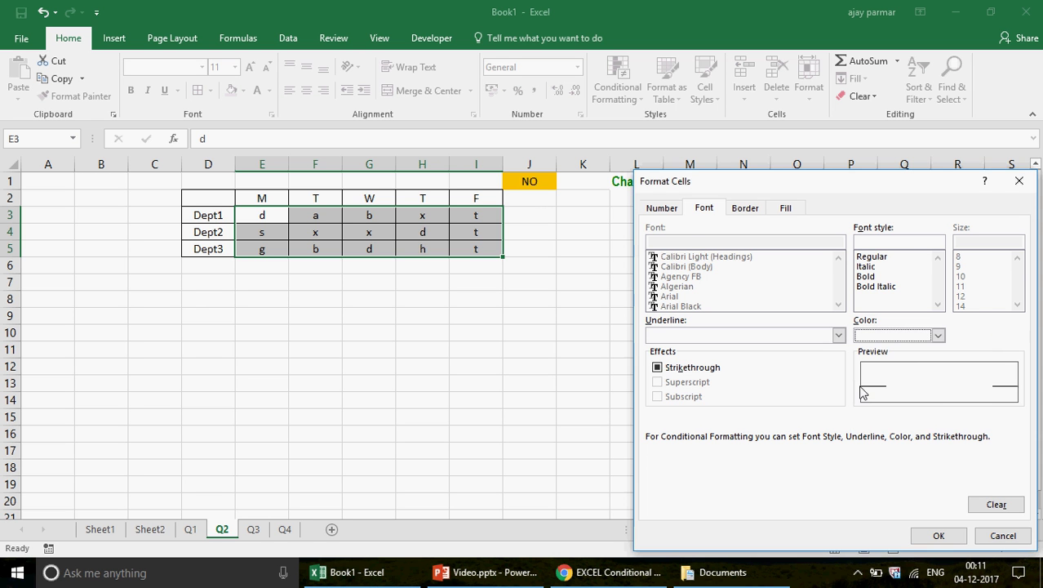
Confirm the white font and apply the NO rule to E3:I5.
{"action": "left_click", "coordinate": [938, 536]}
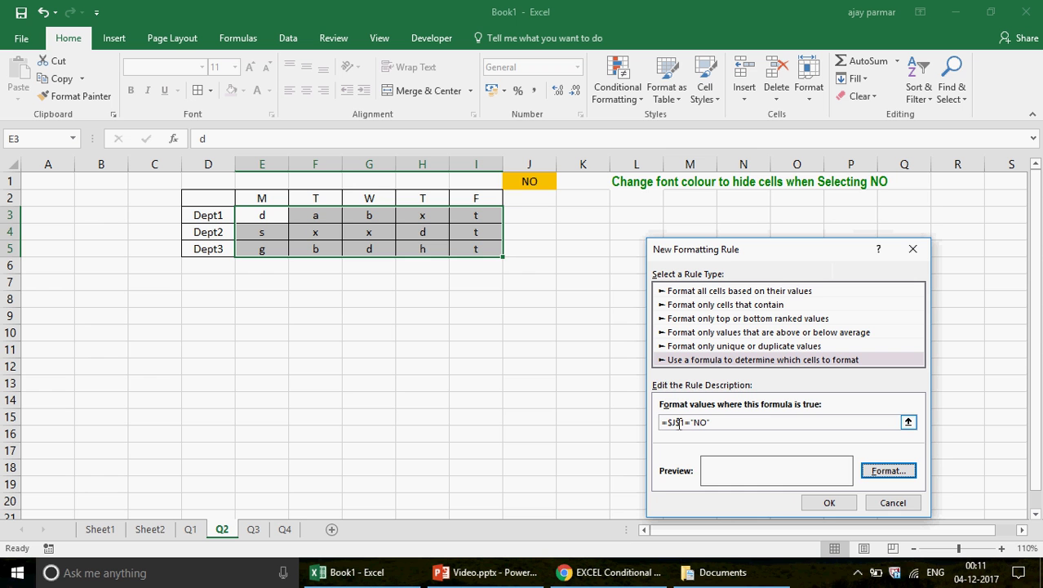
{"action": "left_click", "coordinate": [829, 503]}
{"action": "left_click", "coordinate": [614, 384]}
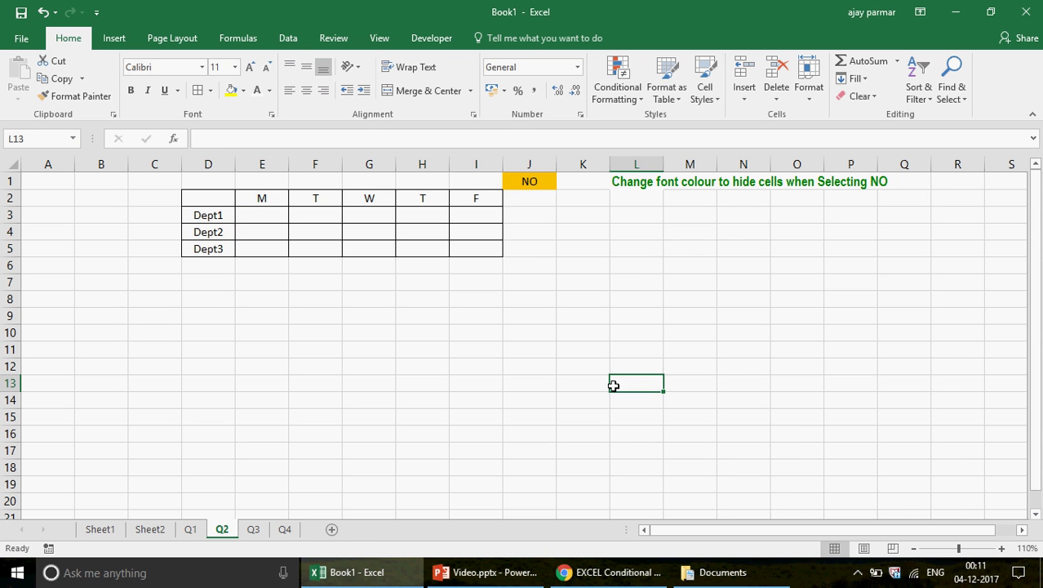
Test the rule by setting J1 to YES, then NO, then back to YES.
{"action": "left_click", "coordinate": [529, 182]}
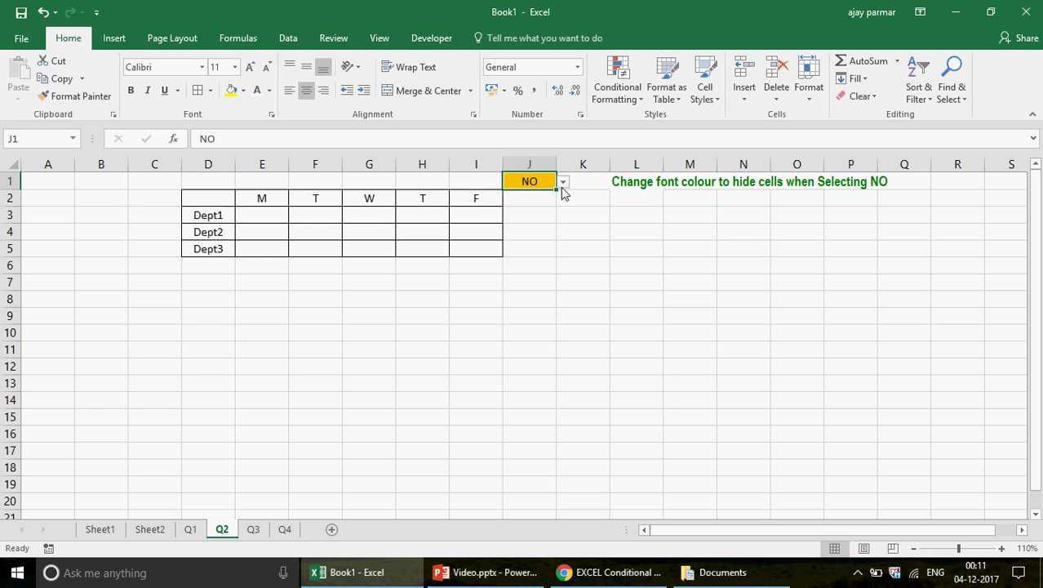
{"action": "type", "text": "YES"}
{"action": "key", "text": "Return"}
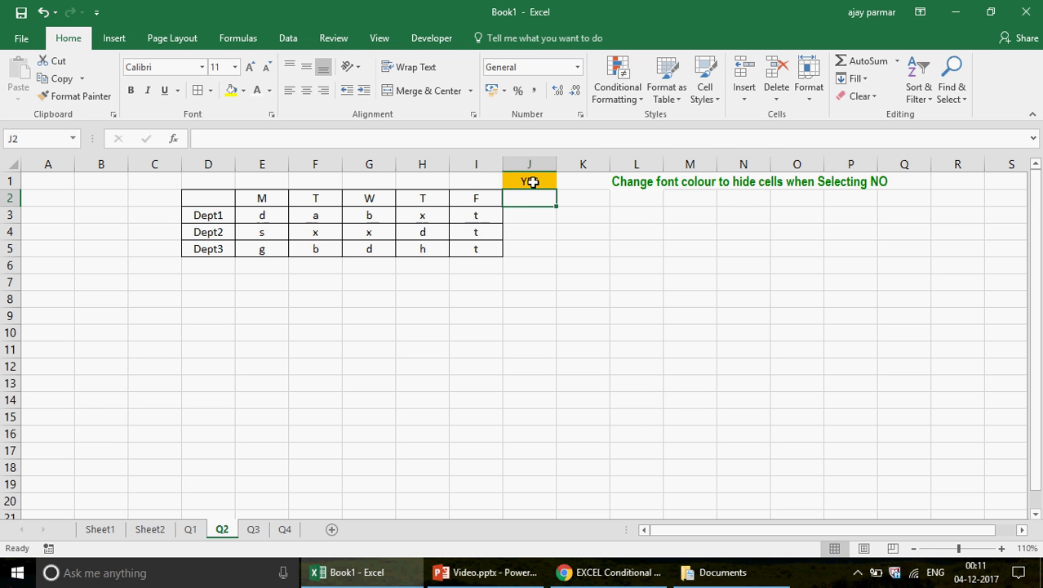
{"action": "left_click", "coordinate": [532, 182]}
{"action": "left_click", "coordinate": [562, 182]}
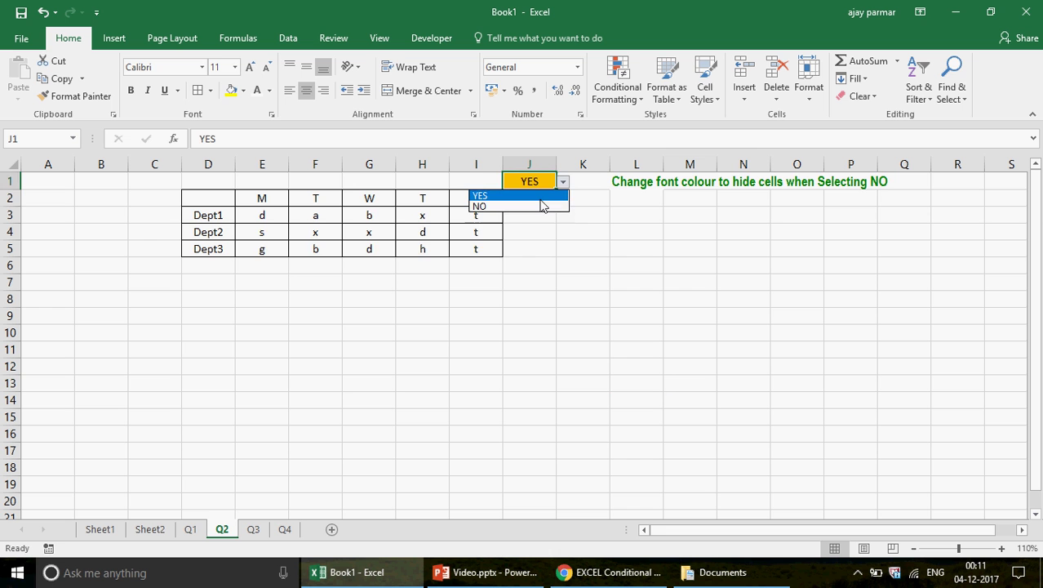
{"action": "left_click", "coordinate": [542, 206]}
{"action": "left_click", "coordinate": [523, 204]}
{"action": "left_click", "coordinate": [541, 182]}
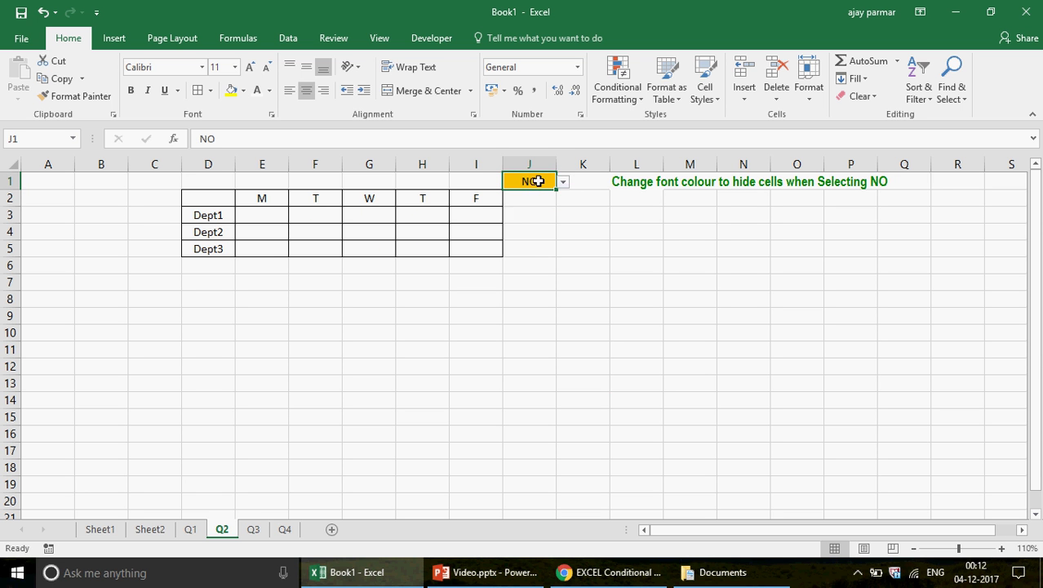
{"action": "left_click", "coordinate": [563, 182]}
{"action": "left_click", "coordinate": [526, 196]}
{"action": "left_click", "coordinate": [526, 197]}
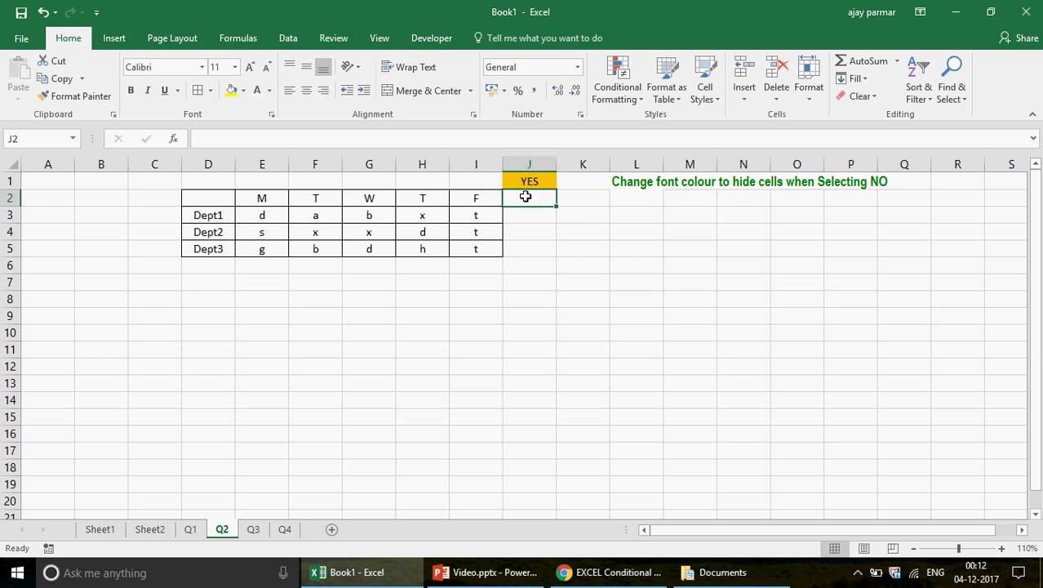
{"action": "left_click", "coordinate": [528, 259]}
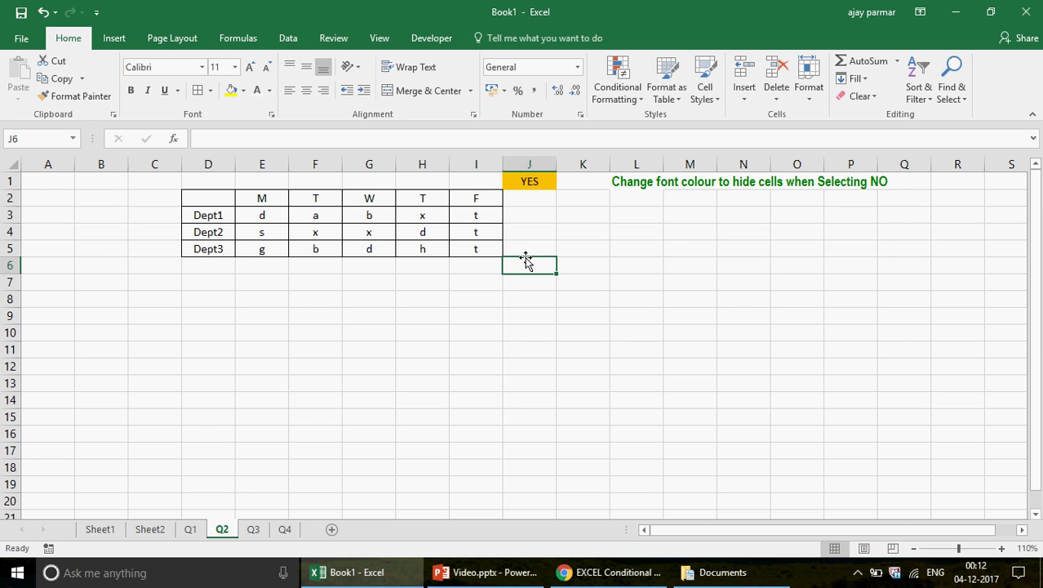
Switch to the Q3 sheet.
{"action": "left_click", "coordinate": [253, 529]}
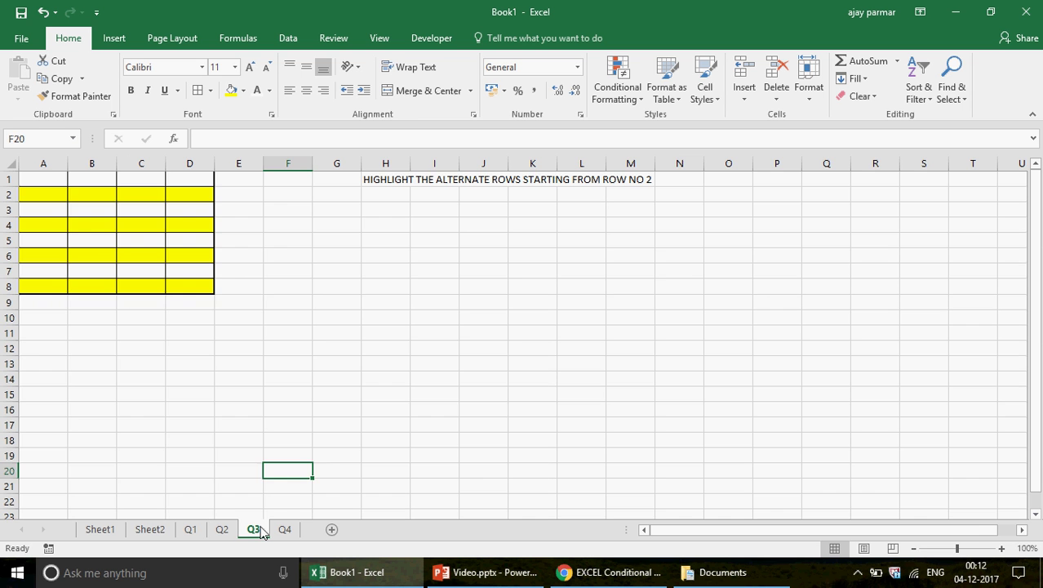
{"action": "left_click", "coordinate": [389, 223]}
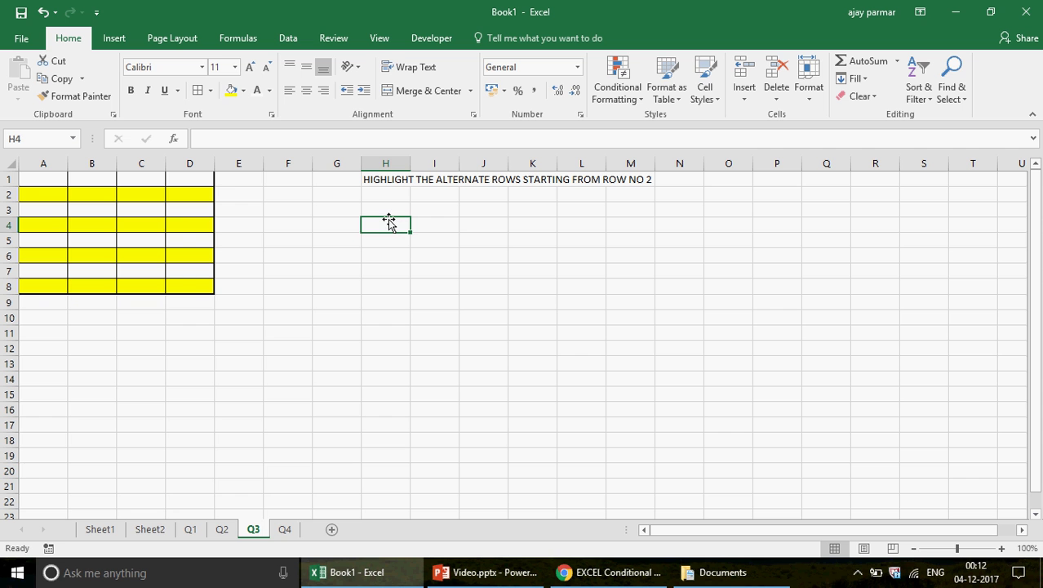
{"action": "left_click", "coordinate": [26, 200]}
{"action": "left_click", "coordinate": [45, 224]}
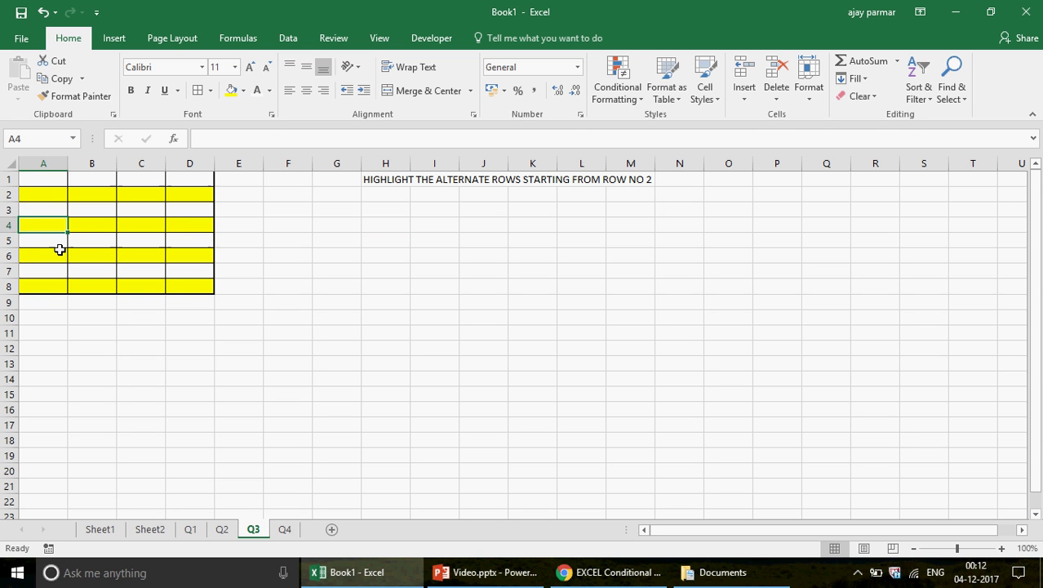
Set the A1:D8 table's fill to No Fill, removing the yellow shading.
{"action": "left_click", "coordinate": [40, 179]}
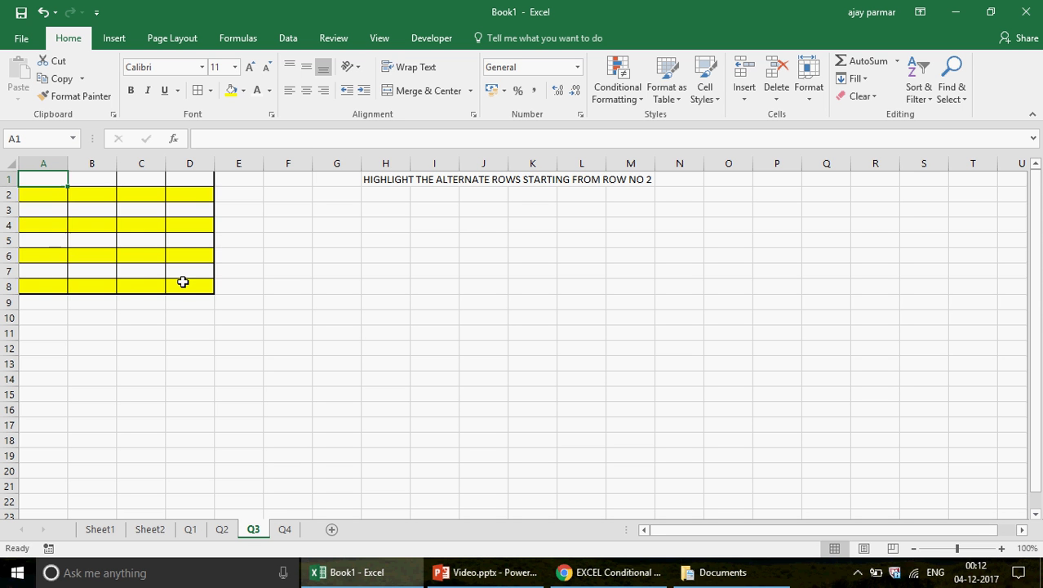
{"action": "left_click", "coordinate": [183, 281], "text": "shift"}
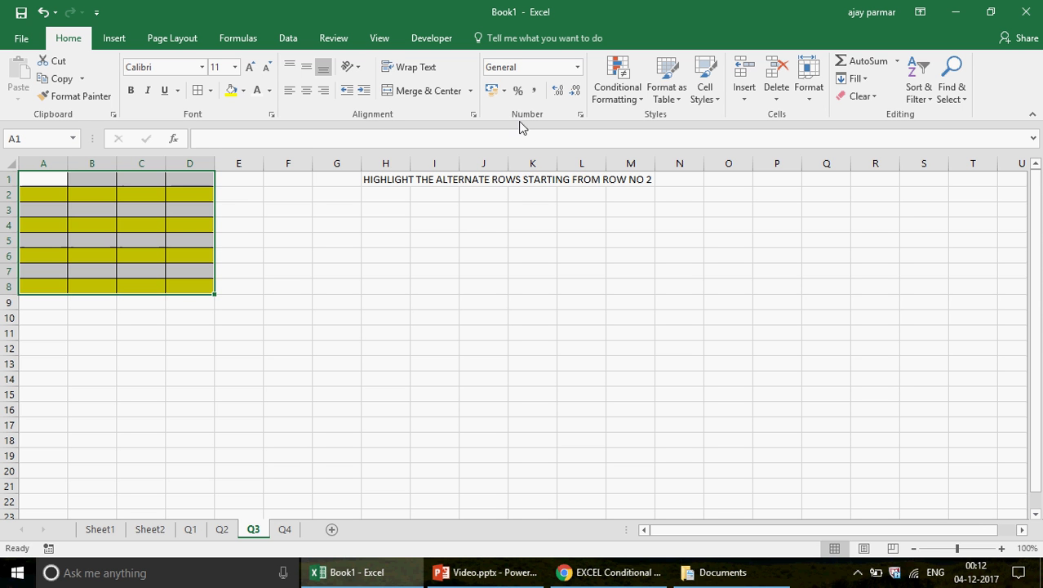
{"action": "left_click", "coordinate": [243, 90]}
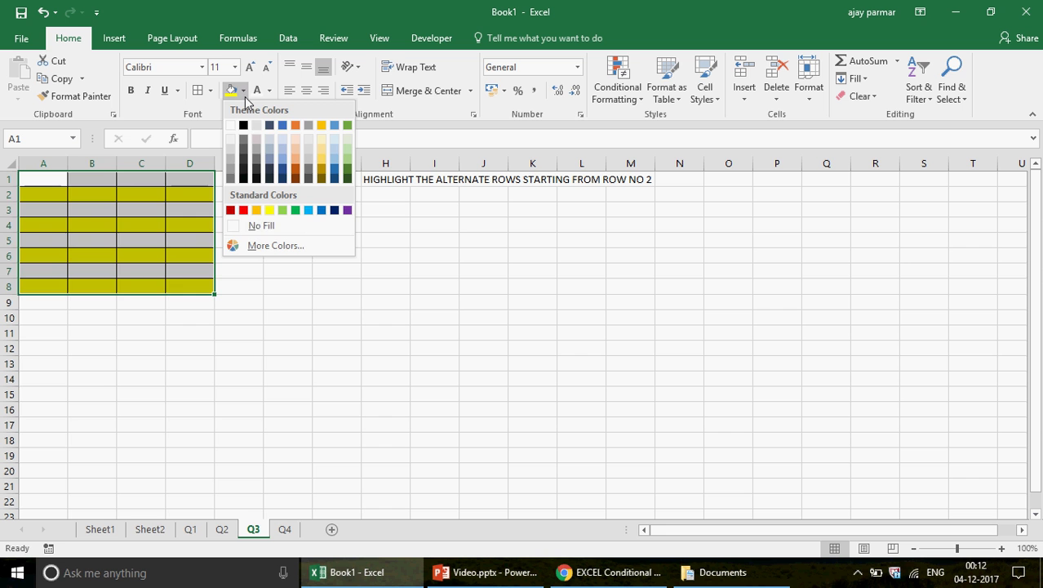
{"action": "left_click", "coordinate": [235, 228]}
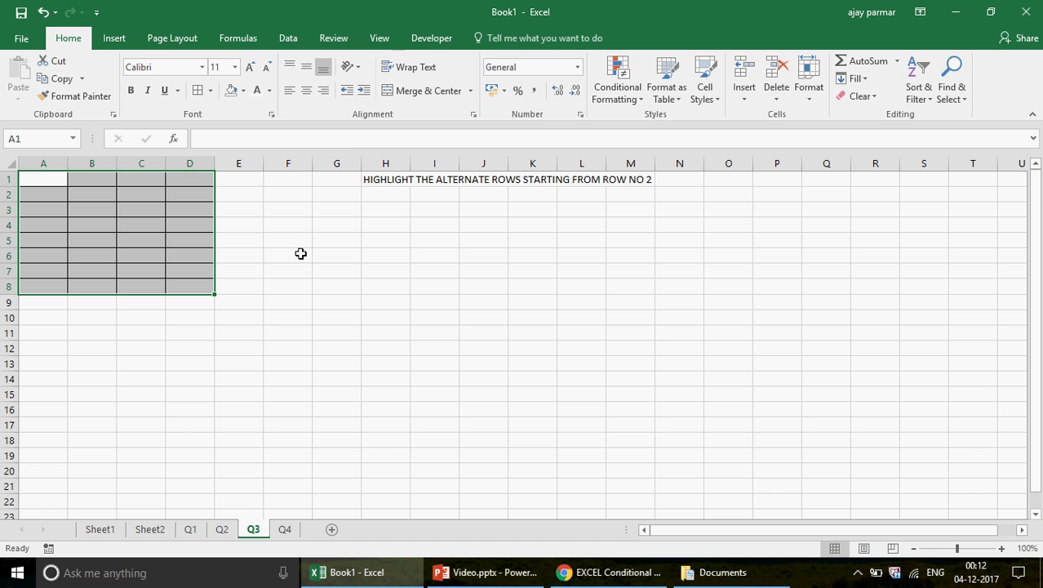
{"action": "left_click", "coordinate": [380, 45]}
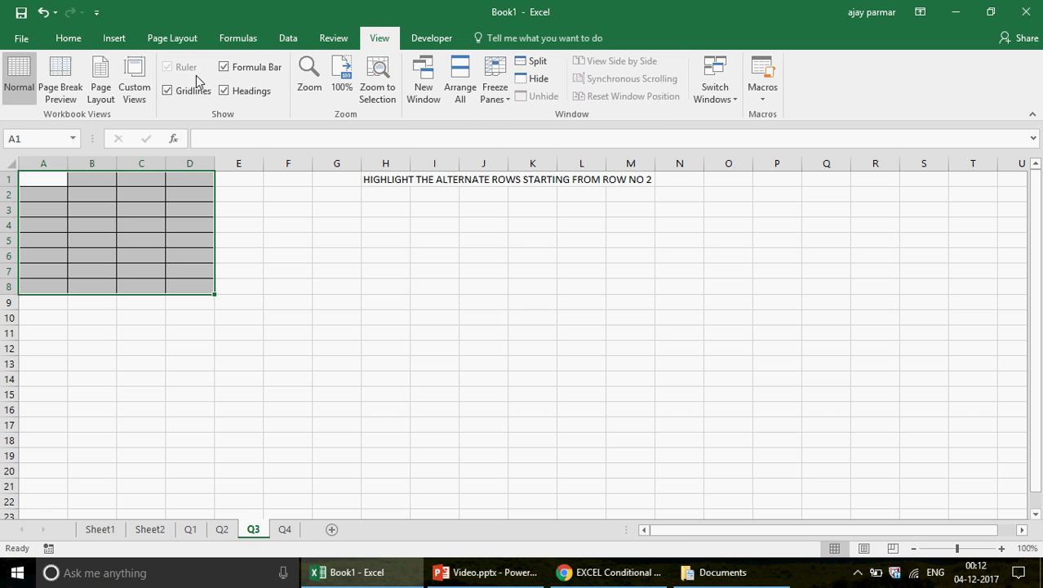
{"action": "left_click", "coordinate": [188, 91]}
{"action": "left_click", "coordinate": [64, 182]}
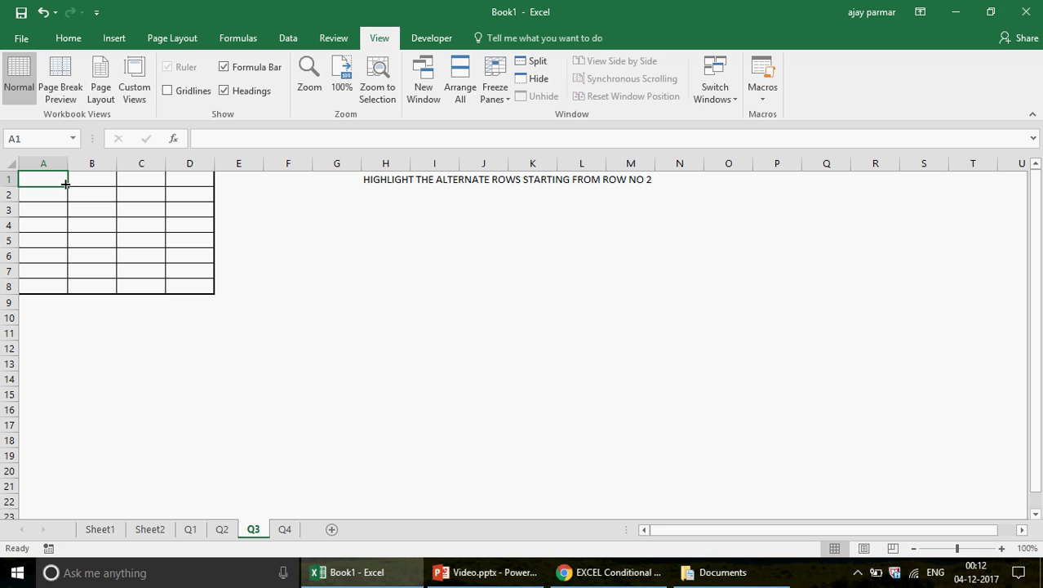
{"action": "key", "text": "Right"}
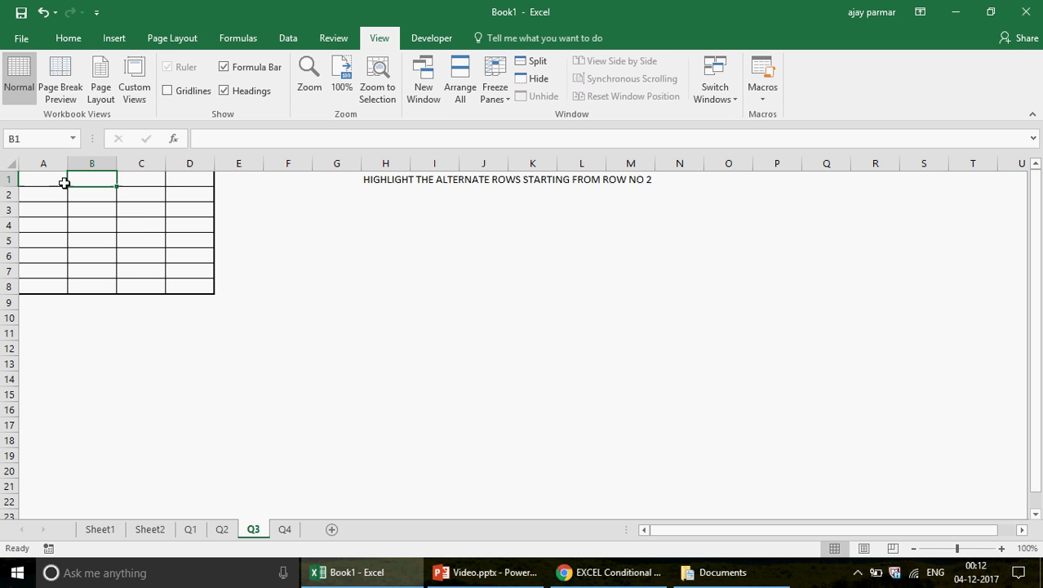
{"action": "left_click", "coordinate": [229, 189]}
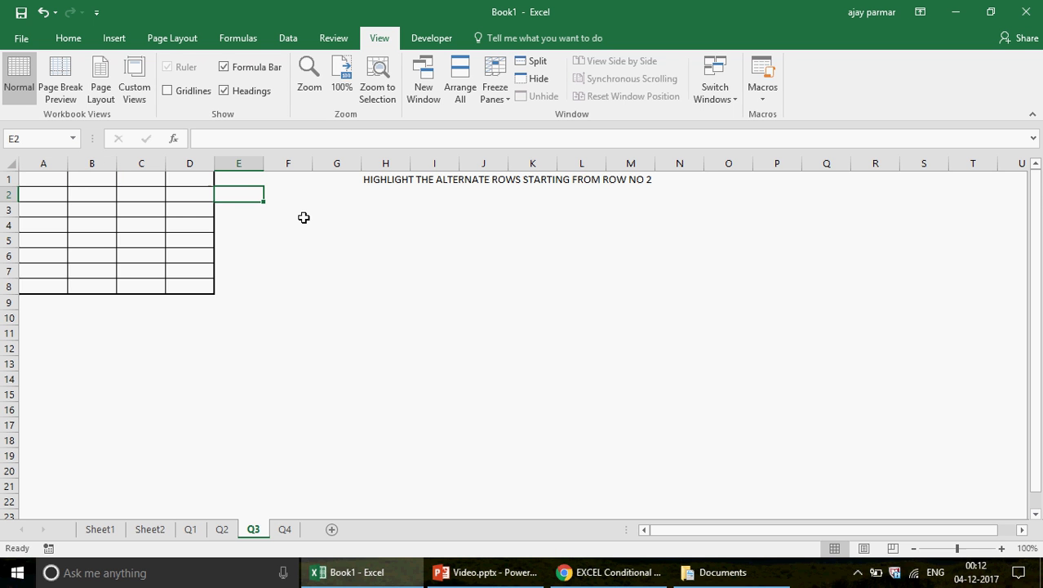
Enter =ROW() in E1 and fill it down to E8, numbering rows 1–8.
{"action": "key", "text": "Up"}
{"action": "type", "text": "R"}
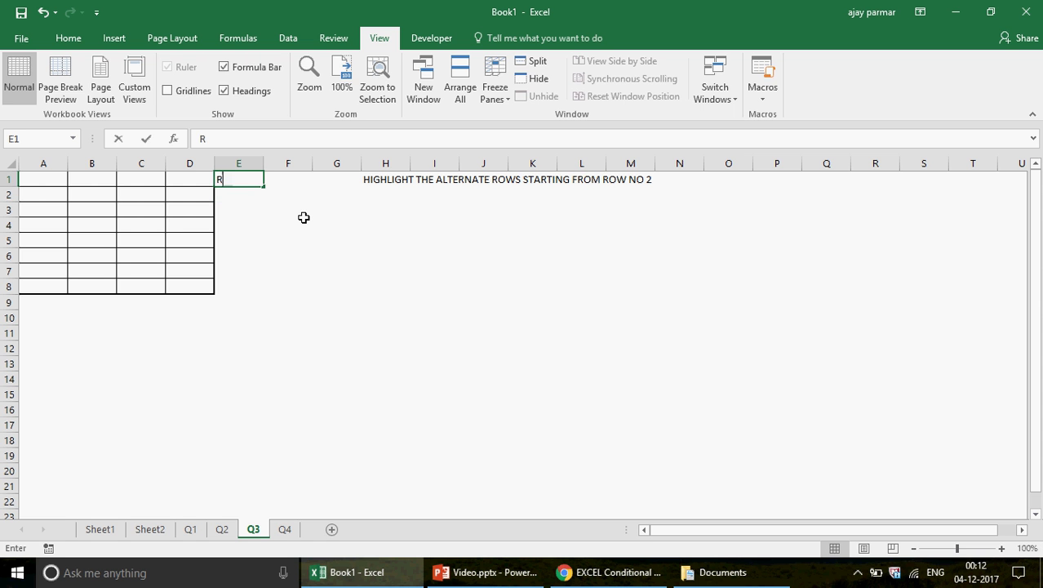
{"action": "key", "text": "BackSpace"}
{"action": "type", "text": "=ROW"}
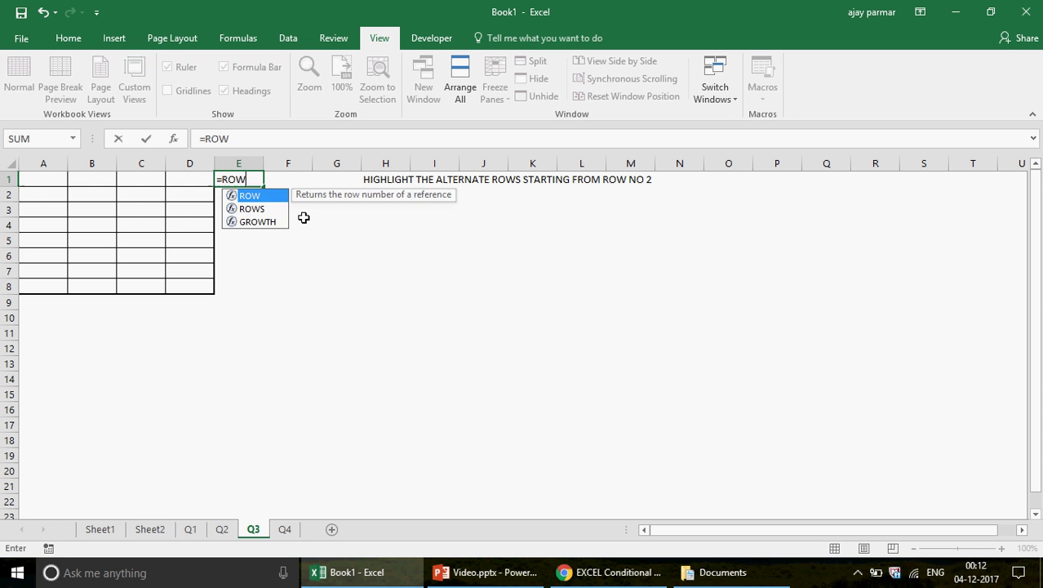
{"action": "type", "text": "()"}
{"action": "key", "text": "Return"}
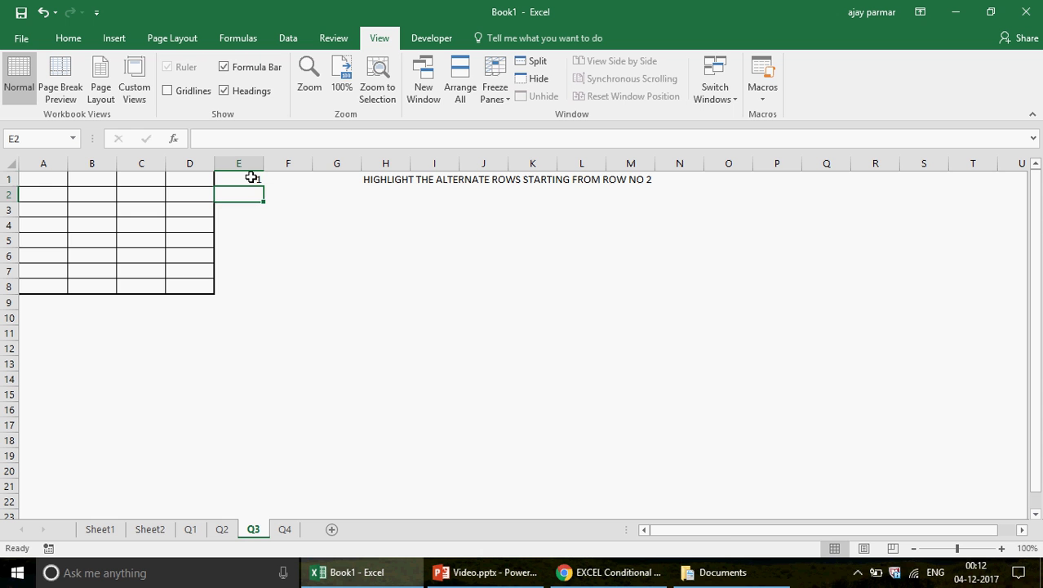
{"action": "left_click", "coordinate": [251, 177]}
{"action": "left_click_drag", "start_coordinate": [263, 186], "coordinate": [270, 294]}
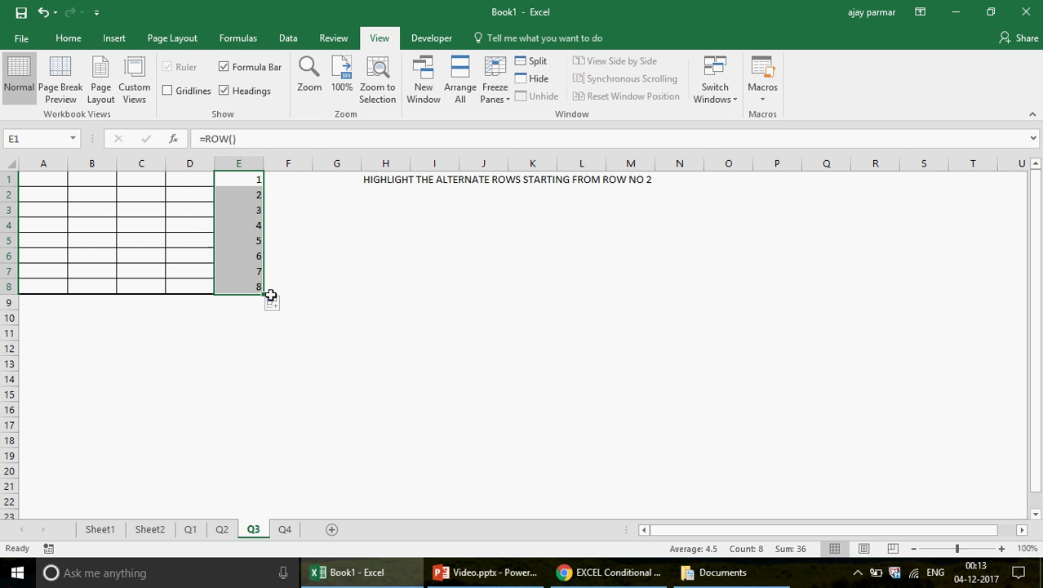
Enter =E1/2 in F1 and fill it down to F8.
{"action": "left_click", "coordinate": [292, 181]}
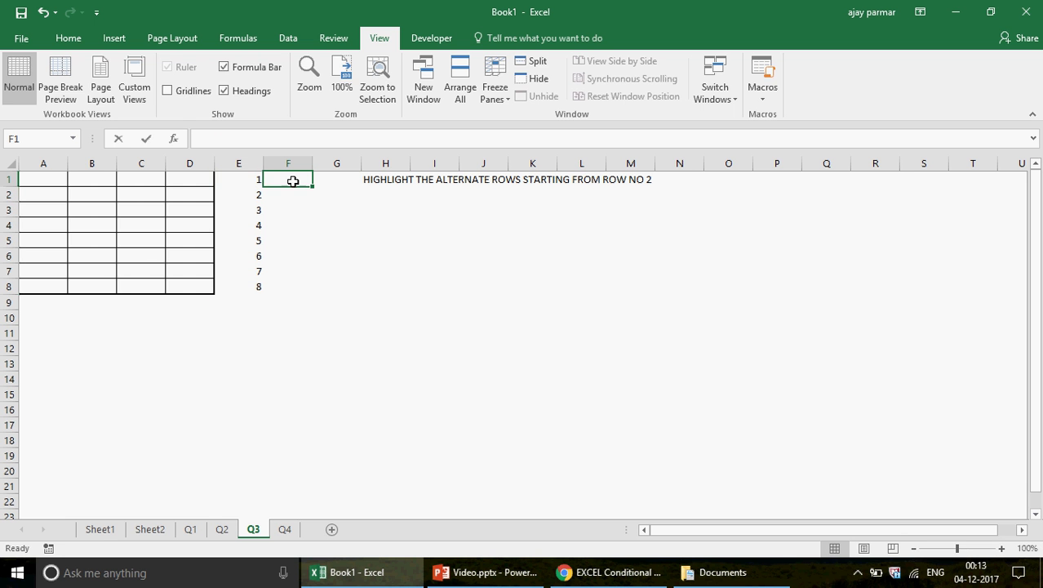
{"action": "type", "text": "="}
{"action": "key", "text": "Left"}
{"action": "type", "text": "/2"}
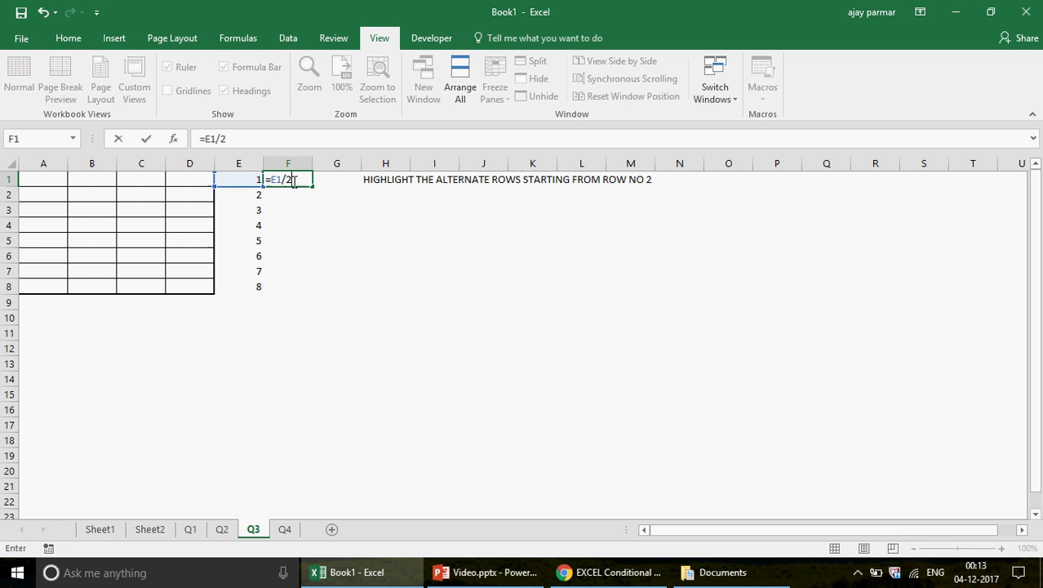
{"action": "key", "text": "Return"}
{"action": "left_click", "coordinate": [300, 178]}
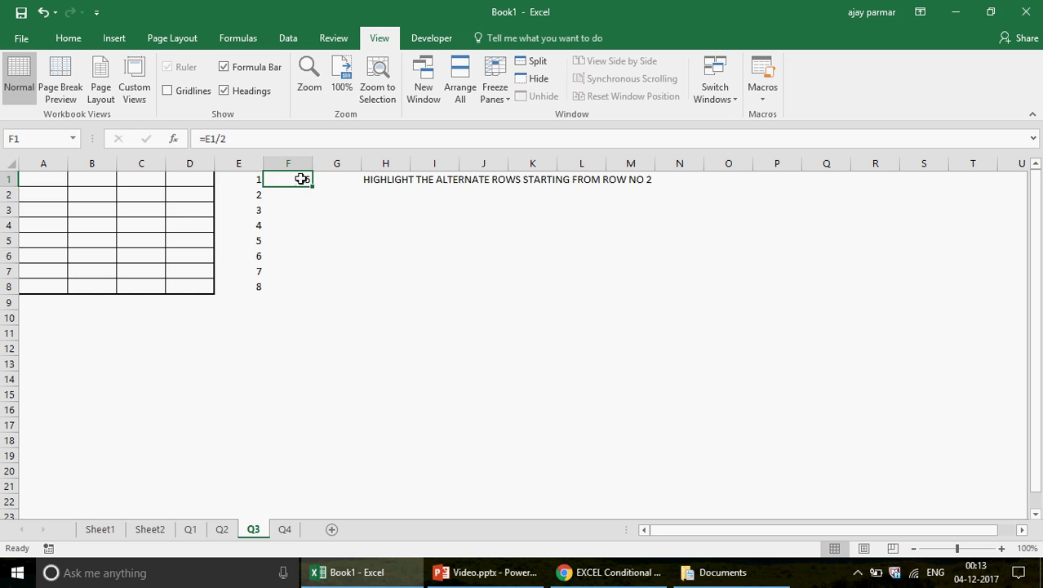
{"action": "mouse_move", "coordinate": [301, 178]}
{"action": "left_mouse_down"}
{"action": "mouse_move", "coordinate": [312, 186]}
{"action": "mouse_move", "coordinate": [303, 180]}
{"action": "mouse_move", "coordinate": [325, 289]}
{"action": "left_mouse_up"}
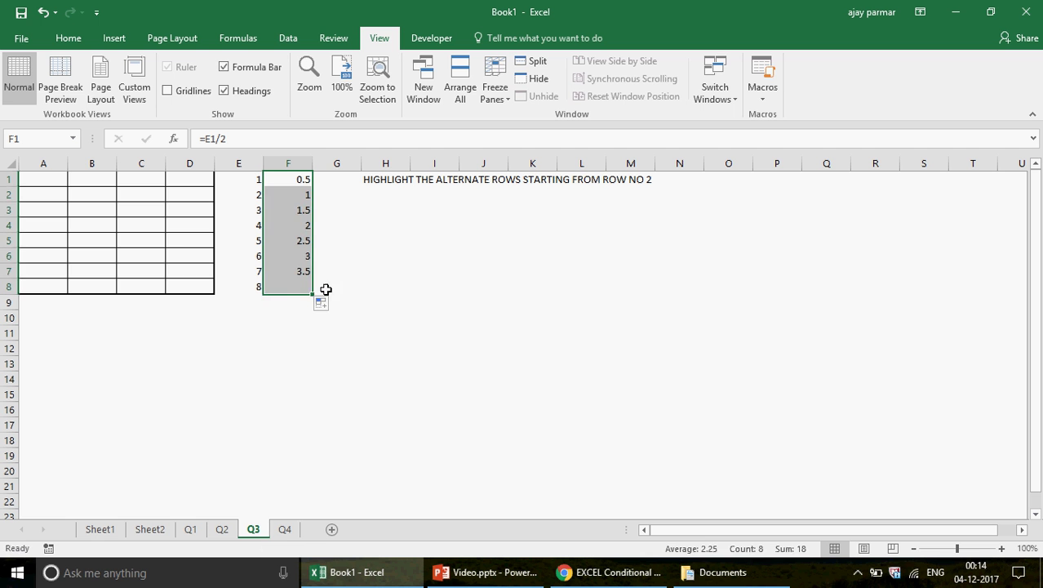
{"action": "left_click", "coordinate": [306, 196]}
{"action": "key", "text": "Up"}
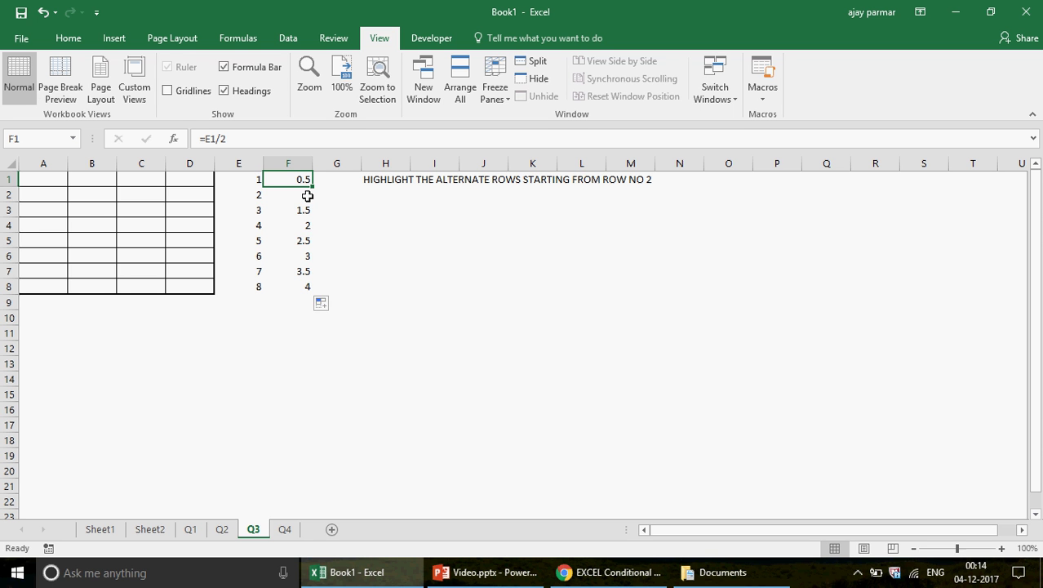
Change F1 to =MOD(E1,2) and fill it down to F8.
{"action": "key", "text": "F2"}
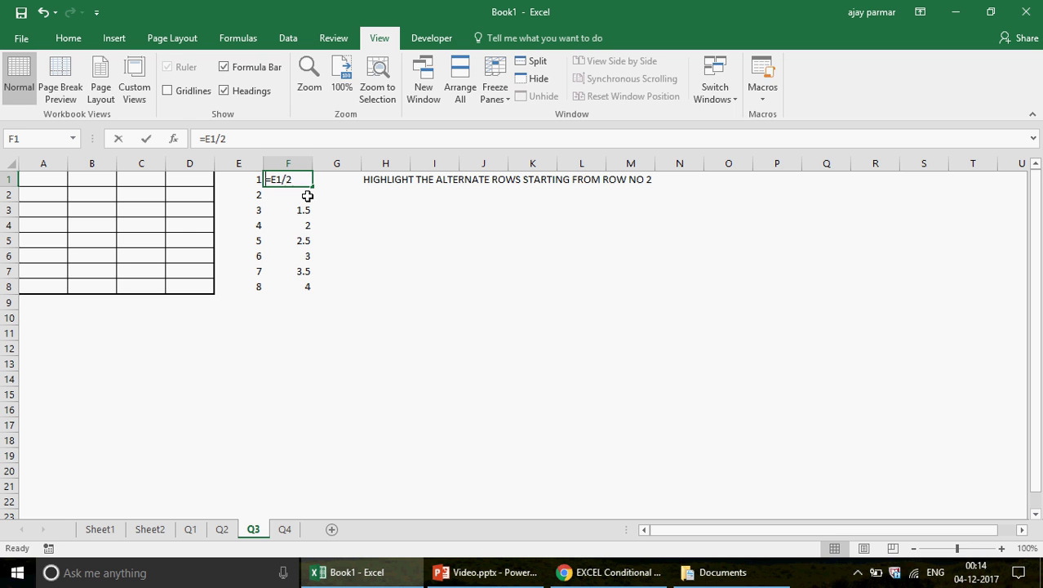
{"action": "key", "text": "BackSpace"}
{"action": "key", "text": "BackSpace"}
{"action": "key", "text": "BackSpace"}
{"action": "key", "text": "BackSpace"}
{"action": "type", "text": "MO"}
{"action": "double_click", "coordinate": [309, 198]}
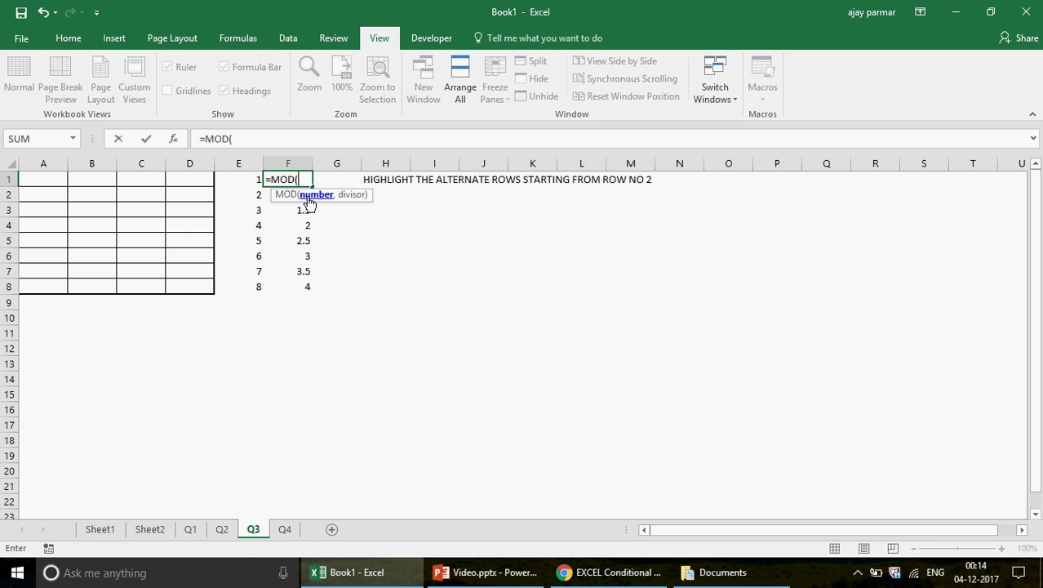
{"action": "key", "text": "Left"}
{"action": "type", "text": ","}
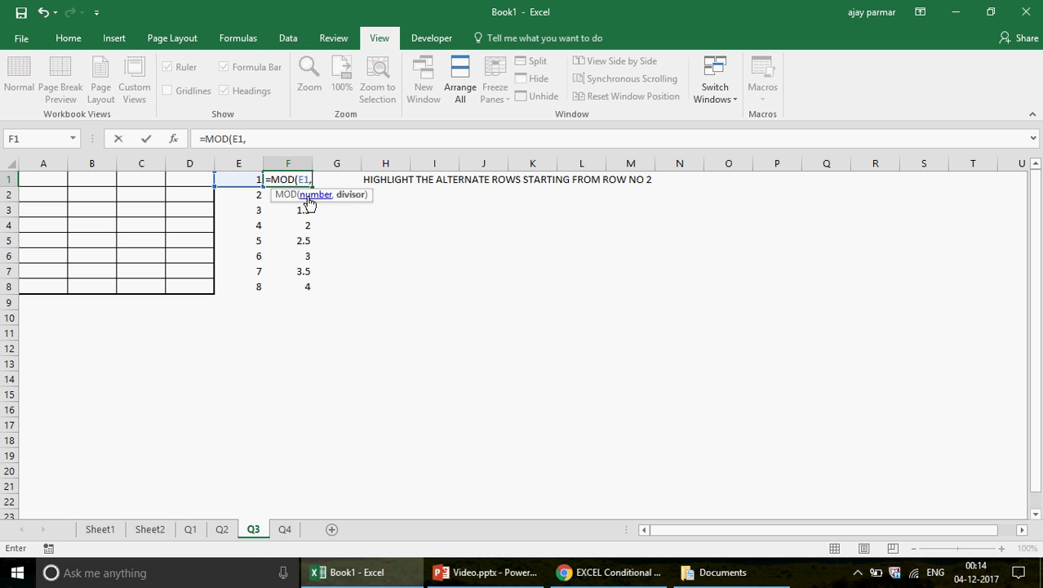
{"action": "type", "text": "2)"}
{"action": "key", "text": "ctrl+Return"}
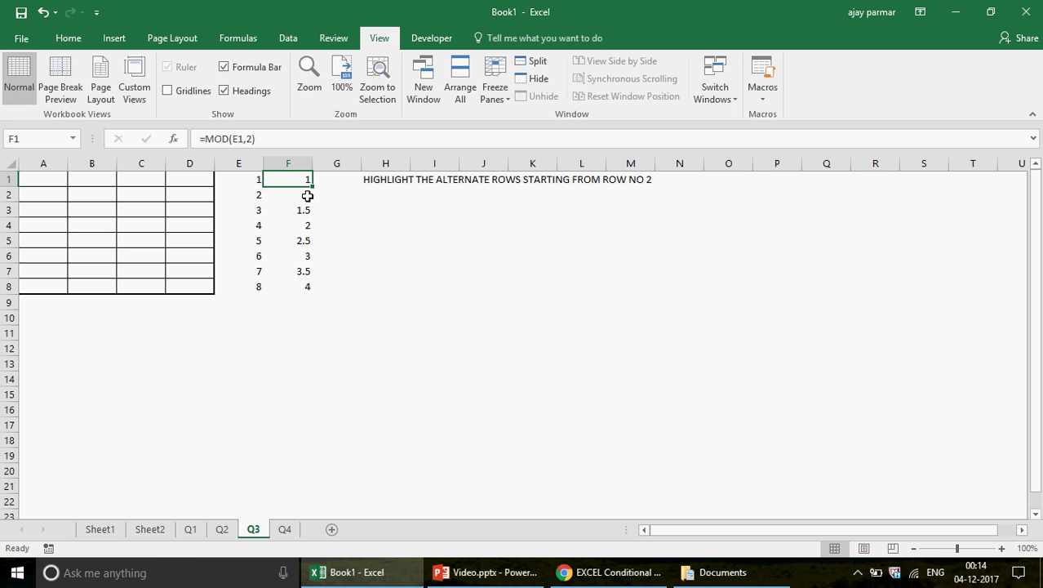
{"action": "left_click_drag", "start_coordinate": [313, 187], "coordinate": [313, 291]}
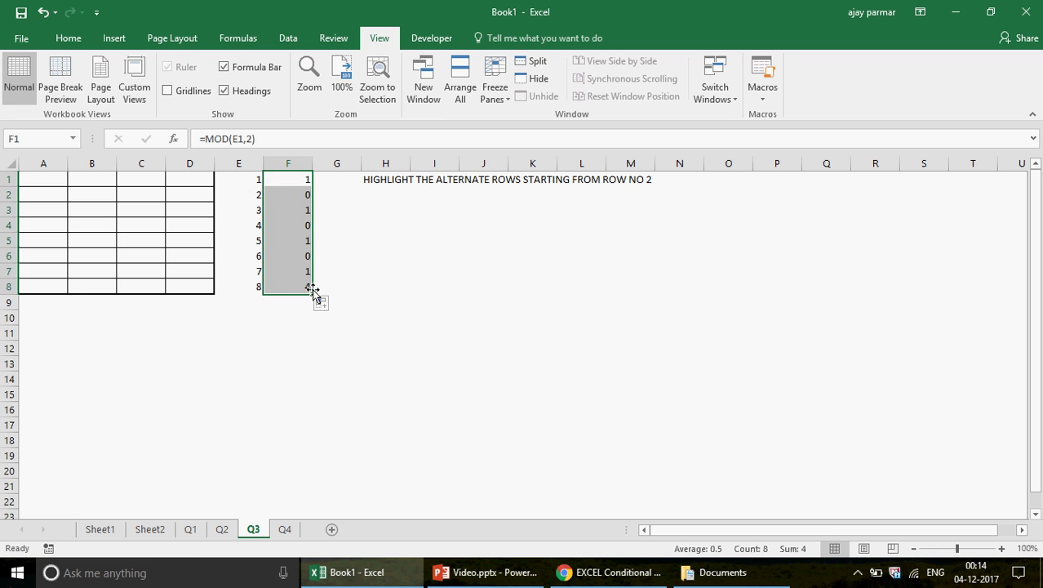
Check the copied MOD formula in F2 against F1.
{"action": "left_click", "coordinate": [286, 195]}
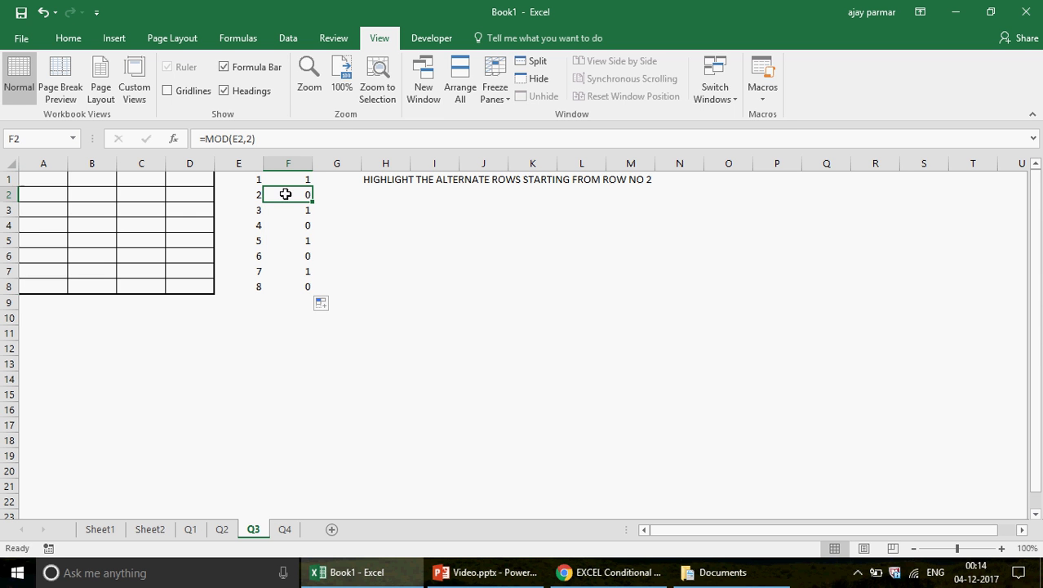
{"action": "key", "text": "Up"}
{"action": "left_click", "coordinate": [285, 194]}
{"action": "left_click", "coordinate": [300, 179]}
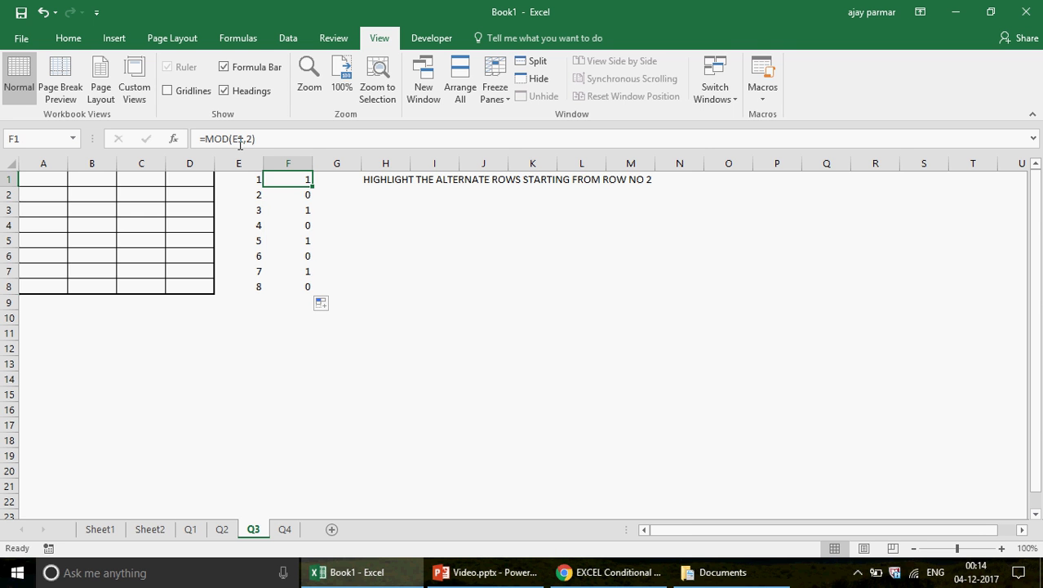
Change F1 to =MOD(ROW(),2) and fill it down to F8.
{"action": "left_click", "coordinate": [242, 139]}
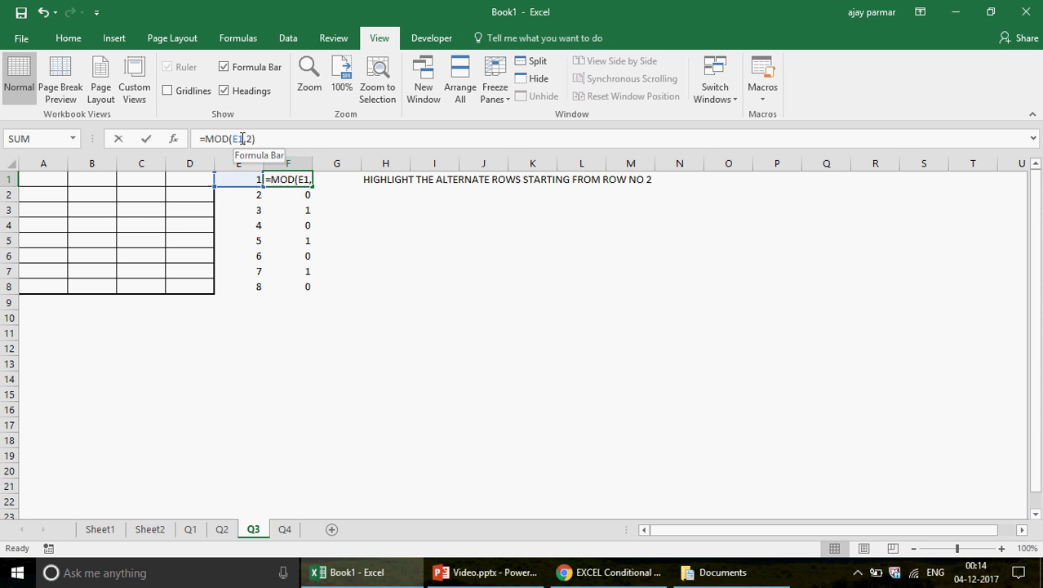
{"action": "double_click", "coordinate": [242, 139]}
{"action": "key", "text": "Delete"}
{"action": "type", "text": "ROW("}
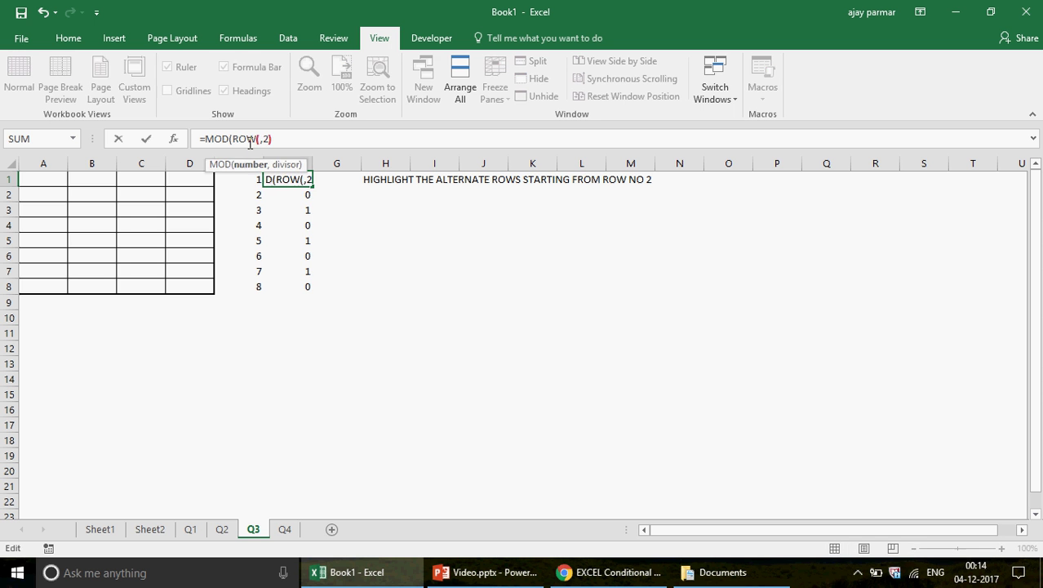
{"action": "type", "text": ")"}
{"action": "key", "text": "Return"}
{"action": "left_click", "coordinate": [302, 180]}
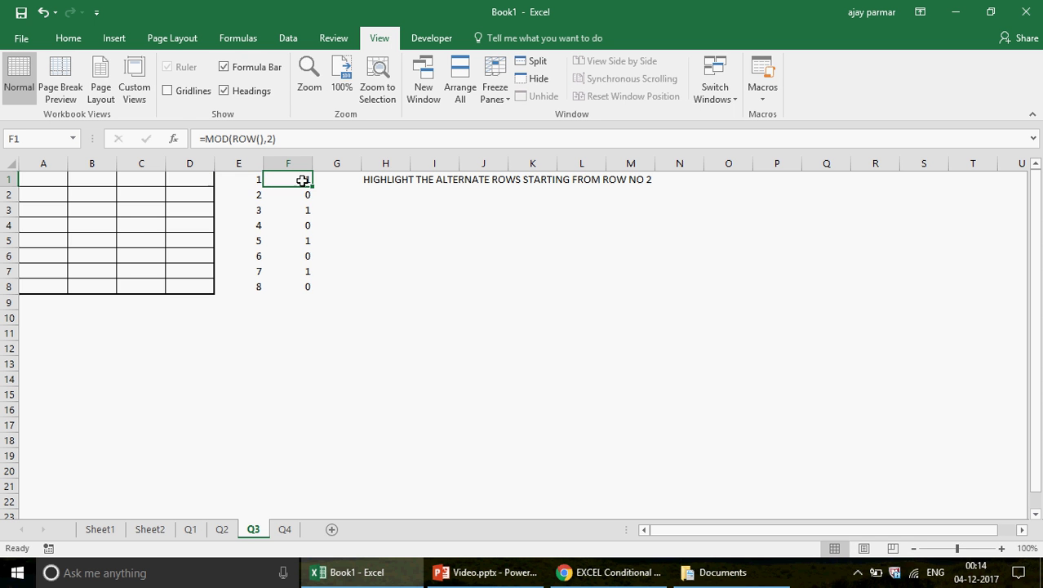
{"action": "left_click_drag", "start_coordinate": [312, 187], "coordinate": [315, 289]}
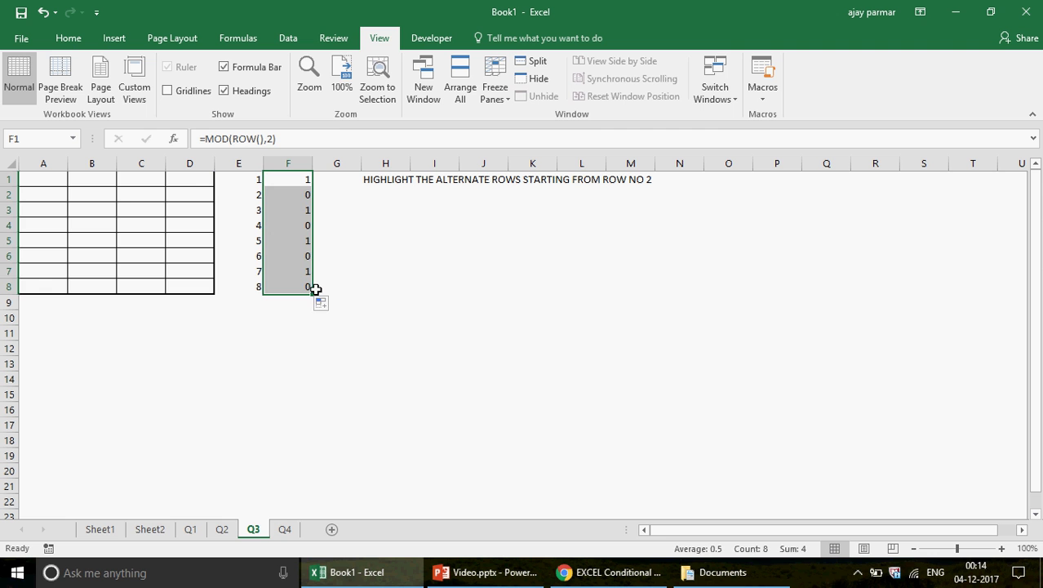
{"action": "key", "text": "alt"}
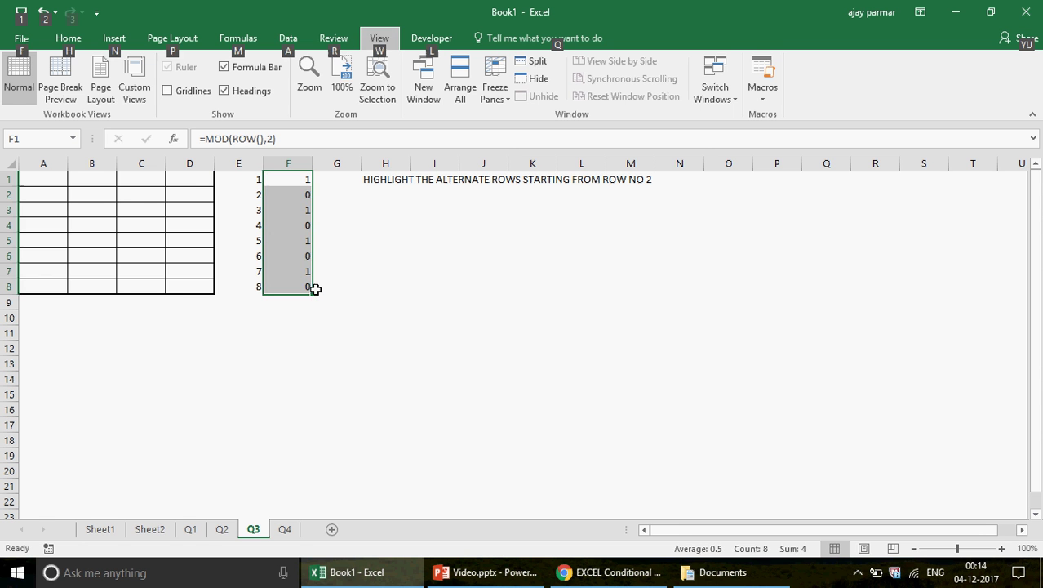
{"action": "left_click", "coordinate": [134, 198]}
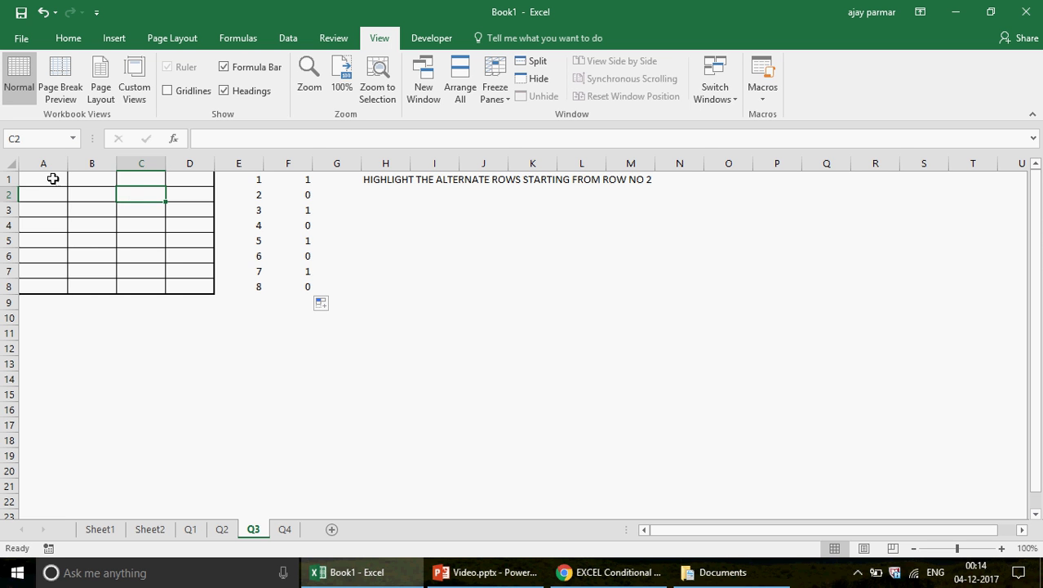
{"action": "left_click", "coordinate": [52, 178]}
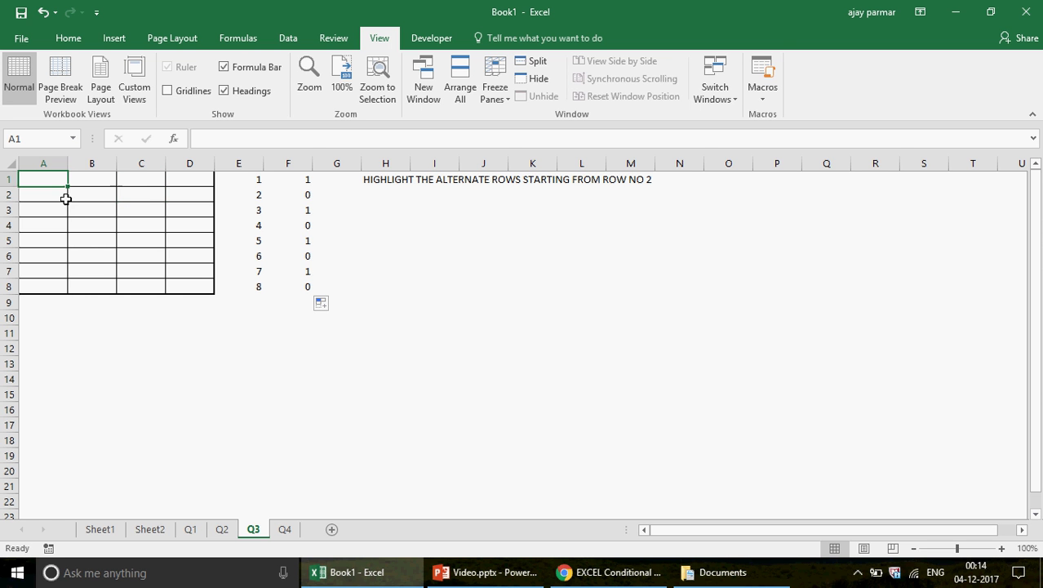
Create a formula-based New Rule for A1:D8 with condition =MOD(ROW(),2)=0.
{"action": "left_click", "coordinate": [200, 287], "text": "shift"}
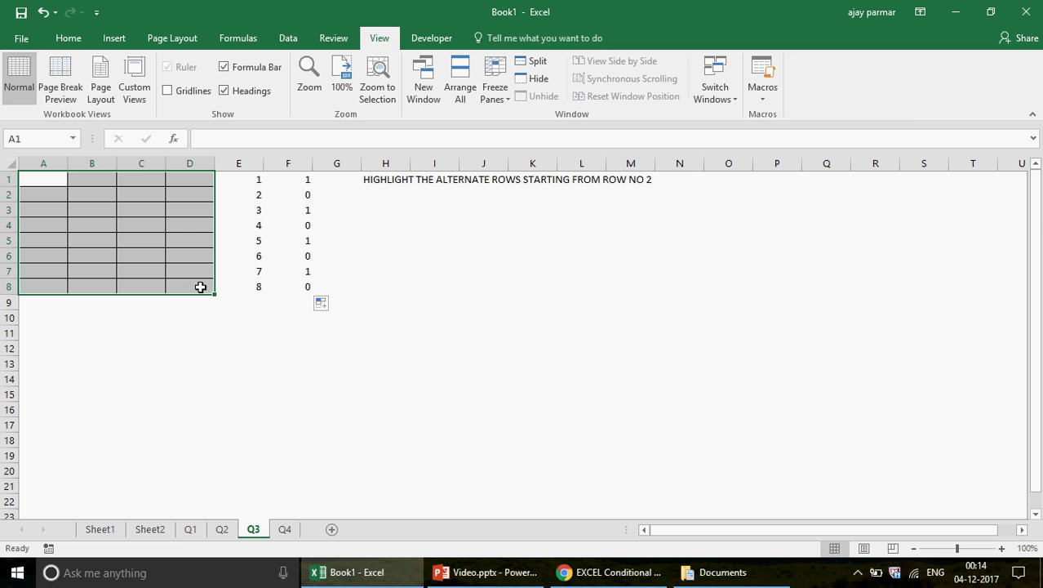
{"action": "left_click", "coordinate": [67, 37]}
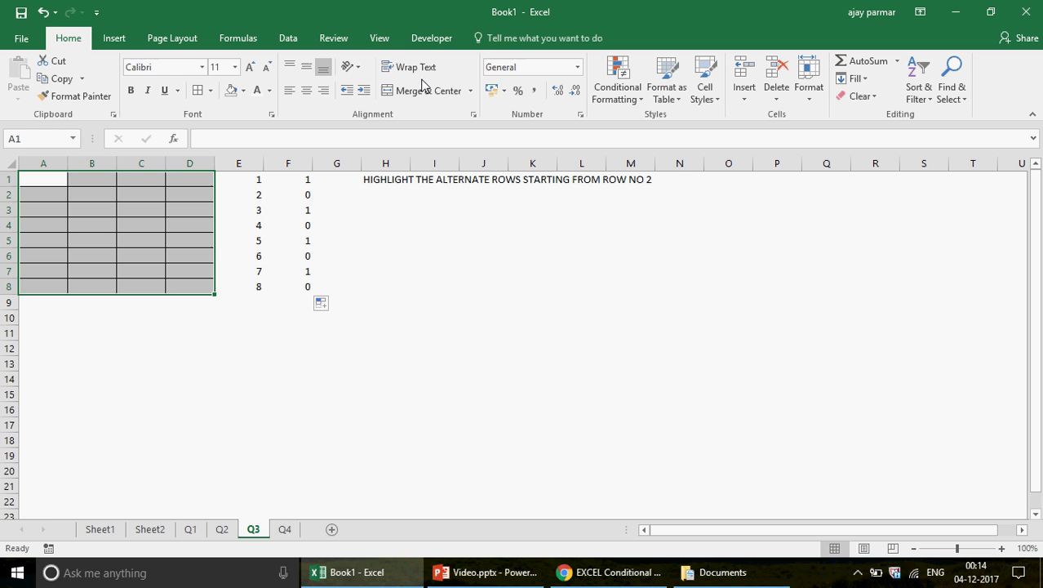
{"action": "left_click", "coordinate": [637, 107]}
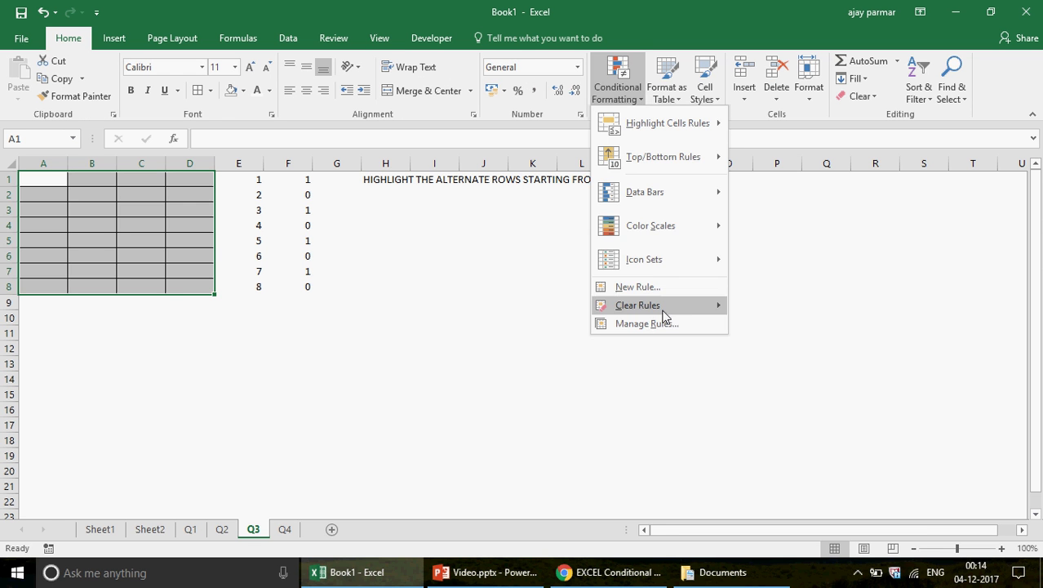
{"action": "left_click", "coordinate": [630, 289]}
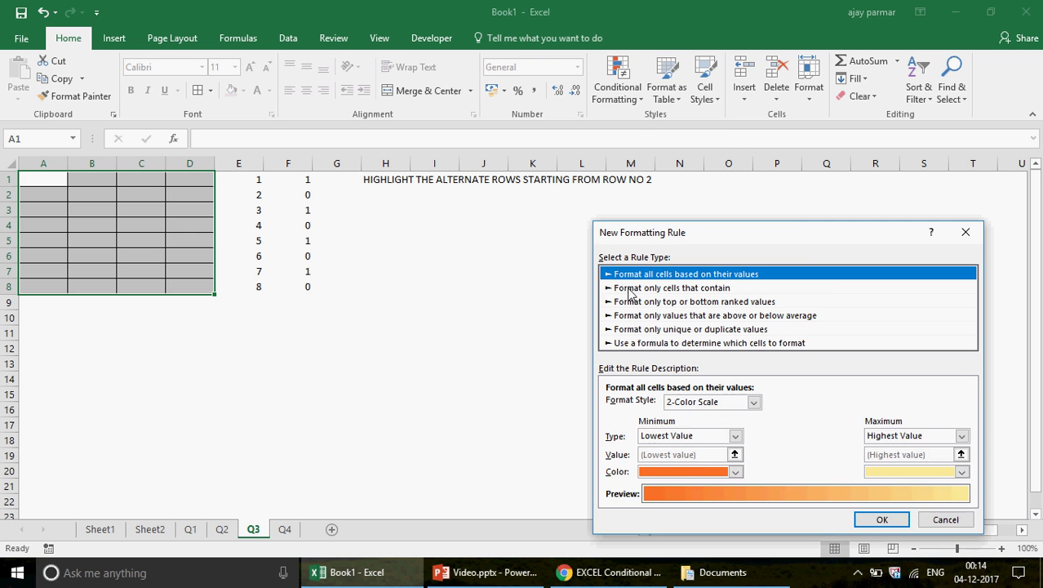
{"action": "left_click", "coordinate": [658, 344]}
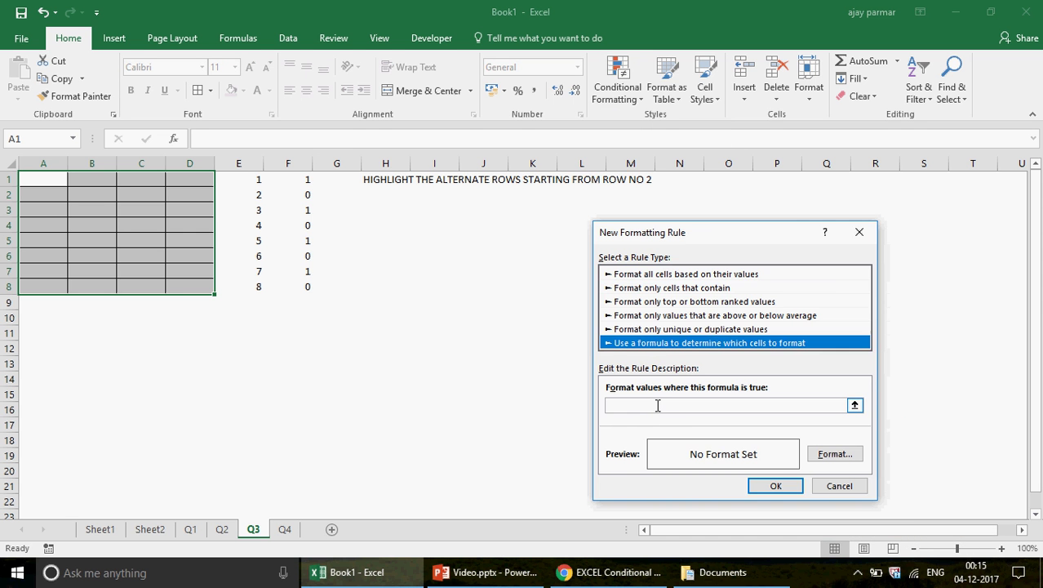
{"action": "left_click", "coordinate": [658, 405]}
{"action": "type", "text": "=MOD("}
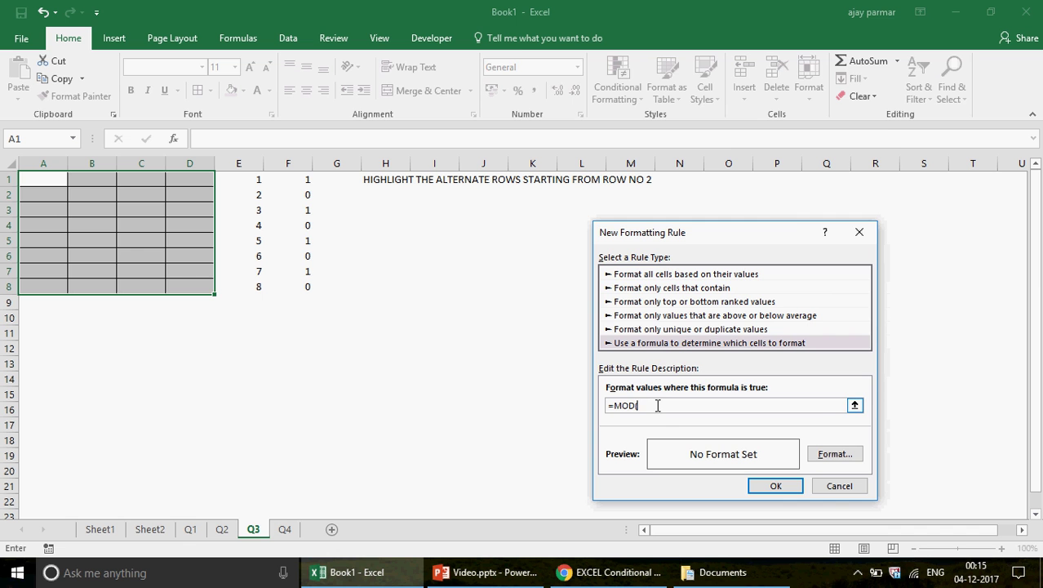
{"action": "type", "text": "ROW()"}
{"action": "type", "text": ","}
{"action": "type", "text": "2)=0"}
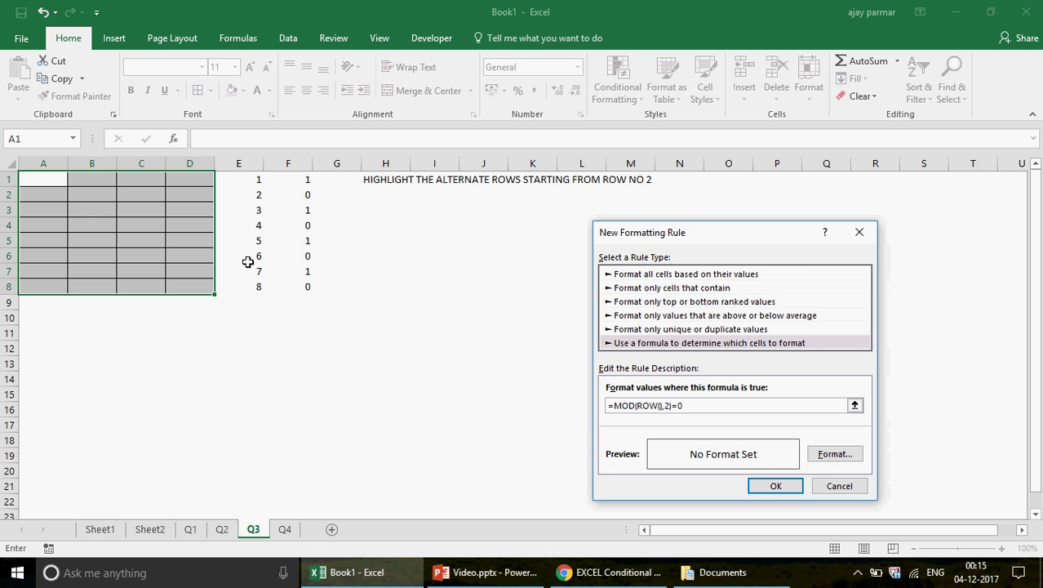
Give the even-row rule a light grey fill and apply it.
{"action": "left_click", "coordinate": [834, 454]}
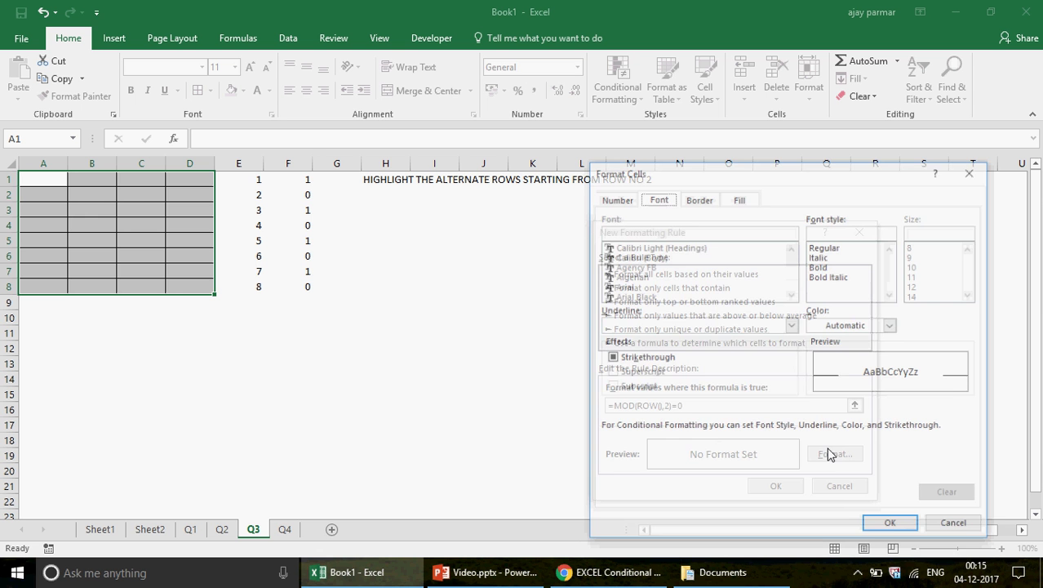
{"action": "left_click", "coordinate": [739, 199]}
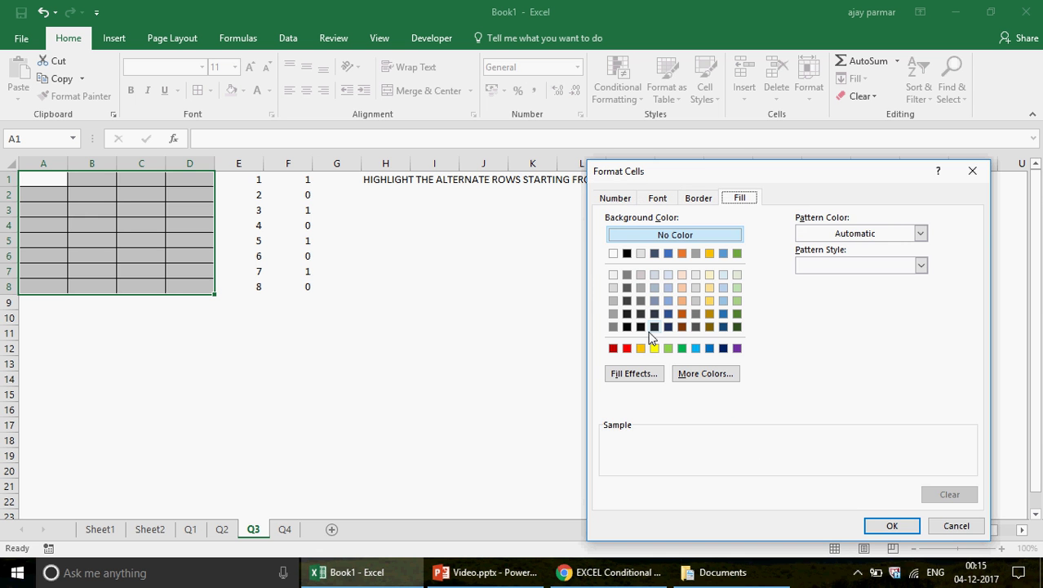
{"action": "left_click", "coordinate": [695, 288]}
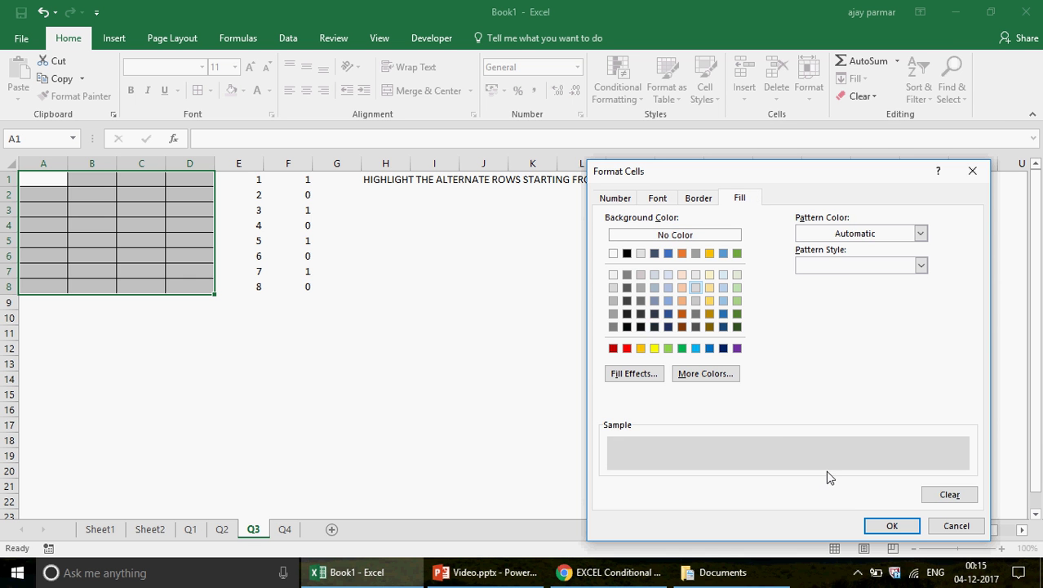
{"action": "left_click", "coordinate": [882, 528]}
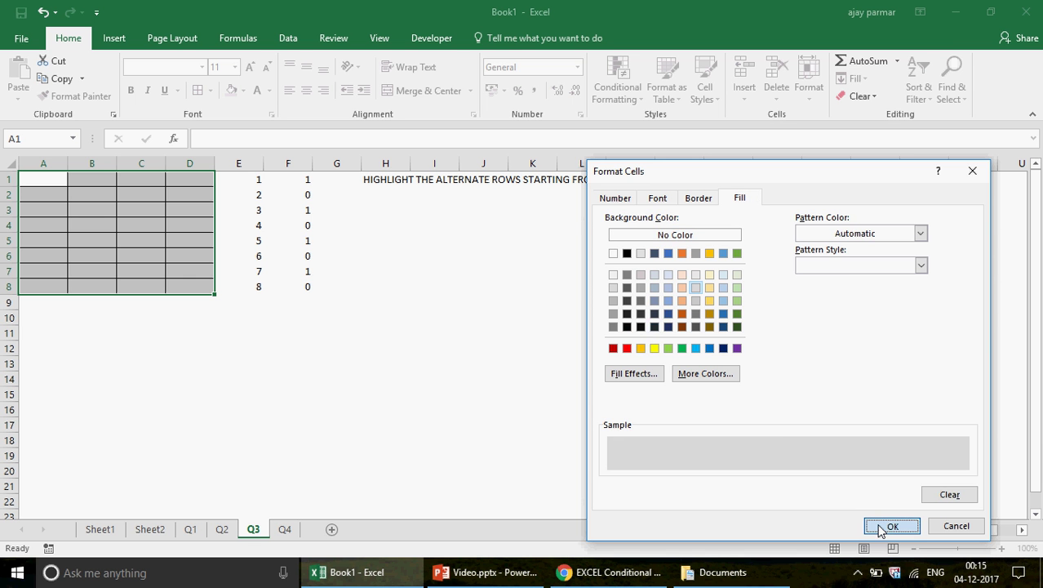
{"action": "left_click", "coordinate": [768, 485]}
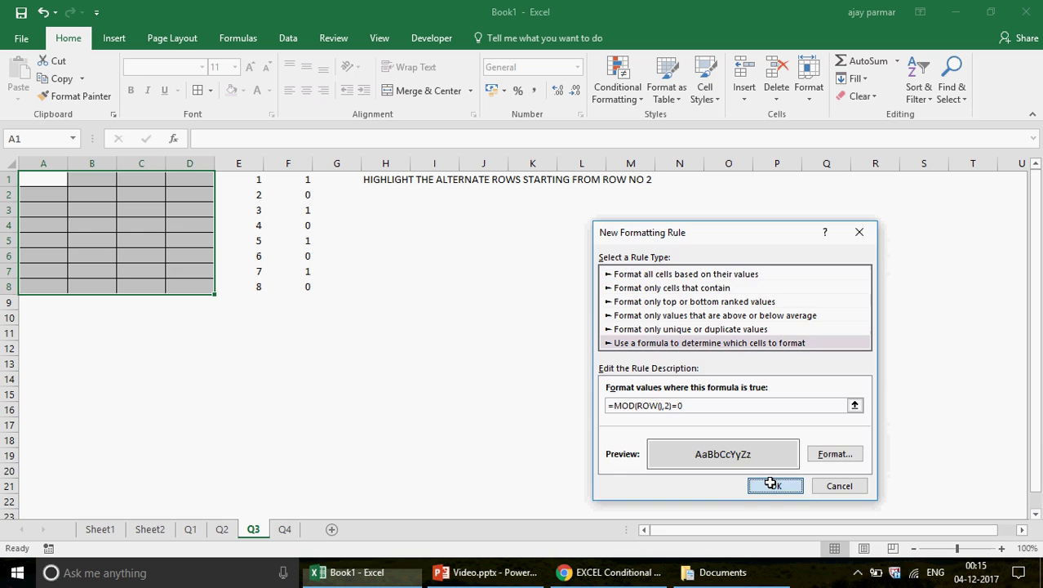
Check the grey shading starting at row 2, then switch to the Q4 sheet.
{"action": "left_click", "coordinate": [189, 363]}
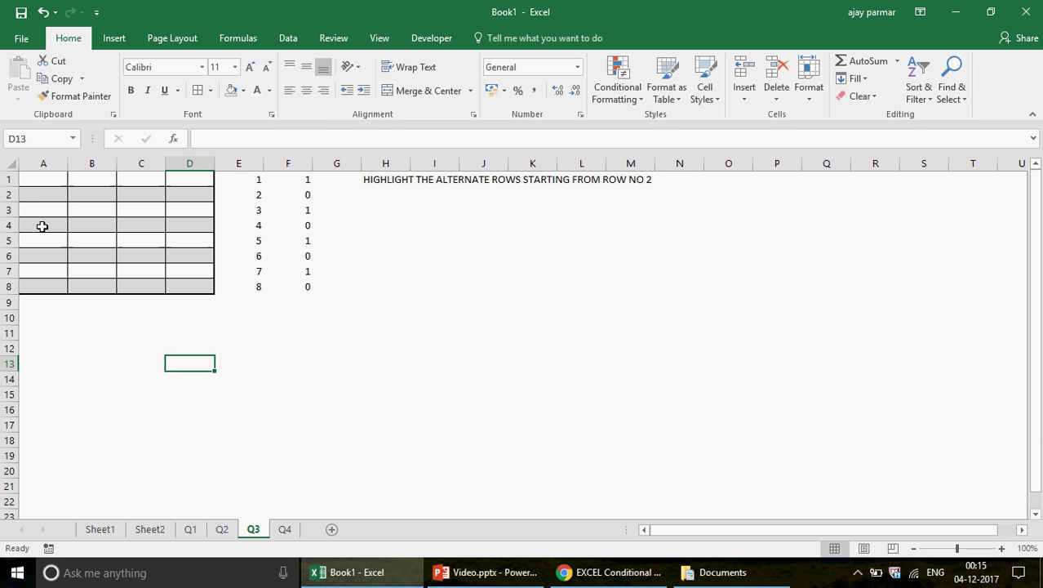
{"action": "left_click", "coordinate": [37, 197]}
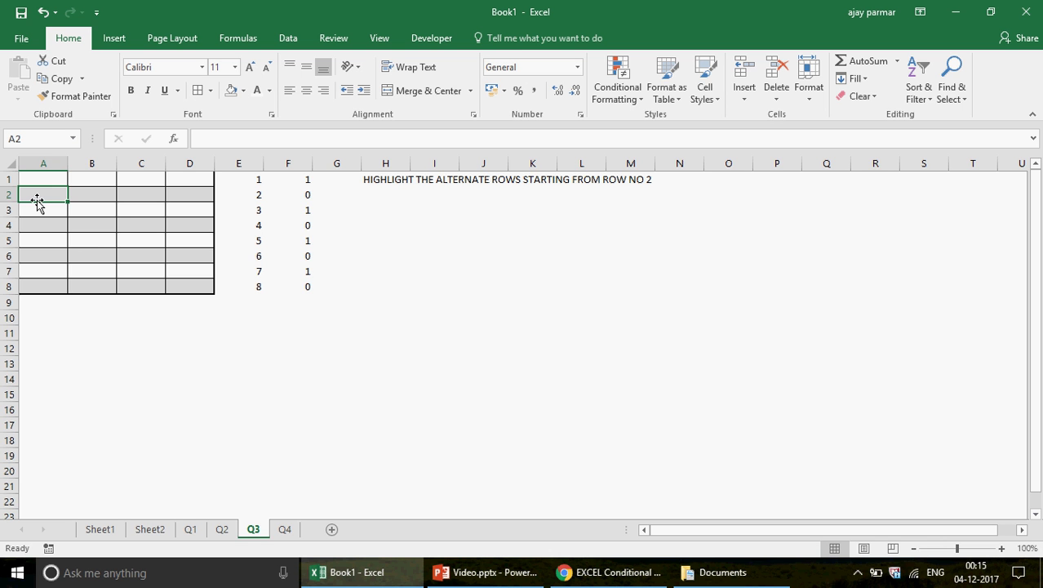
{"action": "left_click", "coordinate": [283, 530]}
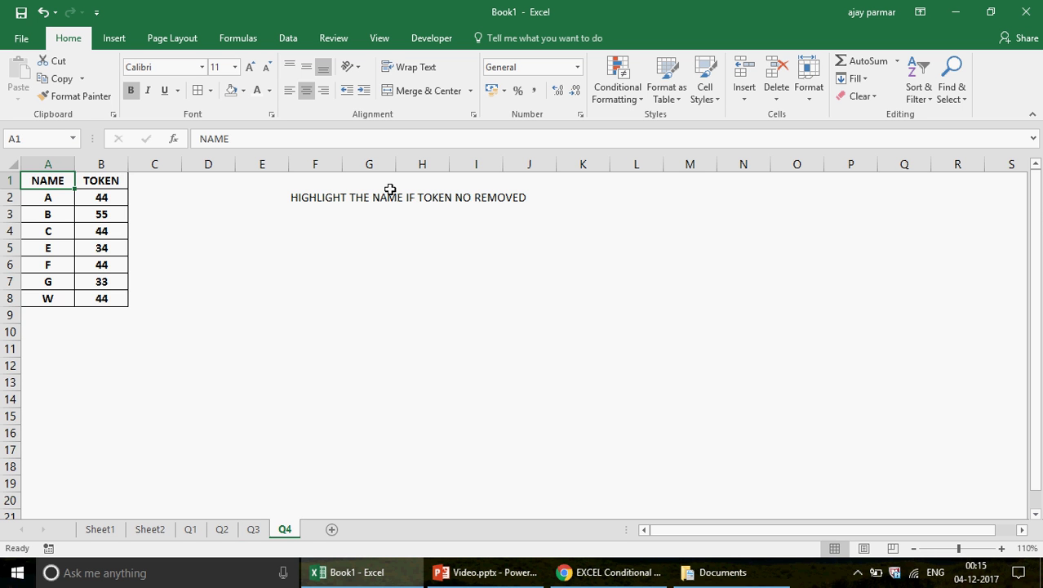
Clear token 44 from B4 as a demonstration, then undo to restore it.
{"action": "left_click", "coordinate": [104, 203]}
{"action": "left_click", "coordinate": [107, 309]}
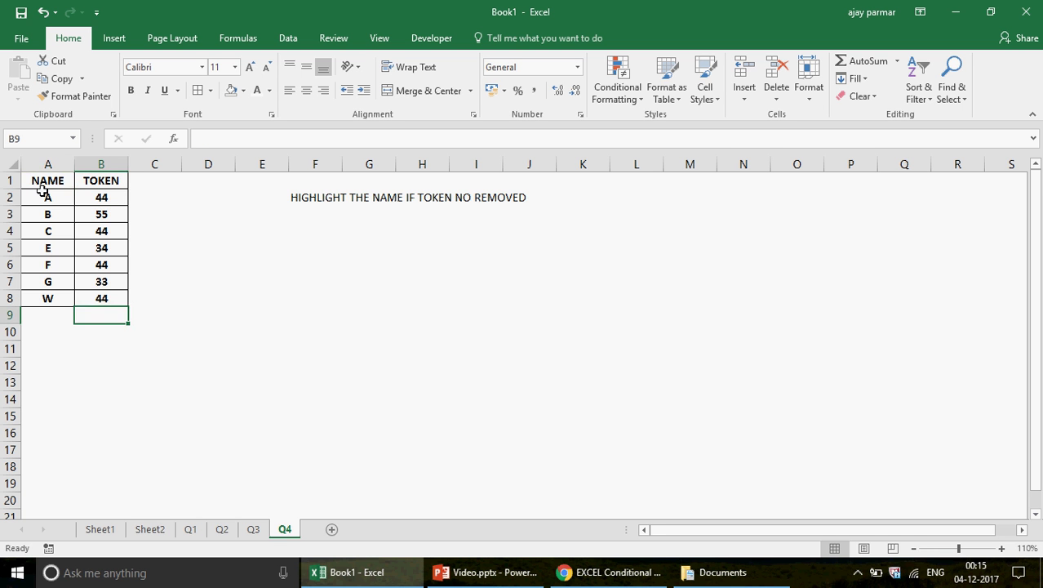
{"action": "left_click", "coordinate": [49, 182]}
{"action": "left_click", "coordinate": [40, 198]}
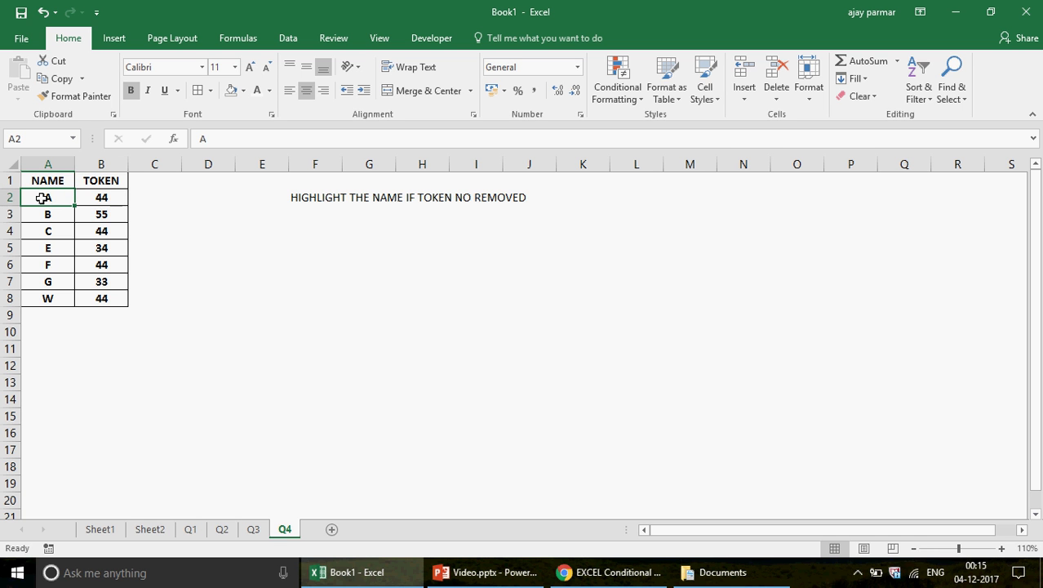
{"action": "left_click", "coordinate": [116, 228]}
{"action": "key", "text": "Delete"}
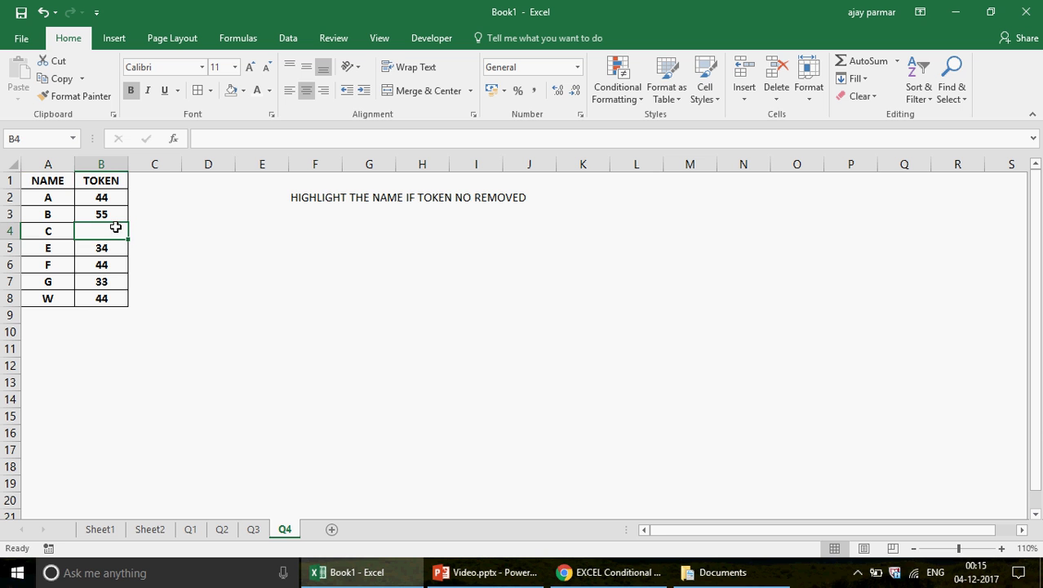
{"action": "left_click", "coordinate": [50, 231]}
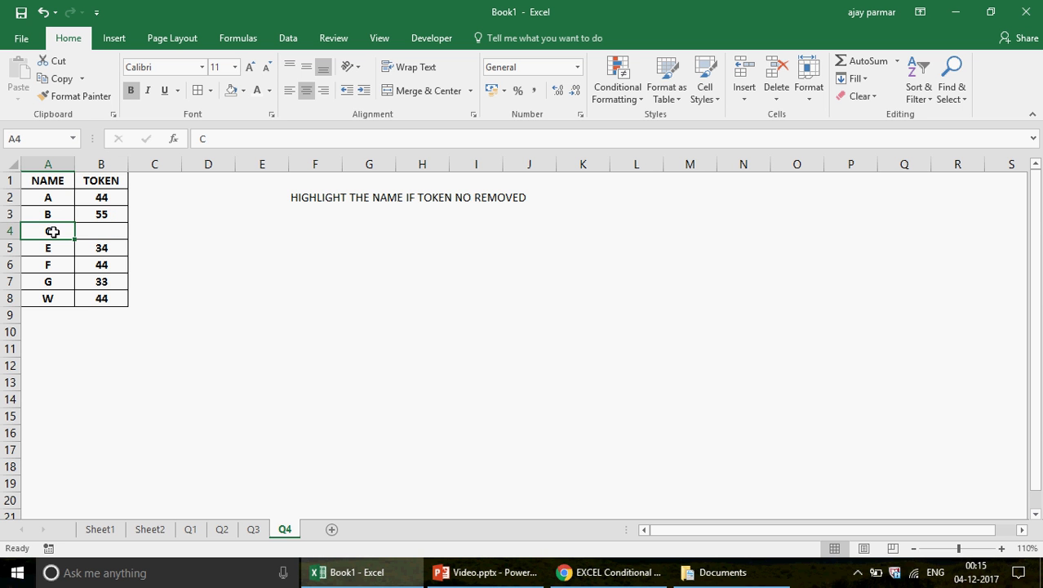
{"action": "key", "text": "ctrl+z"}
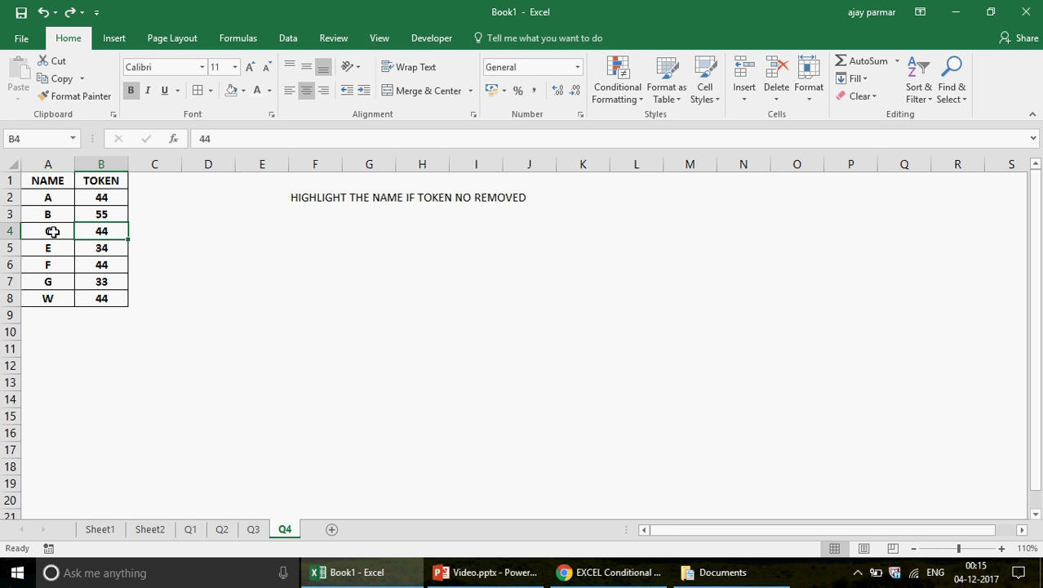
Select the names in A2:A8 and bring up Conditional Formatting.
{"action": "left_click", "coordinate": [63, 192]}
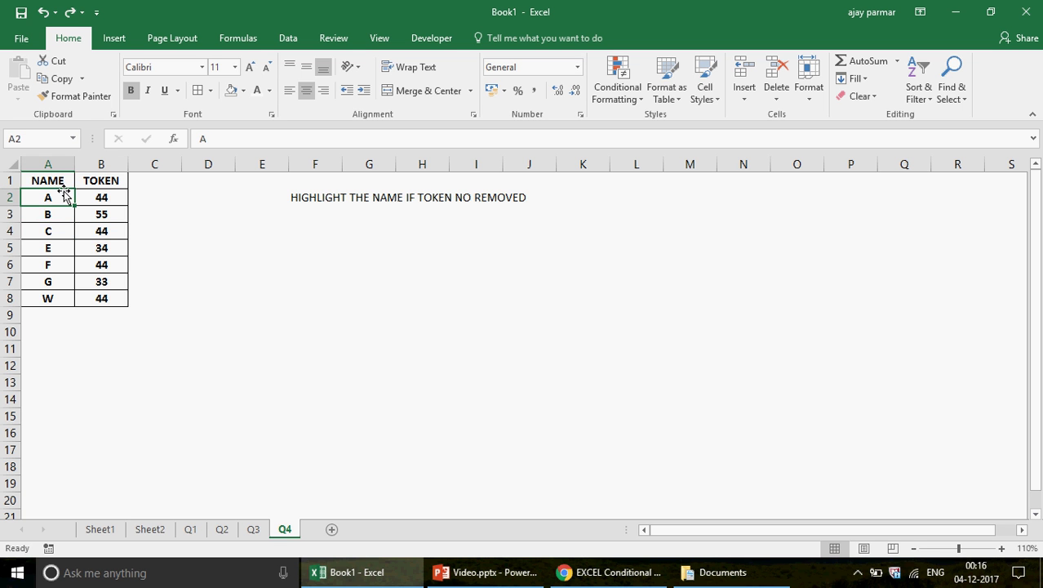
{"action": "left_click", "coordinate": [52, 301], "text": "shift"}
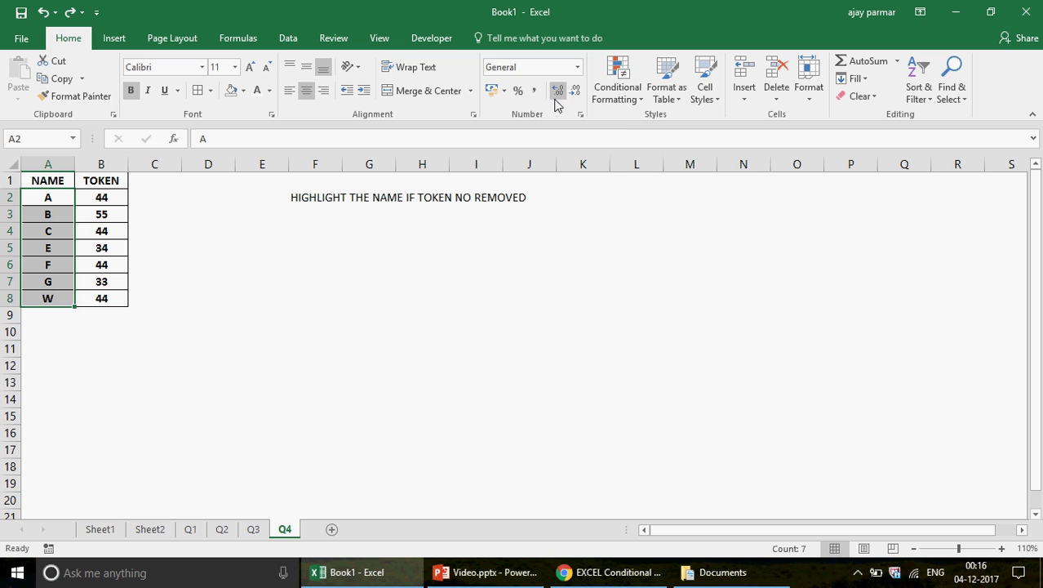
{"action": "left_click", "coordinate": [630, 106]}
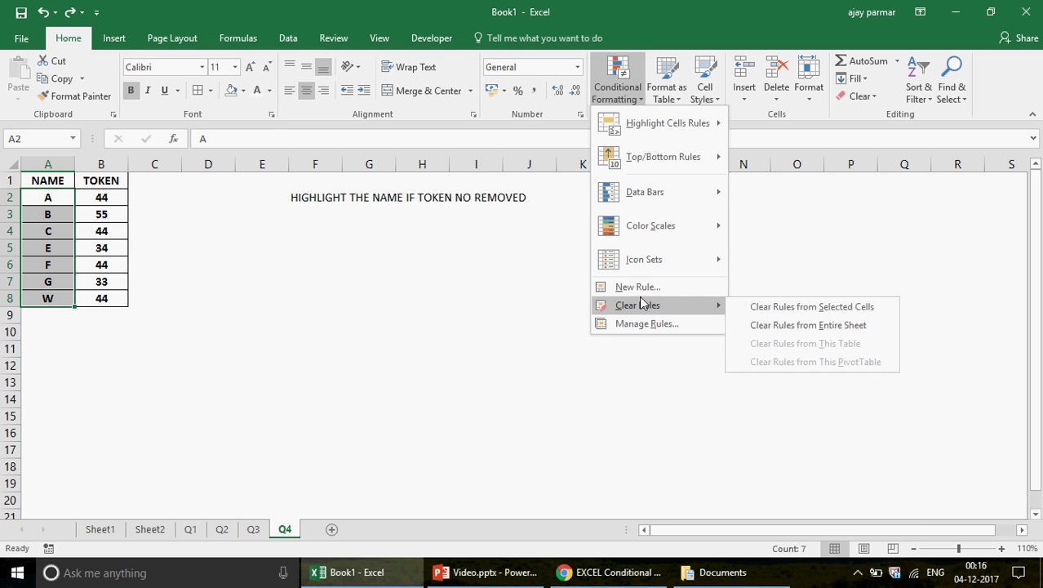
Create a formula-based New Rule for A2:A8 with the condition =$B2="".
{"action": "left_click", "coordinate": [639, 289]}
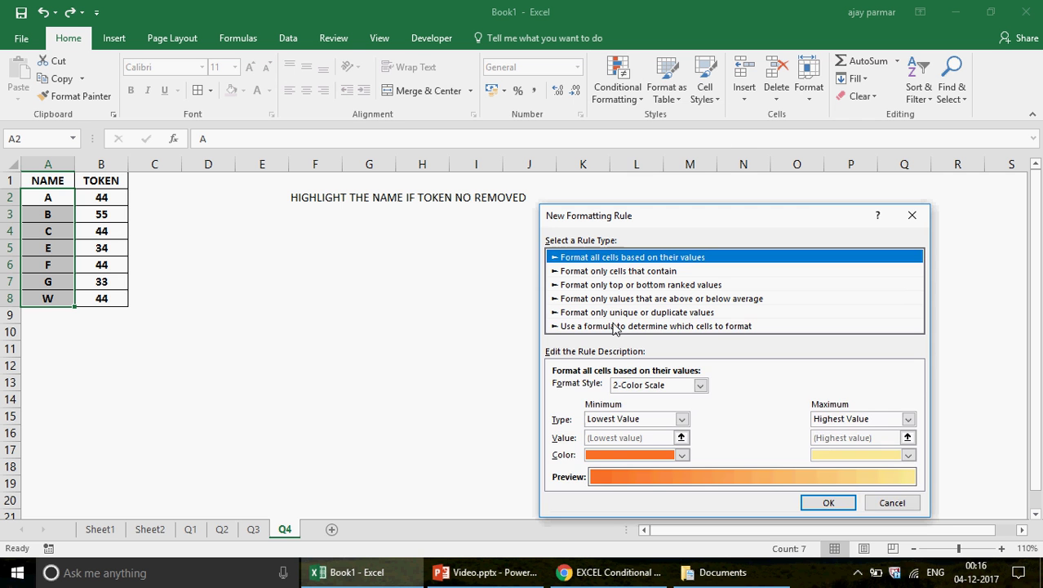
{"action": "left_click", "coordinate": [615, 325]}
{"action": "left_click", "coordinate": [583, 390]}
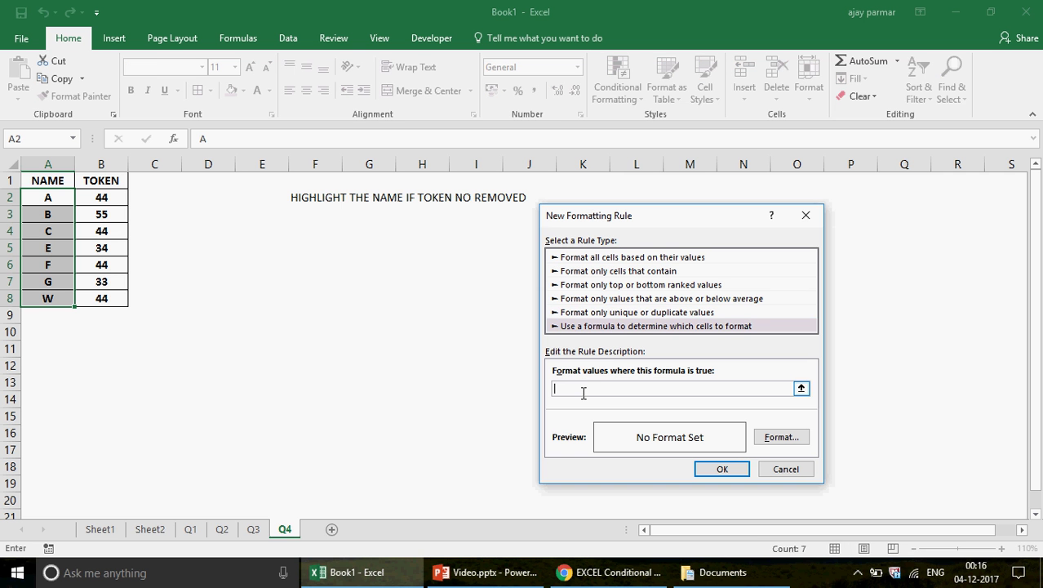
{"action": "left_click", "coordinate": [109, 198]}
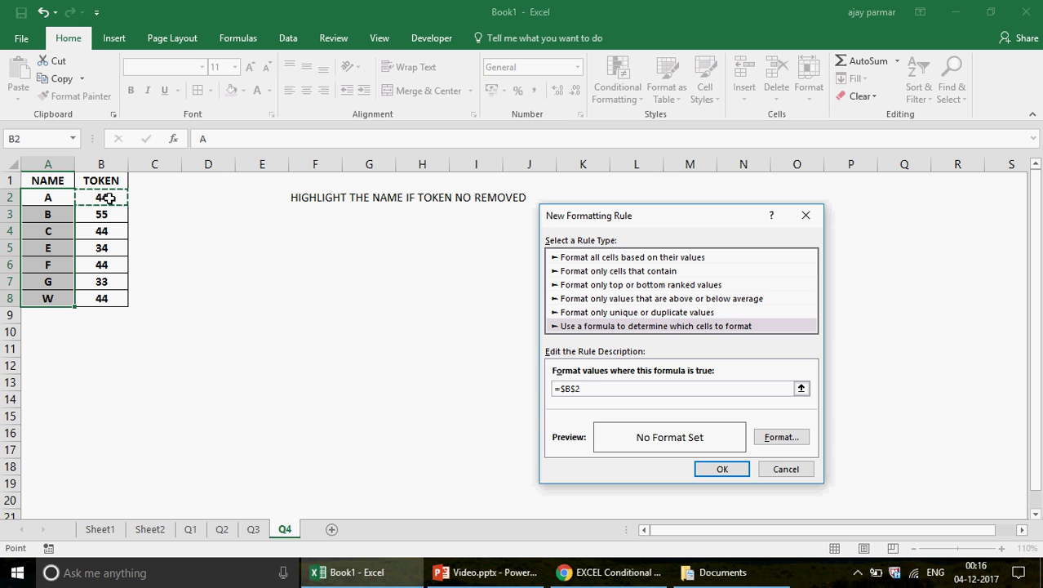
{"action": "type", "text": "=\"\""}
{"action": "left_click", "coordinate": [574, 390]}
{"action": "key", "text": "BackSpace"}
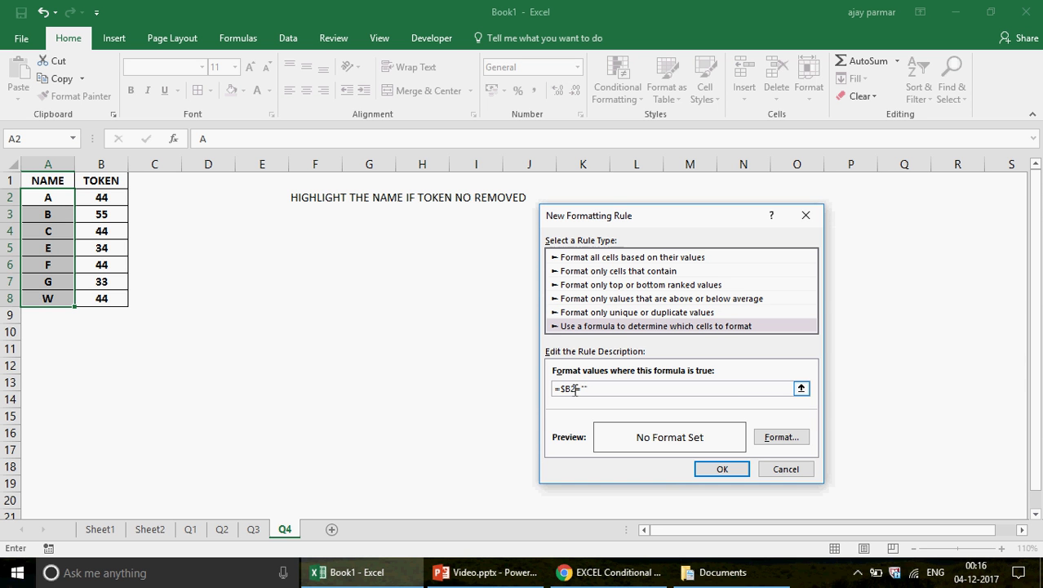
Give the =$B2="" blank-token rule for names A2:A8 a red fill and apply it.
{"action": "left_click", "coordinate": [779, 438]}
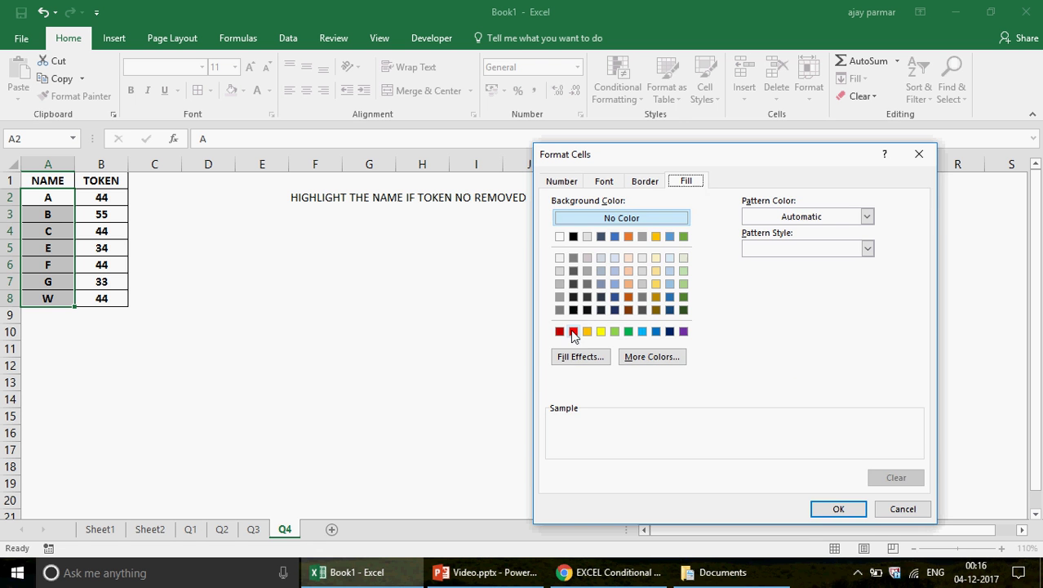
{"action": "left_click", "coordinate": [573, 332]}
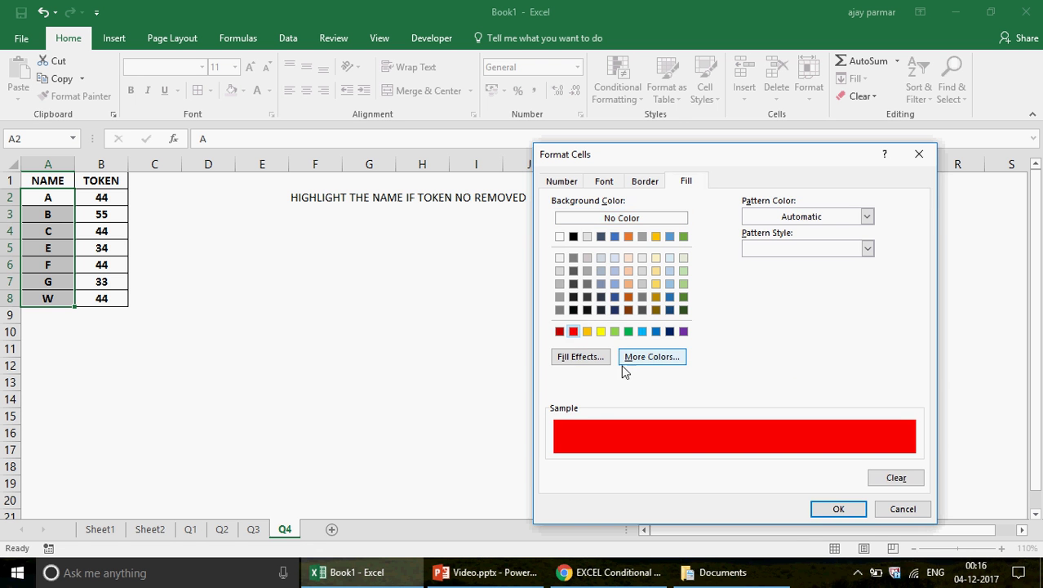
{"action": "left_click", "coordinate": [838, 509]}
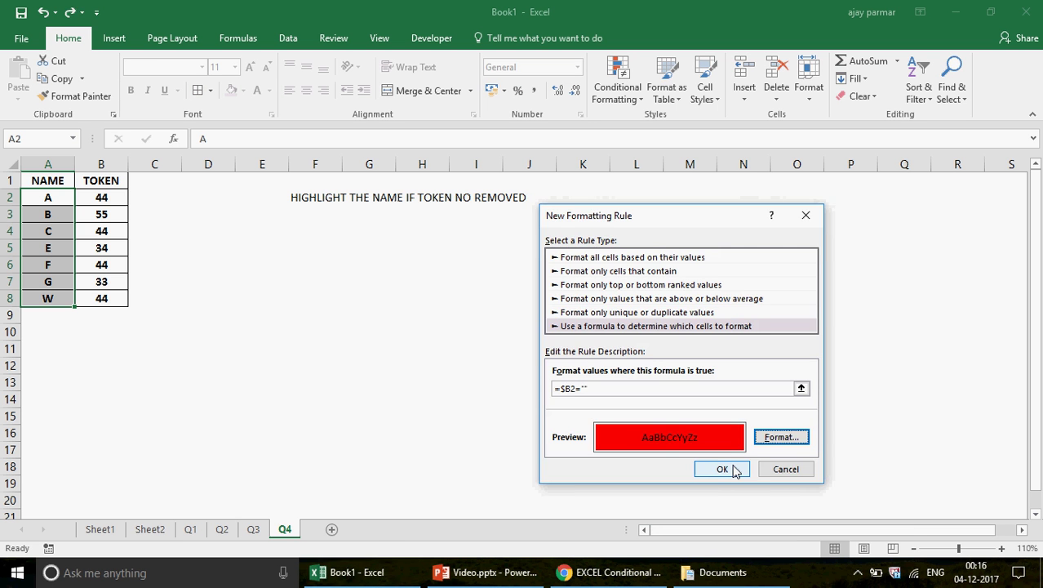
{"action": "left_click", "coordinate": [723, 470]}
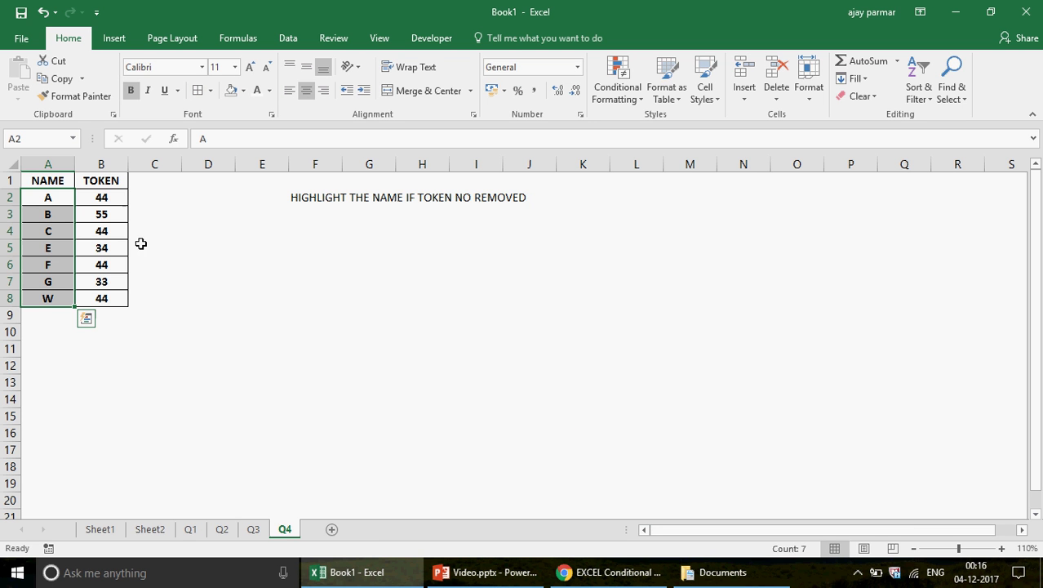
{"action": "left_click", "coordinate": [101, 214]}
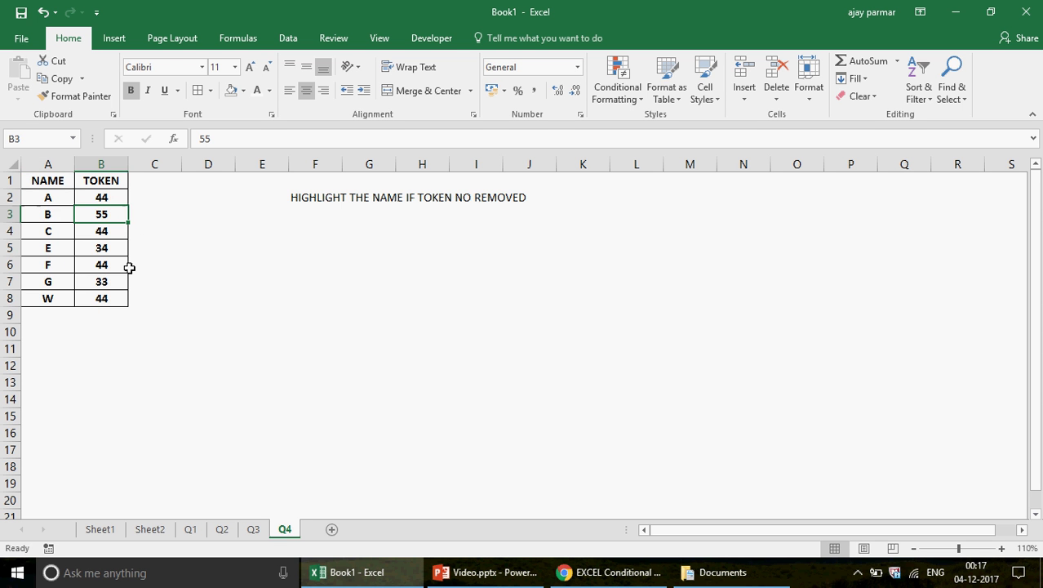
Delete the tokens in B3 and B7 so names B and G turn red, briefly visiting the browser.
{"action": "key", "text": "Delete"}
{"action": "key", "text": "Return"}
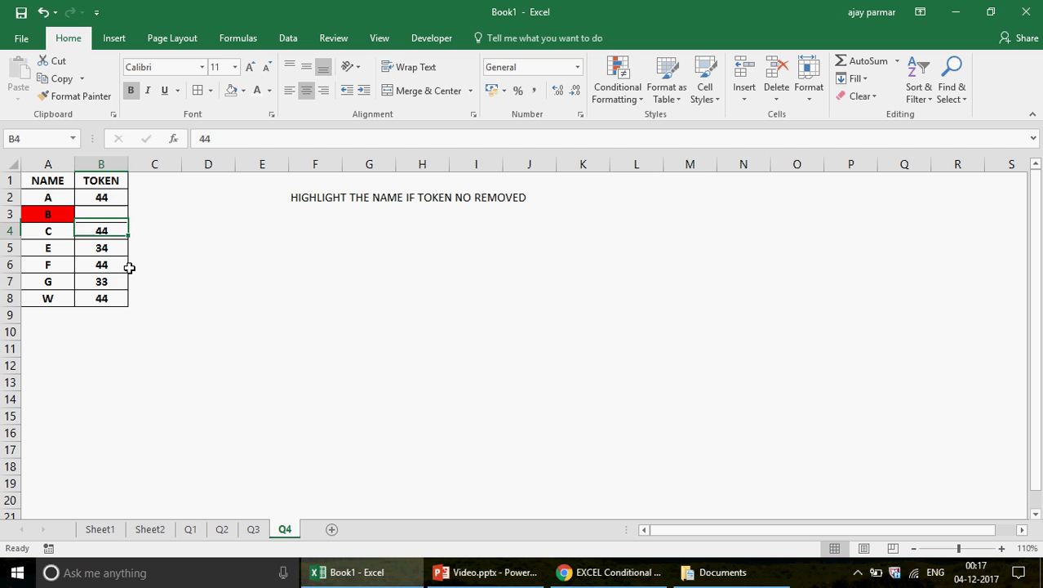
{"action": "key", "text": "Down"}
{"action": "key", "text": "Down"}
{"action": "key", "text": "Down"}
{"action": "key", "text": "Delete"}
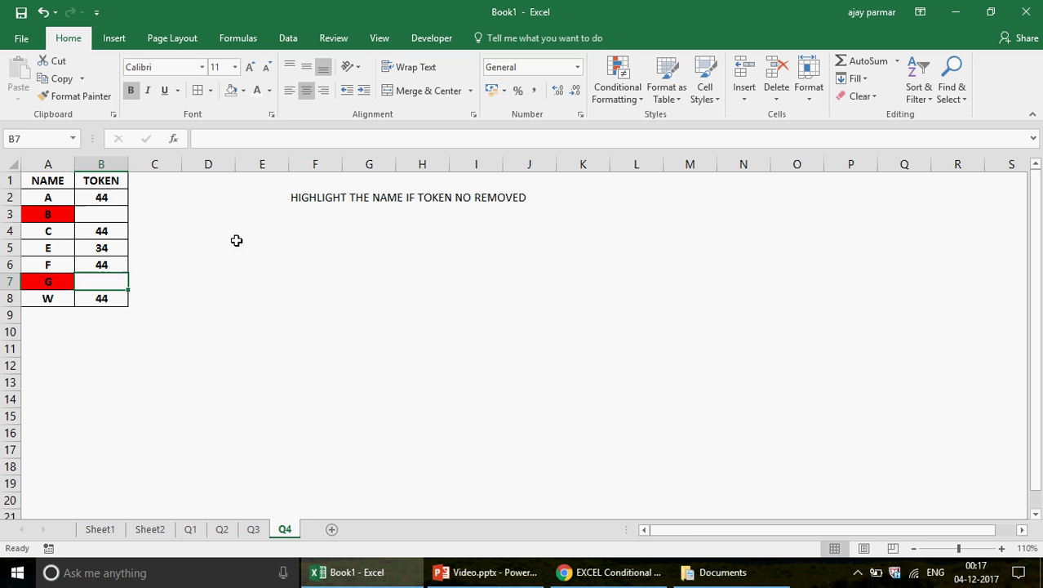
{"action": "left_click", "coordinate": [237, 245]}
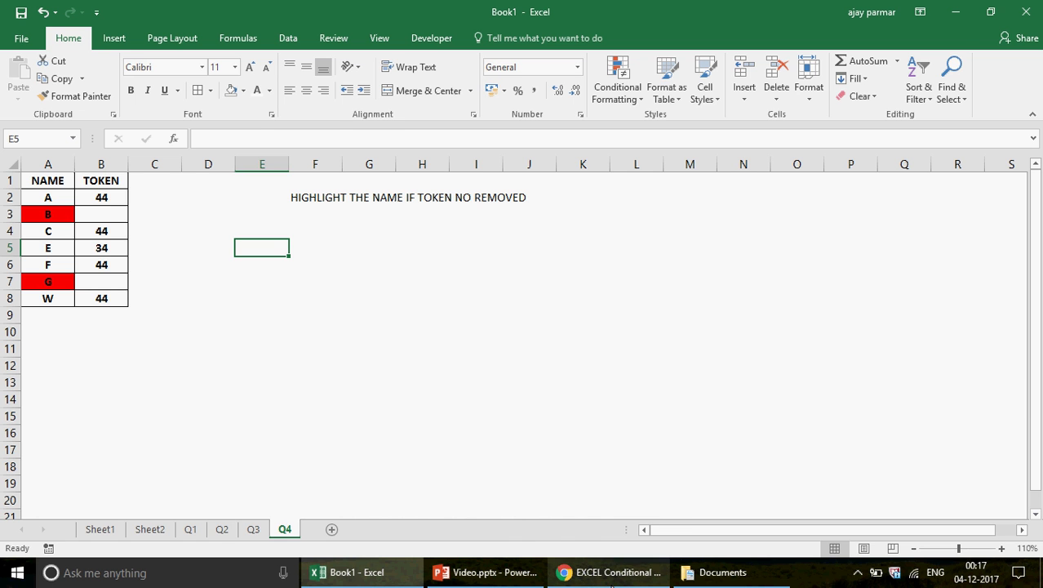
{"action": "left_click", "coordinate": [614, 576]}
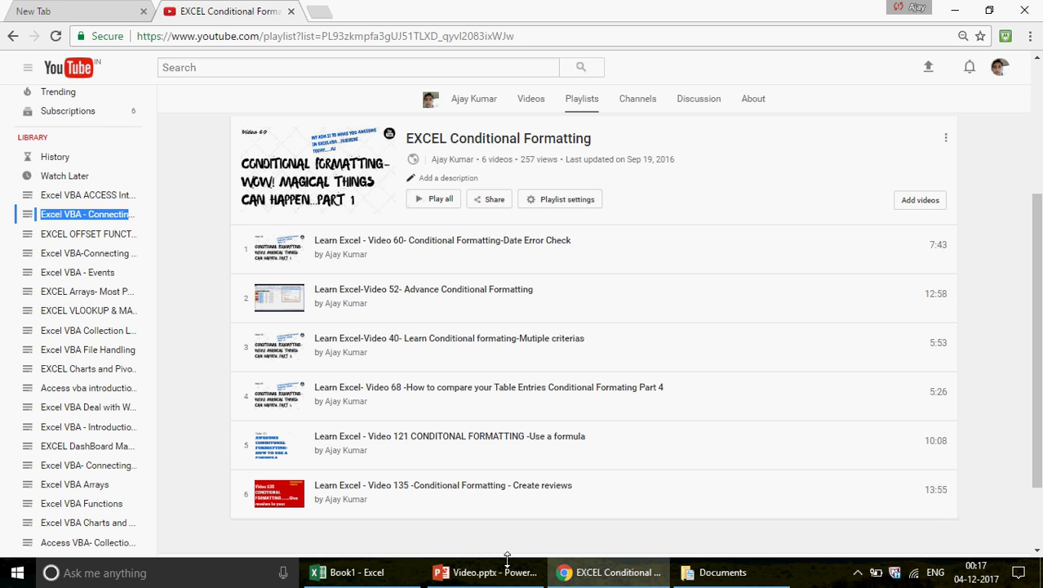
{"action": "left_click", "coordinate": [371, 576]}
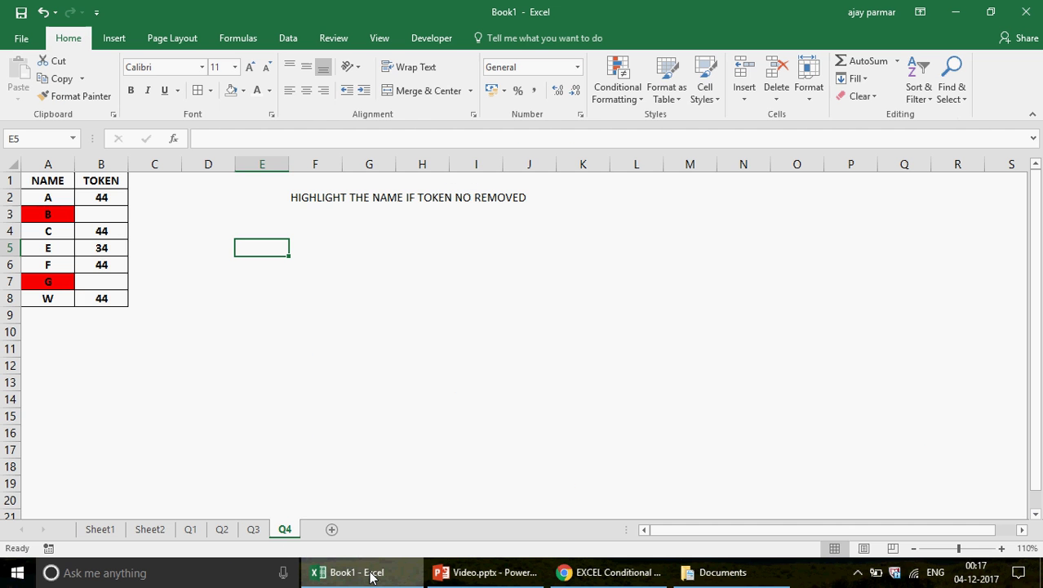